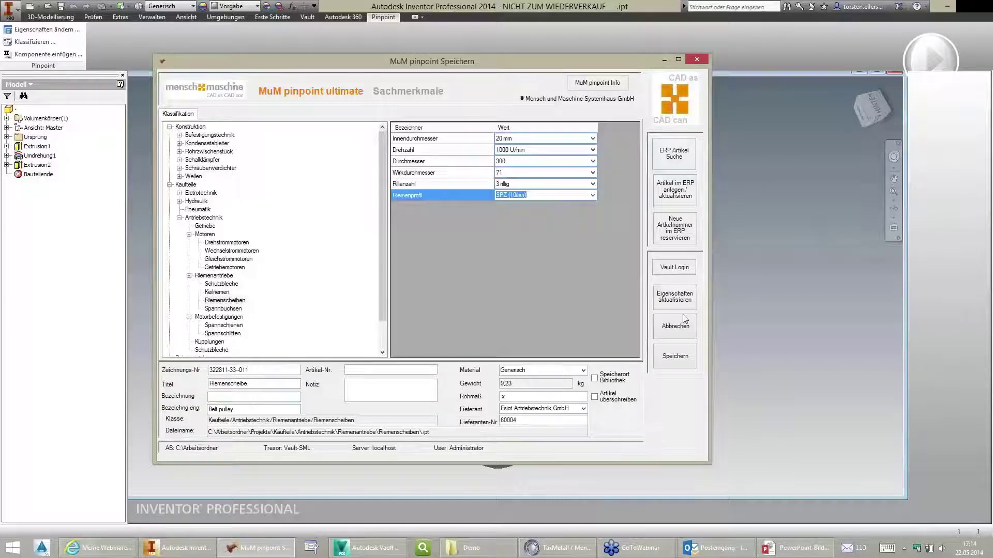
Save the pulley part with its Riemenscheiben classification and the entered Sachmerkmale values
{"action": "left_click", "coordinate": [675, 357]}
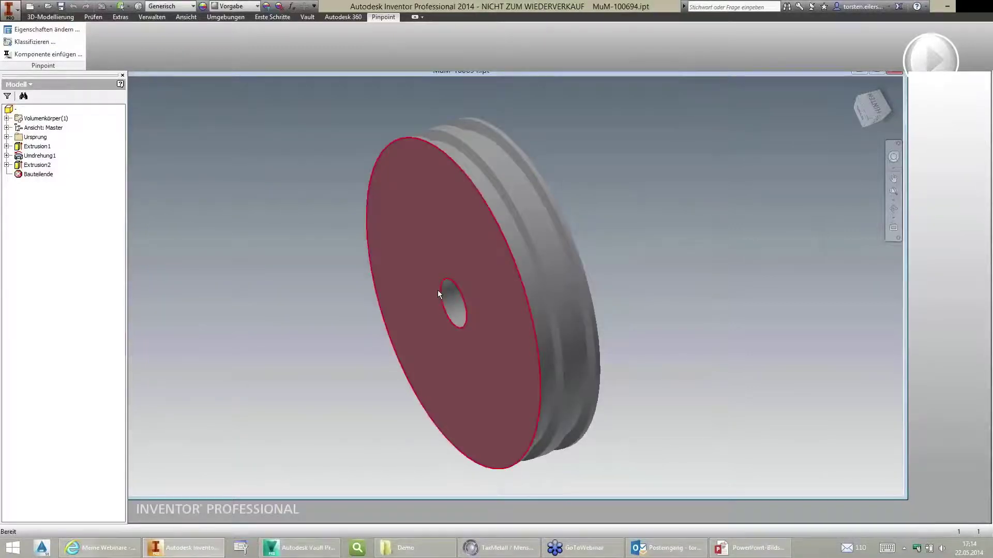
Examine the saved pulley part's custom iProperties, including mumTreeID and Längeneinheit, and close the properties
{"action": "left_click", "coordinate": [9, 110]}
{"action": "key", "text": "shift+F10"}
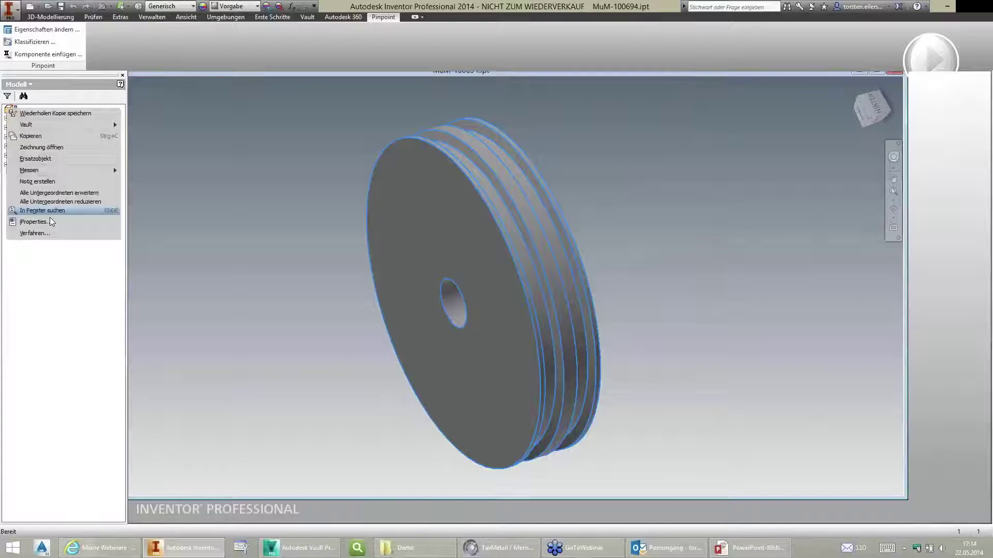
{"action": "key", "text": "Escape"}
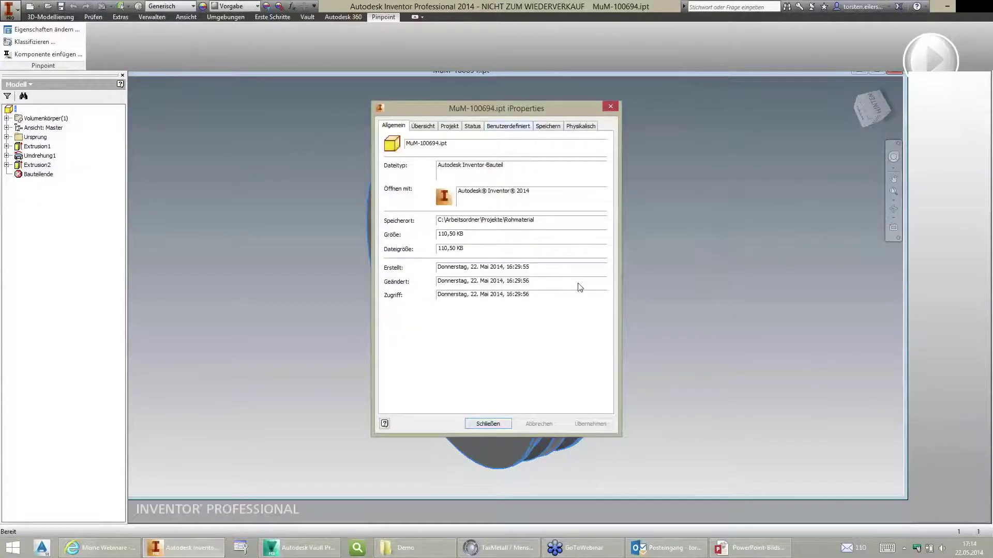
{"action": "key", "text": "ctrl+Tab"}
{"action": "key", "text": "ctrl+Tab"}
{"action": "key", "text": "ctrl+Tab"}
{"action": "key", "text": "ctrl+Tab"}
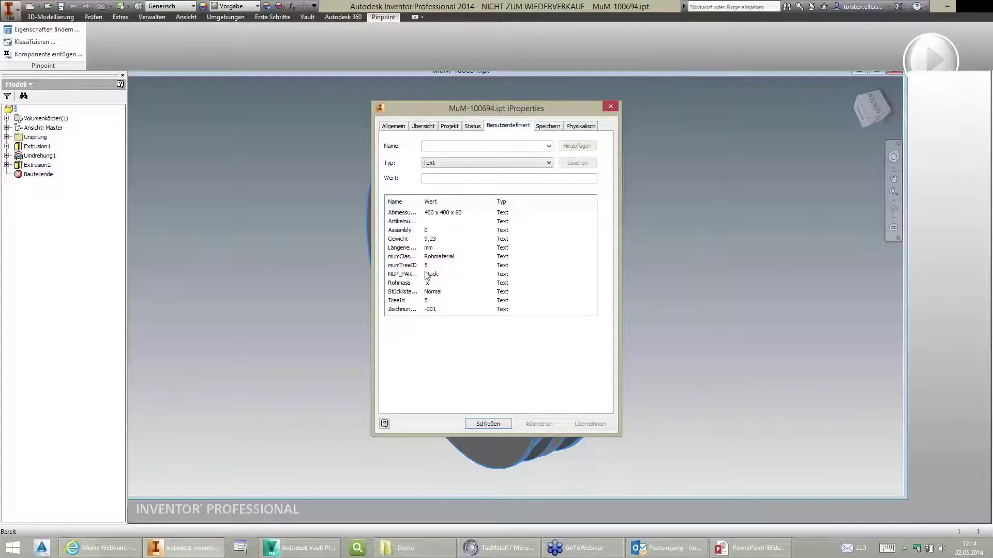
{"action": "left_click", "coordinate": [425, 265]}
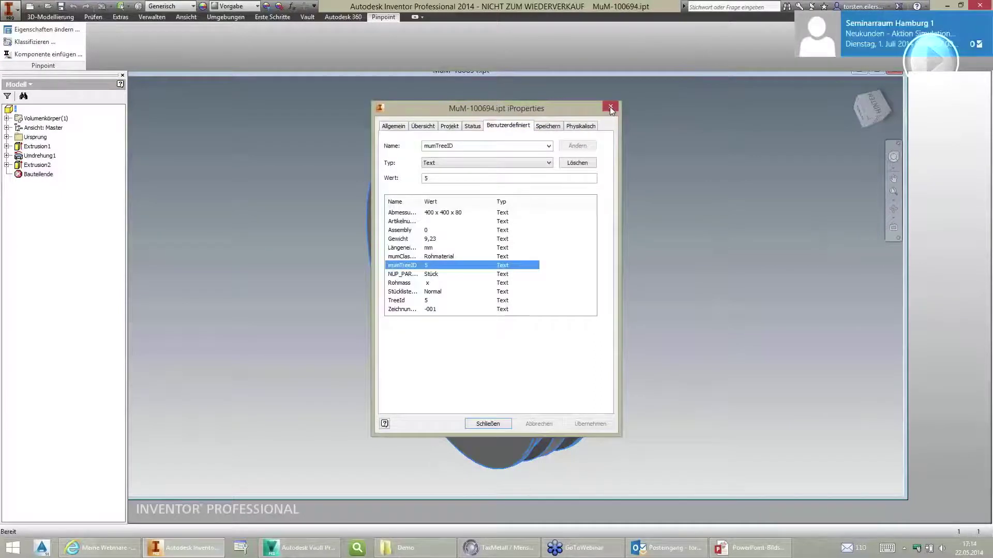
{"action": "key", "text": "Up"}
{"action": "key", "text": "Up"}
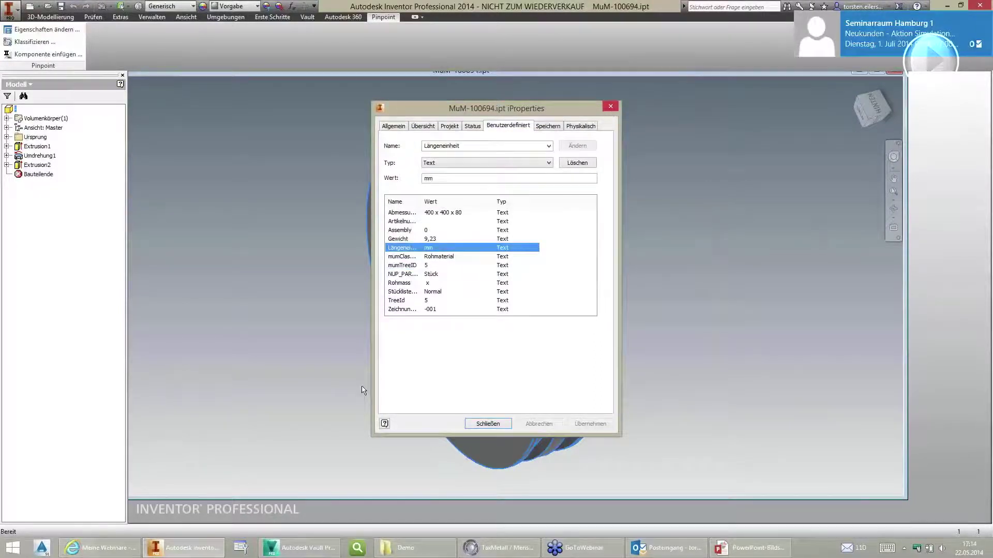
{"action": "key", "text": "Return"}
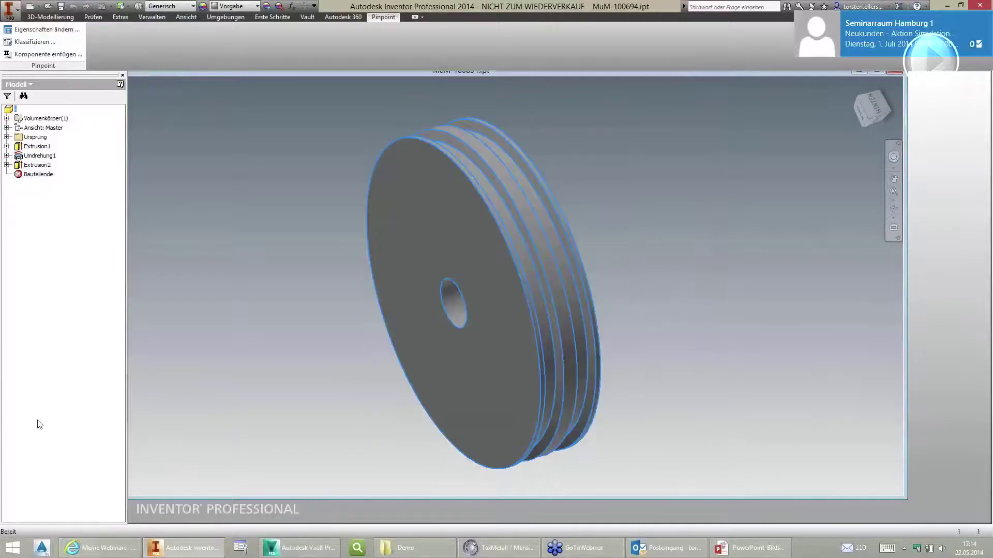
Switch to Autodesk Vault and view the where-used information, preview and pinpoint Sachmerkmale of MuM-100653.ipt
{"action": "left_click", "coordinate": [299, 548]}
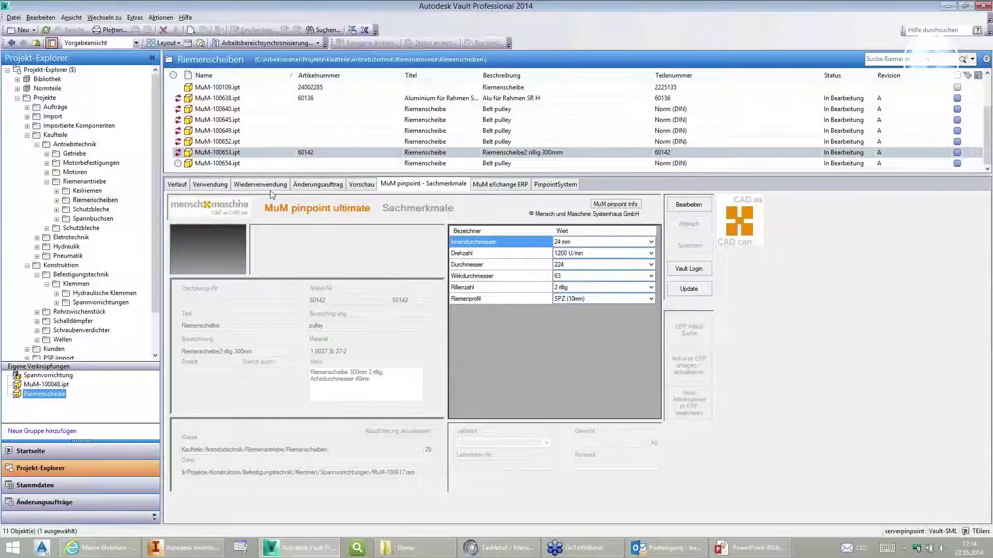
{"action": "right_click", "coordinate": [253, 155]}
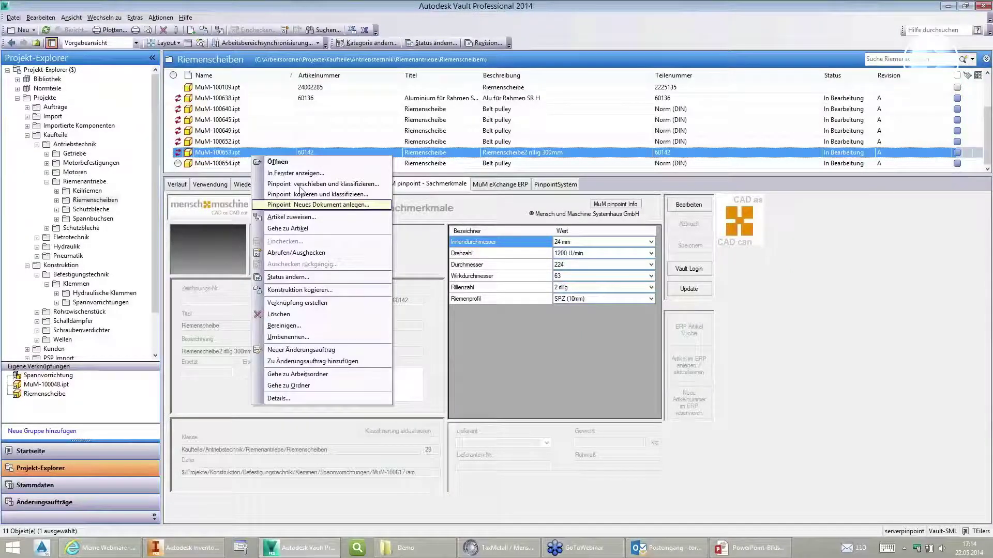
{"action": "left_click", "coordinate": [318, 204]}
{"action": "left_click", "coordinate": [203, 186]}
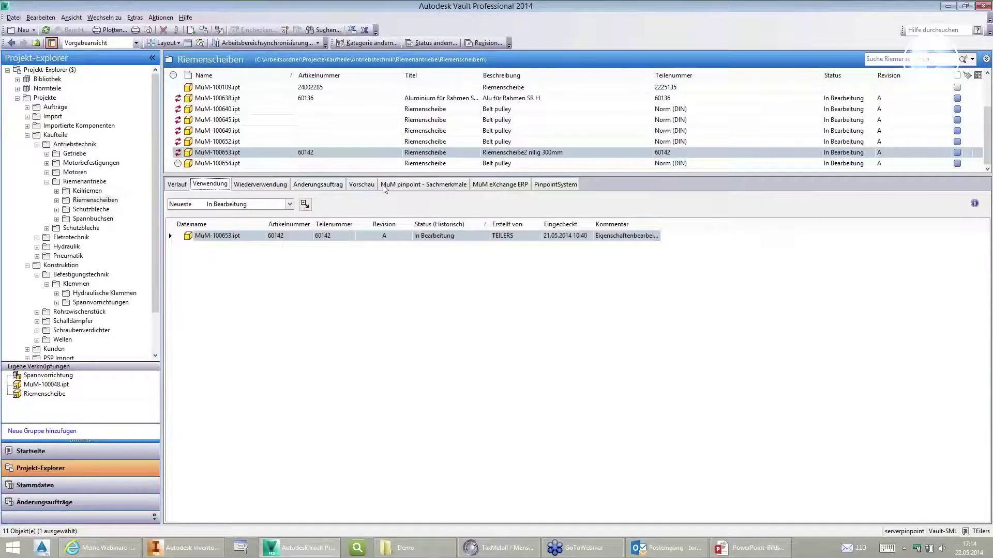
{"action": "left_click", "coordinate": [363, 185]}
{"action": "left_click", "coordinate": [390, 186]}
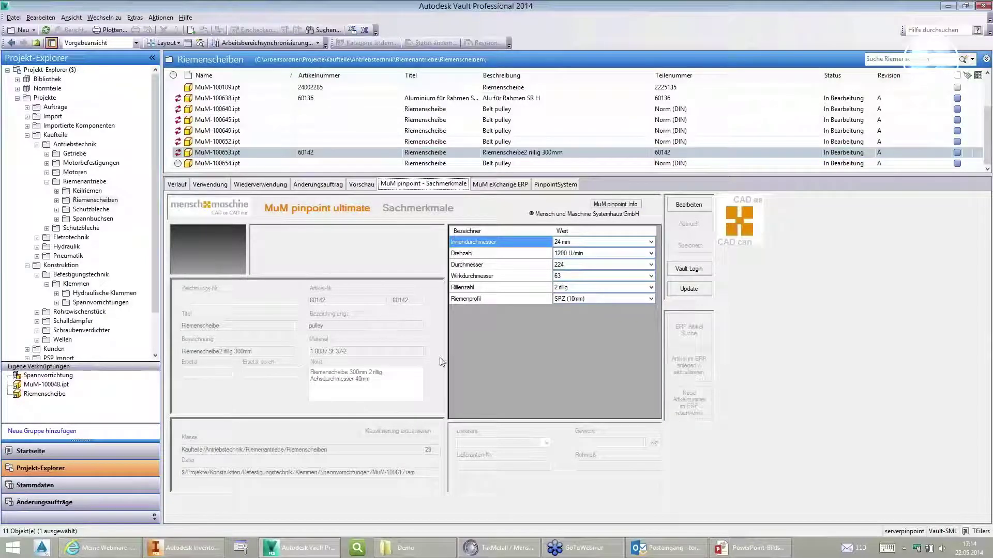
Show the property grid and look through the Vault properties of MuM-100653.ipt
{"action": "left_click", "coordinate": [79, 18]}
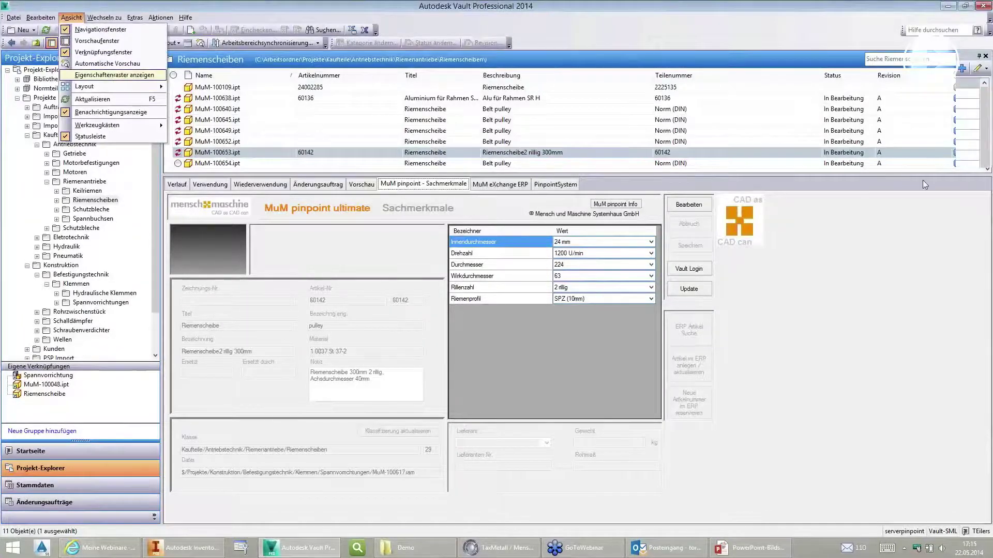
{"action": "left_click", "coordinate": [112, 76]}
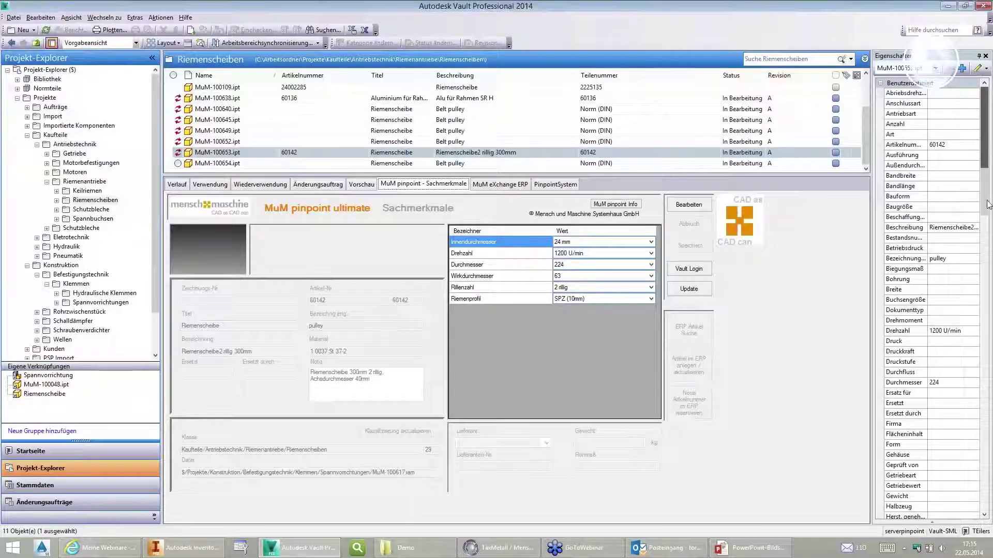
{"action": "scroll", "coordinate": [979, 229], "scroll_direction": "down", "scroll_amount": 7}
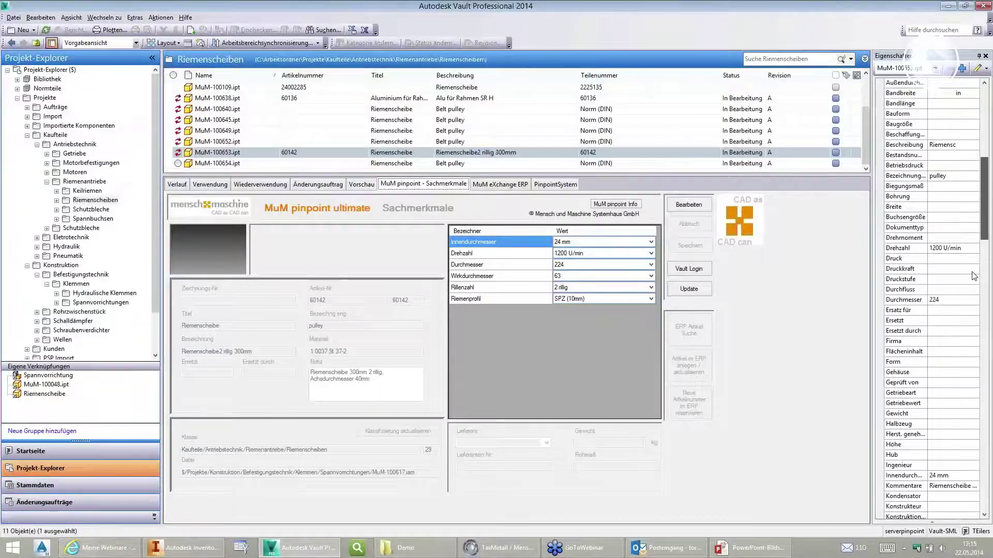
{"action": "scroll", "coordinate": [979, 229], "scroll_direction": "up", "scroll_amount": 7}
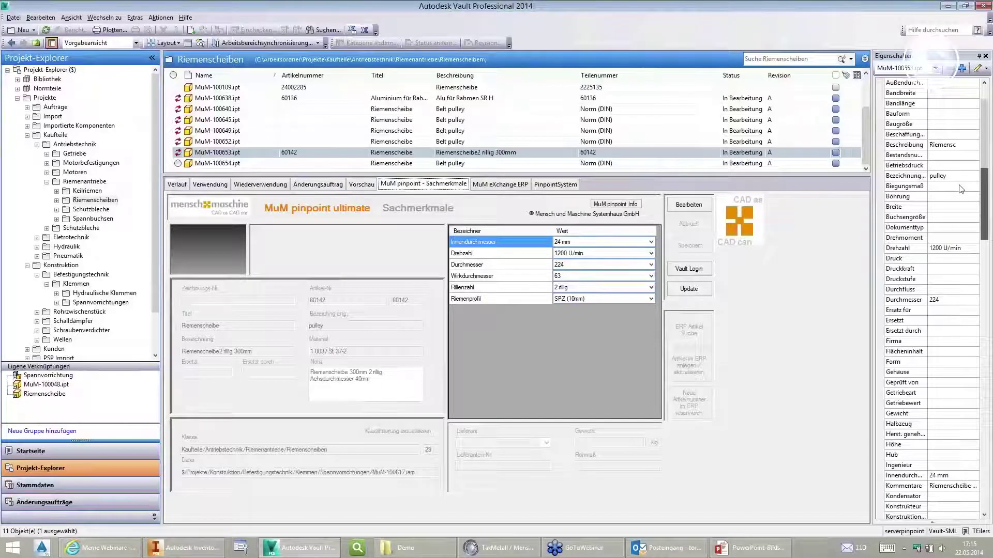
Check the Beschreibung of MuM-100653.ipt in the property editor, accept it without changes and hide the property grid
{"action": "left_click", "coordinate": [976, 68]}
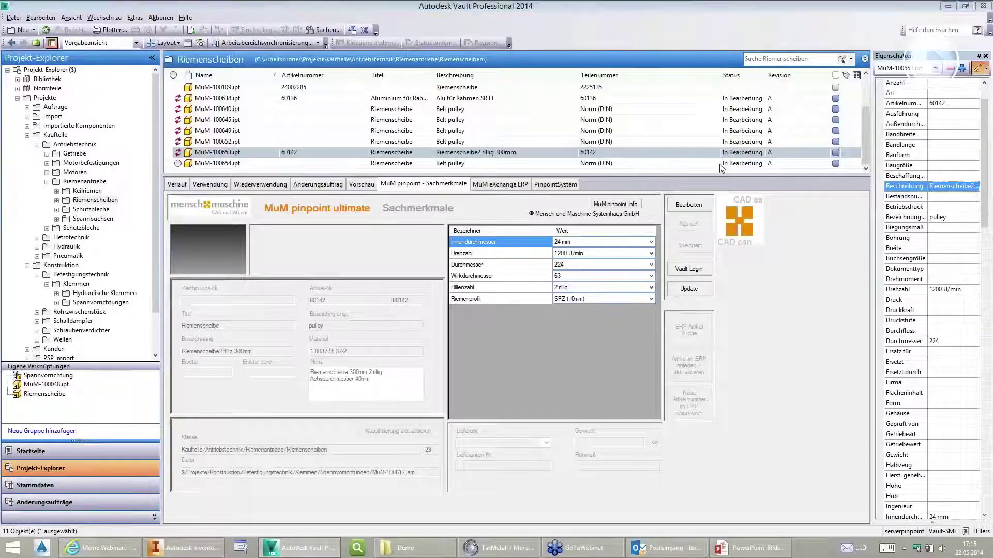
{"action": "left_click", "coordinate": [331, 99]}
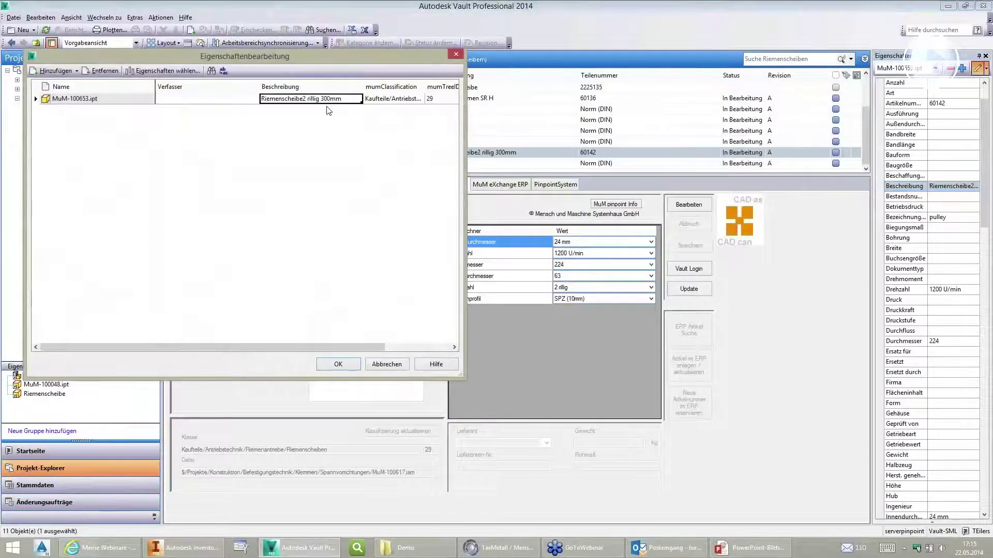
{"action": "left_click", "coordinate": [347, 368]}
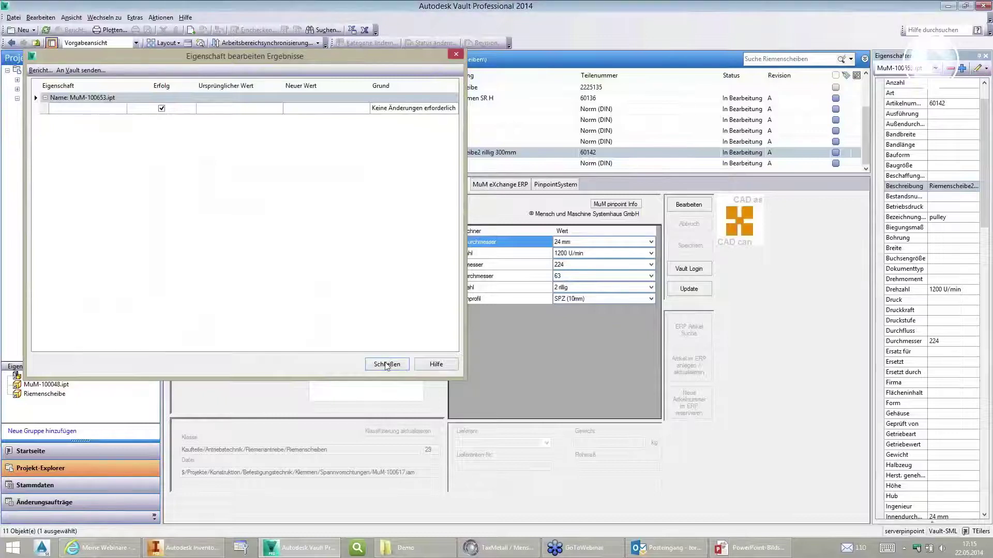
{"action": "left_click", "coordinate": [386, 364]}
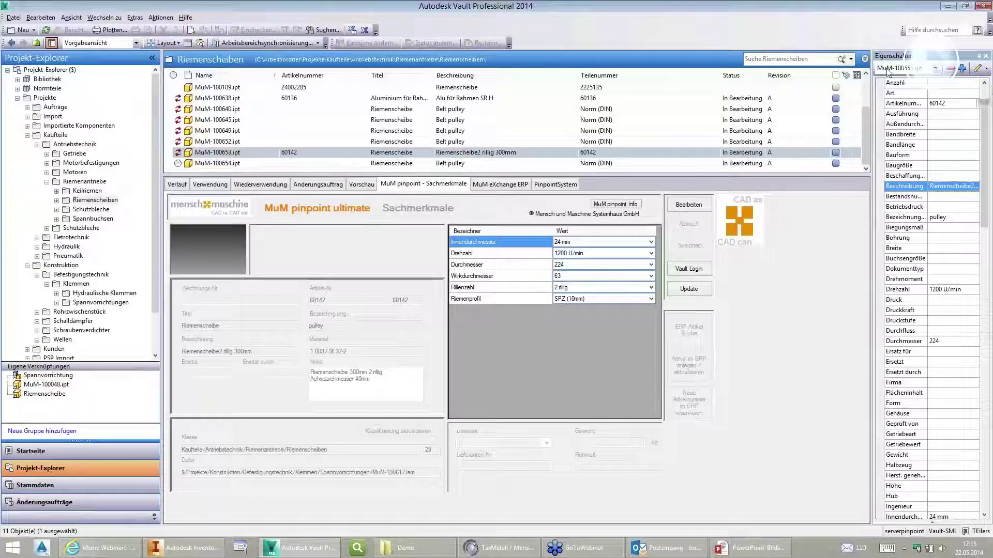
{"action": "left_click", "coordinate": [71, 17]}
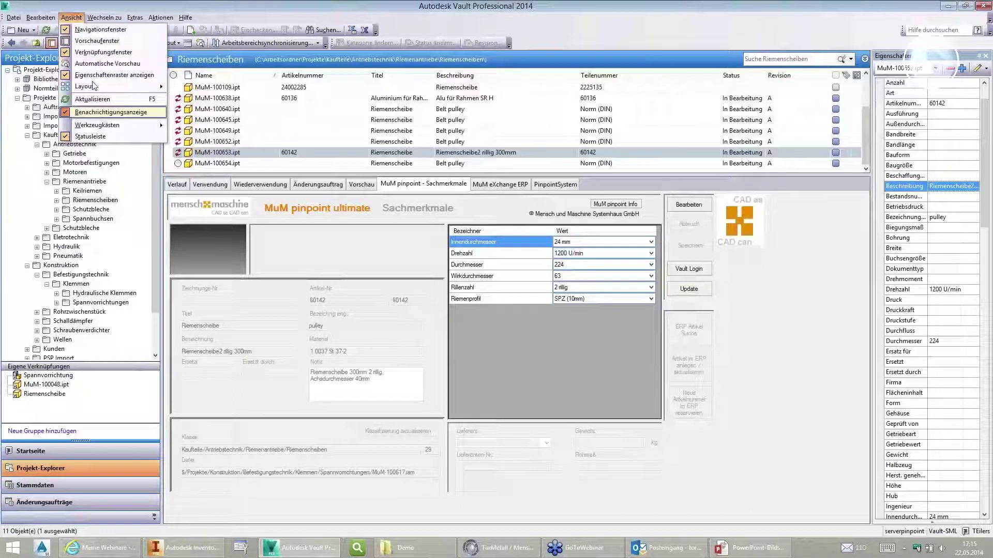
{"action": "left_click", "coordinate": [114, 74]}
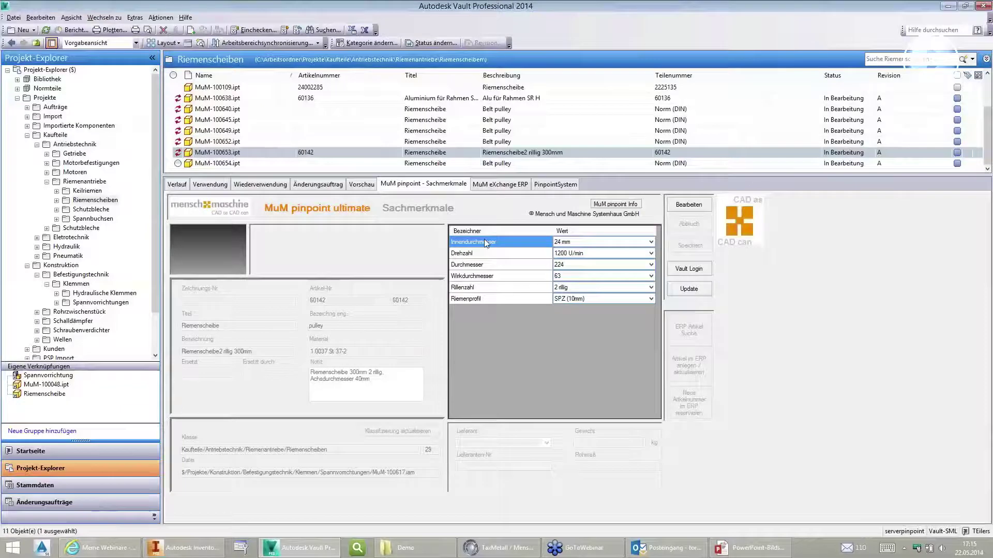
Edit the Sachmerkmale of MuM-100653.ipt, setting Innendurchmesser to 12 mm and Drehzahl to 1500 U/min
{"action": "left_click", "coordinate": [682, 209]}
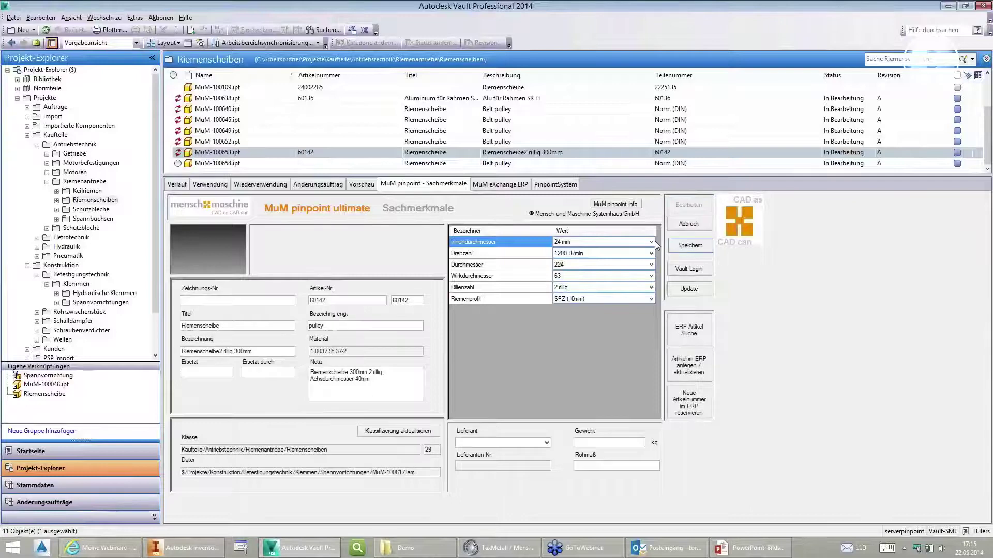
{"action": "left_click", "coordinate": [651, 241]}
{"action": "left_click", "coordinate": [622, 288]}
{"action": "left_click", "coordinate": [651, 253]}
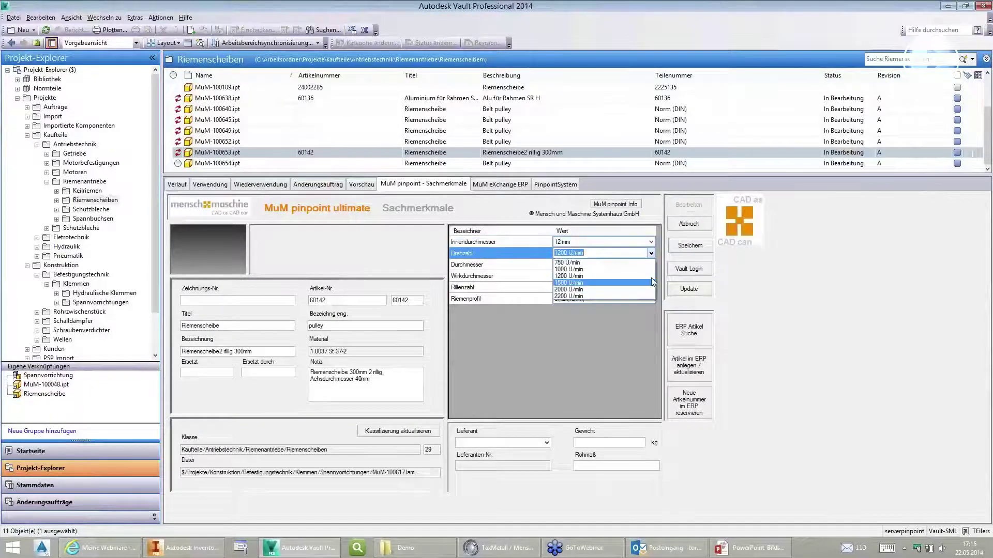
{"action": "left_click", "coordinate": [651, 278]}
Set the pulley's Wirkdurchmesser to 71 and Rillenzahl to 4 rillig, and save the edited Sachmerkmale
{"action": "left_click", "coordinate": [651, 276]}
{"action": "left_click", "coordinate": [610, 305]}
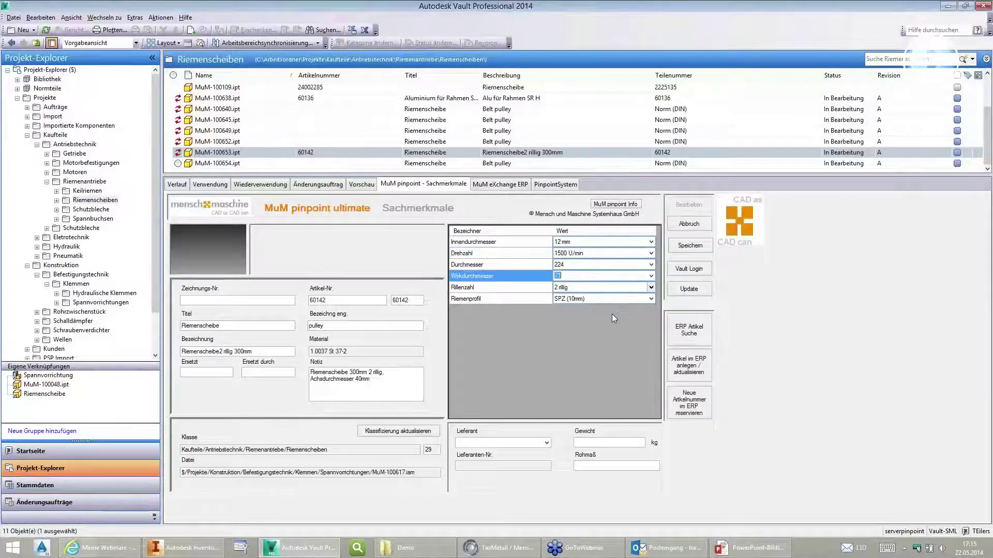
{"action": "left_click", "coordinate": [651, 287]}
{"action": "left_click", "coordinate": [647, 303]}
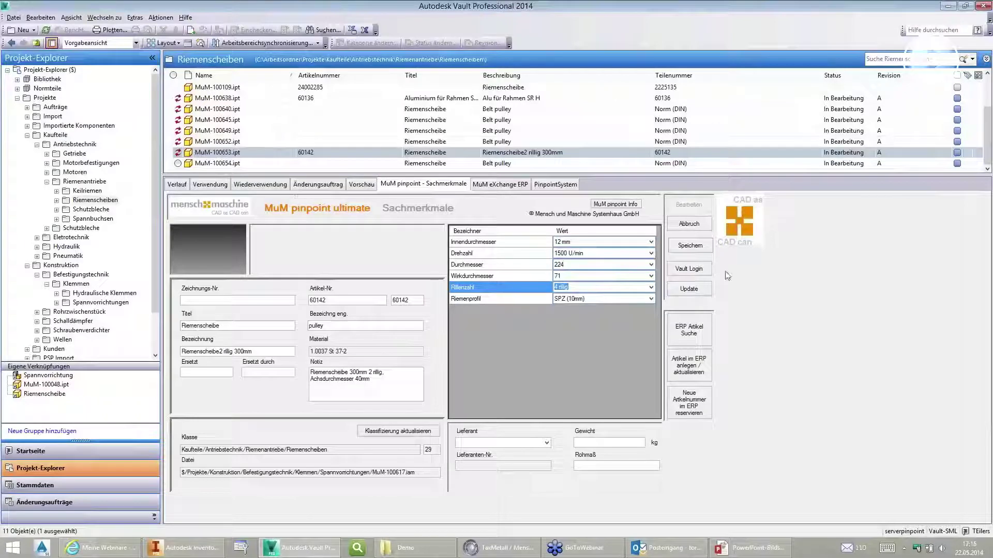
{"action": "left_click", "coordinate": [683, 247]}
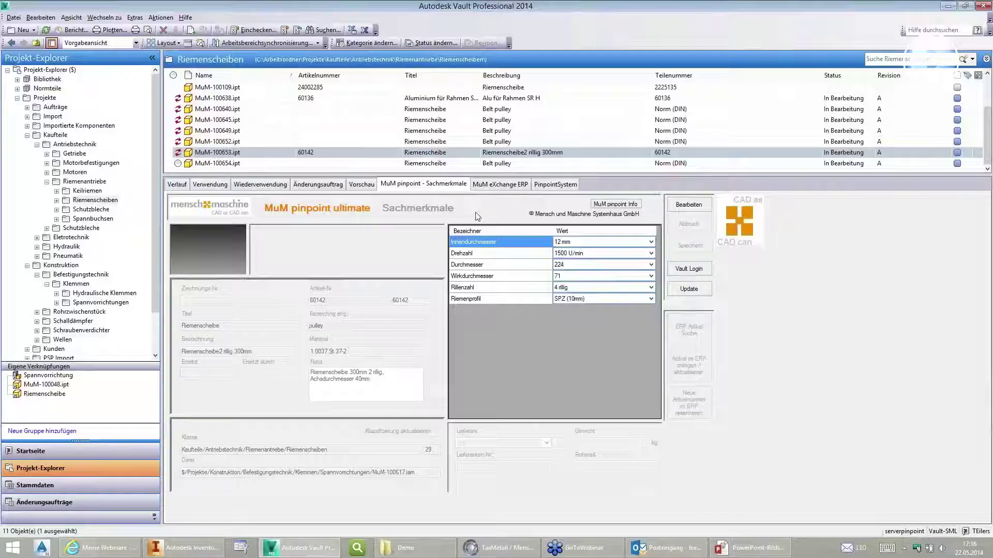
Review the pinpoint Vault document information and eXchange ERP views of MuM-100653.ipt, and return to its Sachmerkmale
{"action": "left_click", "coordinate": [555, 185]}
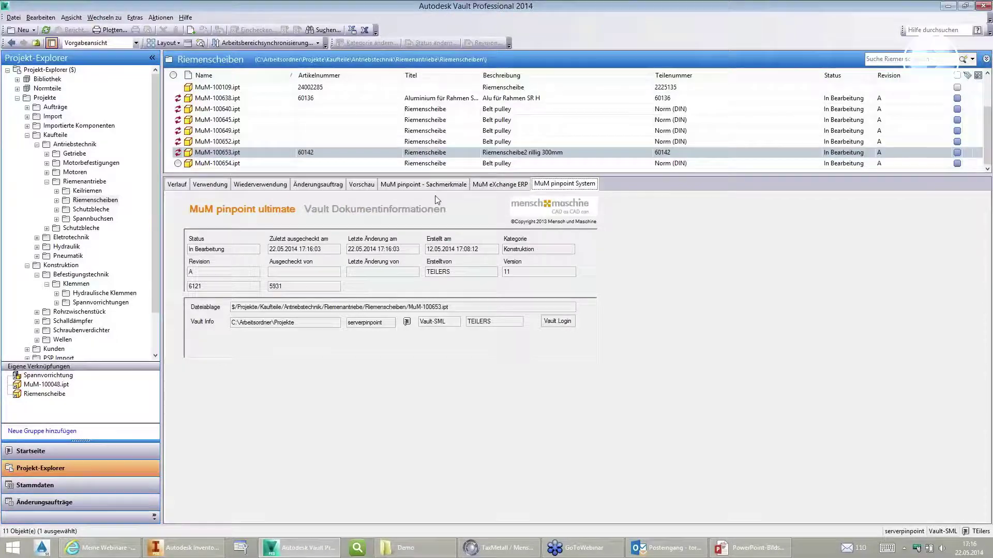
{"action": "left_click", "coordinate": [504, 185]}
{"action": "left_click", "coordinate": [451, 185]}
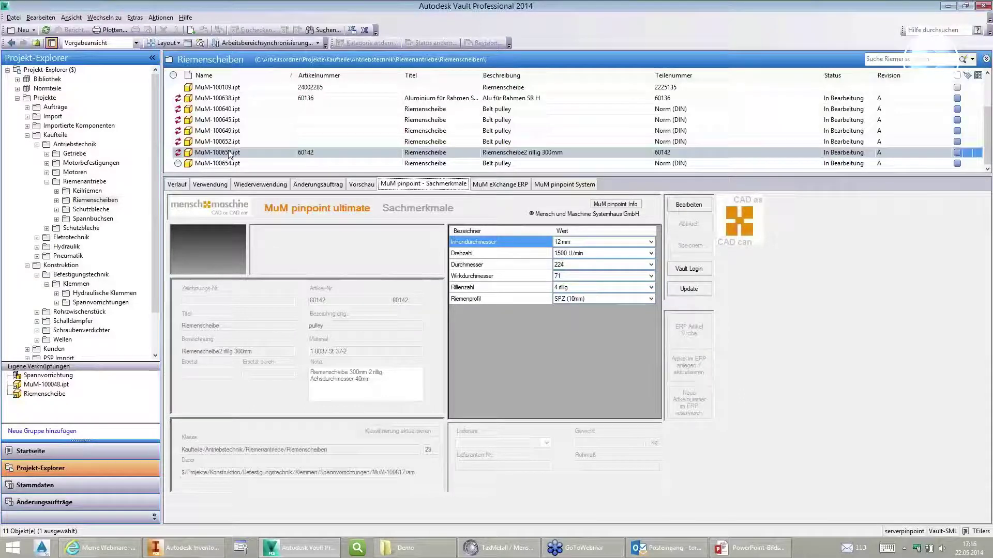
Start a new pinpoint document based on the Norm.ipt template
{"action": "right_click", "coordinate": [229, 154]}
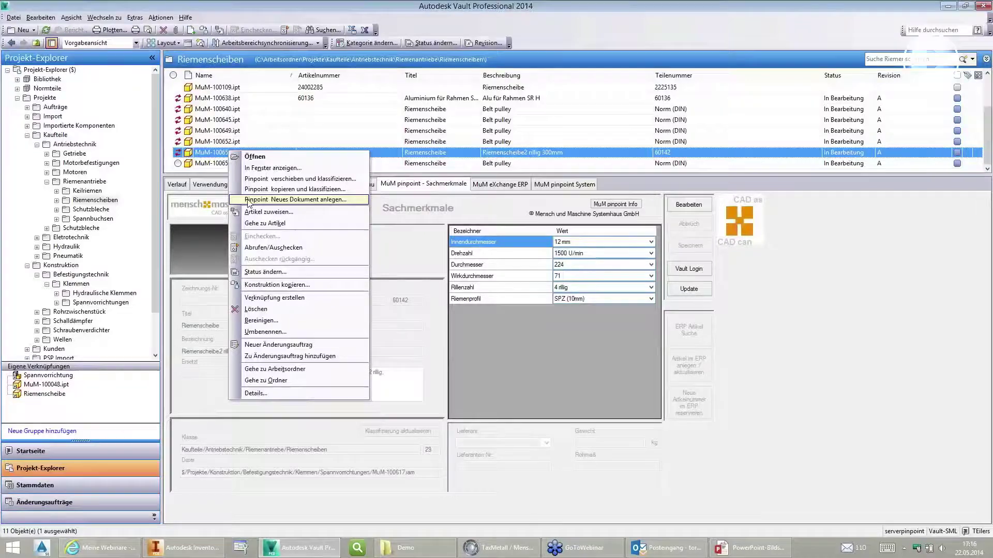
{"action": "left_click", "coordinate": [268, 180]}
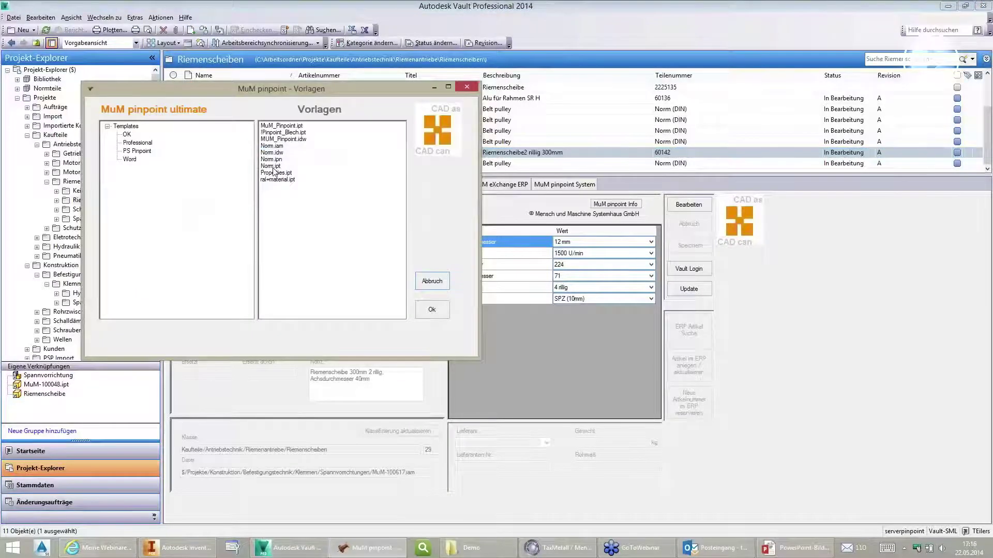
{"action": "left_click", "coordinate": [275, 167]}
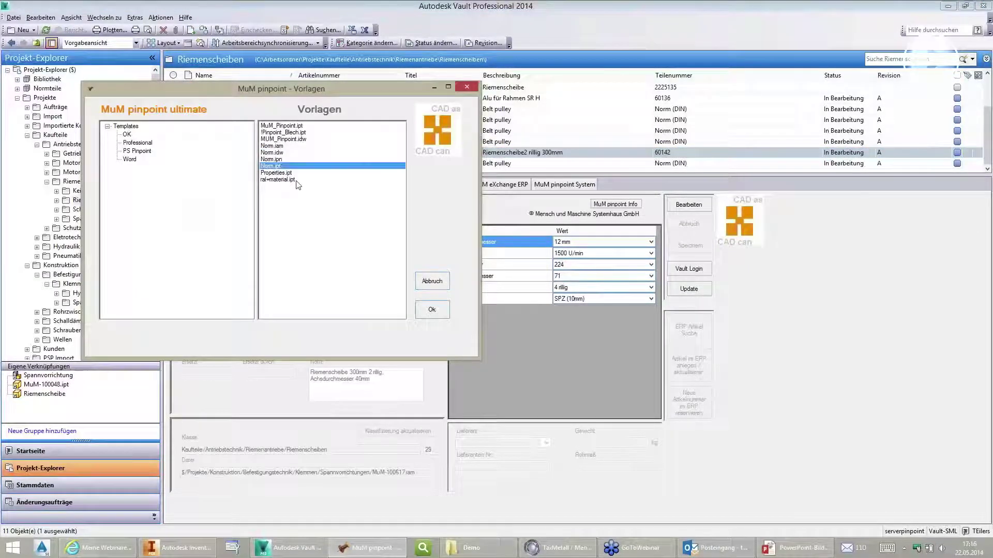
{"action": "left_click", "coordinate": [433, 310]}
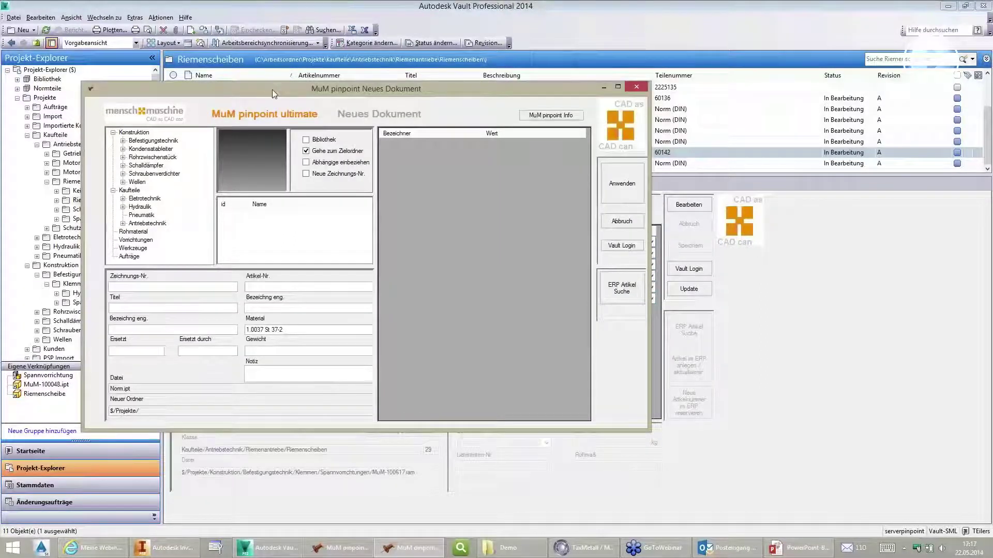
Classify the new document under Kaufteile/Antriebstechnik/Riemenantriebe/Keilriemen
{"action": "left_click_drag", "start_coordinate": [283, 90], "coordinate": [360, 83]}
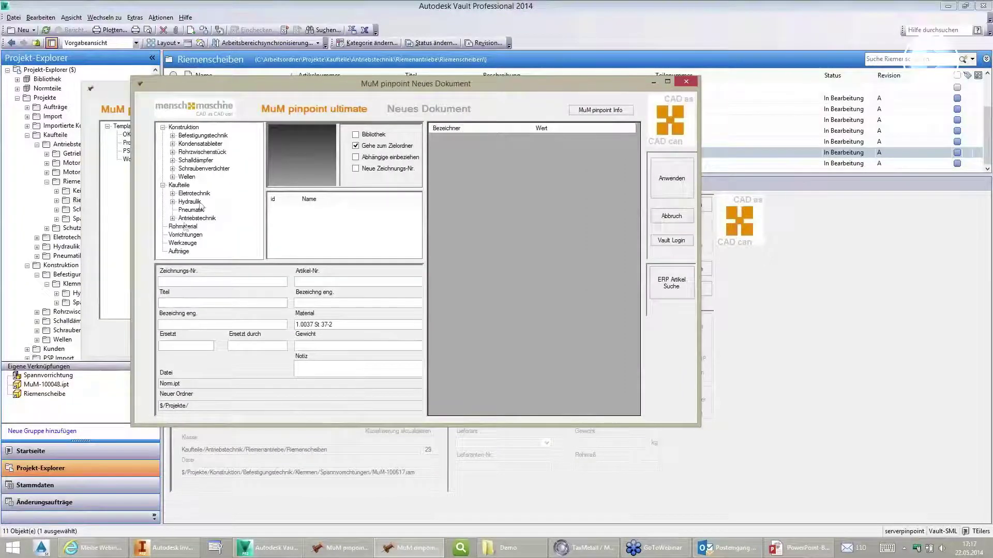
{"action": "left_click", "coordinate": [172, 218]}
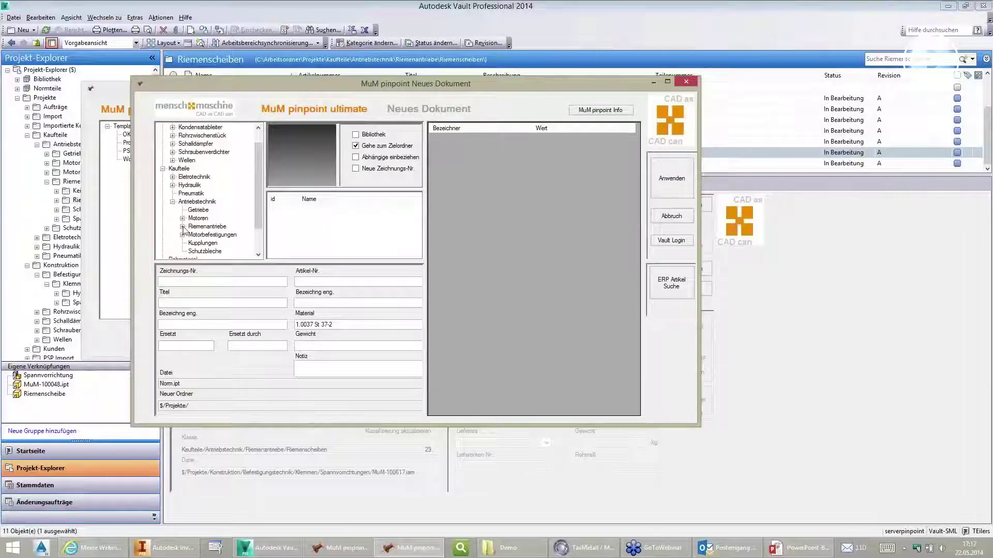
{"action": "left_click", "coordinate": [182, 227]}
{"action": "left_click", "coordinate": [202, 235]}
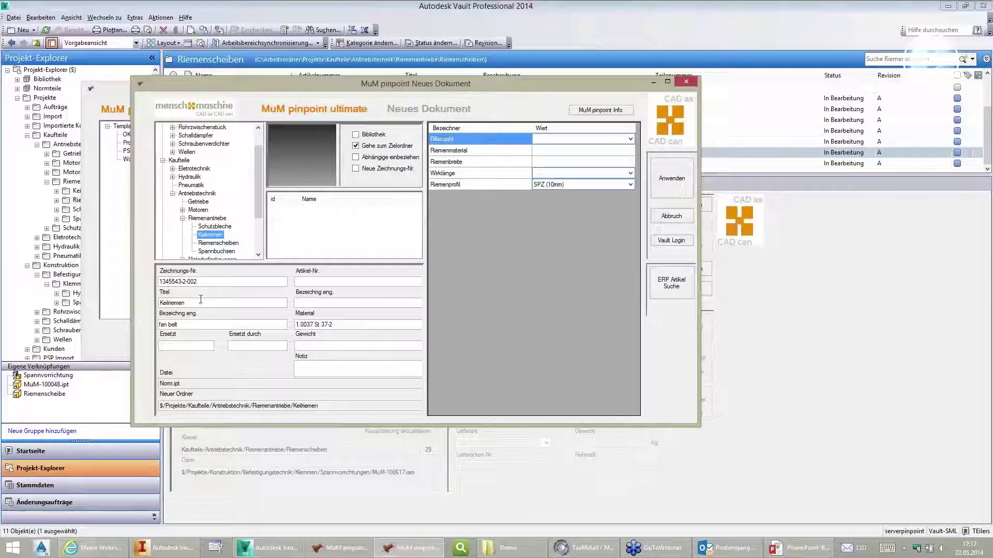
Set the belt's Rillenzahl to 2 rillig and Wirklänge to 1000 - 1487, and create the new Keilriemen document
{"action": "left_click", "coordinate": [631, 139]}
{"action": "left_click", "coordinate": [613, 156]}
{"action": "left_click", "coordinate": [630, 173]}
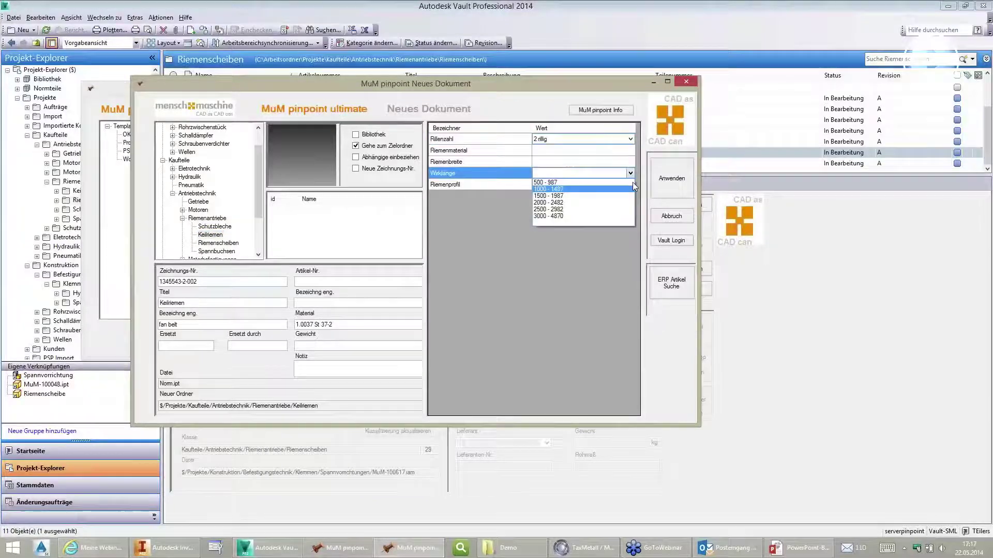
{"action": "left_click", "coordinate": [569, 183]}
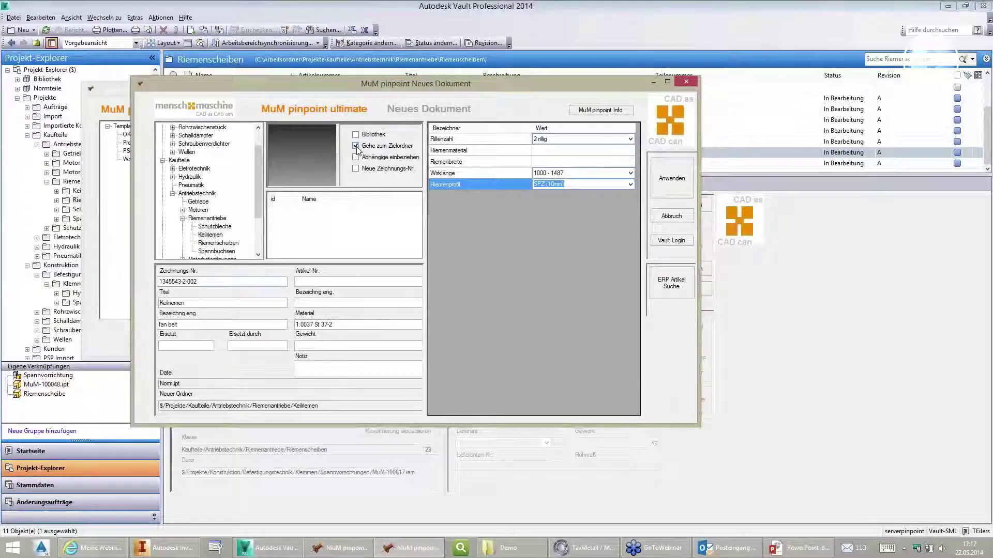
{"action": "left_click", "coordinate": [667, 197]}
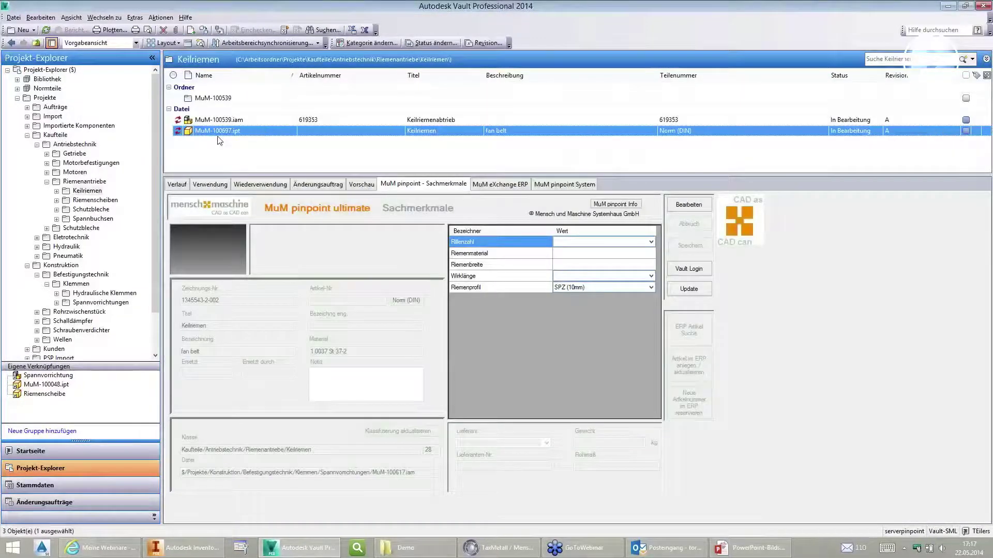
Review the pinpoint commands for the Keilriemen and Riemenantriebe folders, and view the pinpoint move and classify dialog for MuM-100539.iam without applying it
{"action": "right_click", "coordinate": [93, 193]}
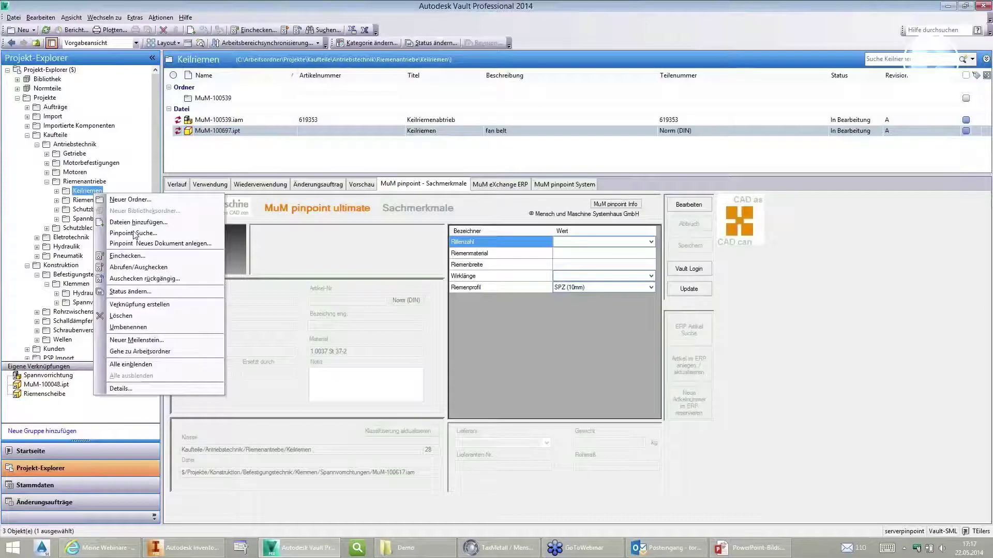
{"action": "key", "text": "Escape"}
{"action": "key", "text": "Up"}
{"action": "key", "text": "shift+F10"}
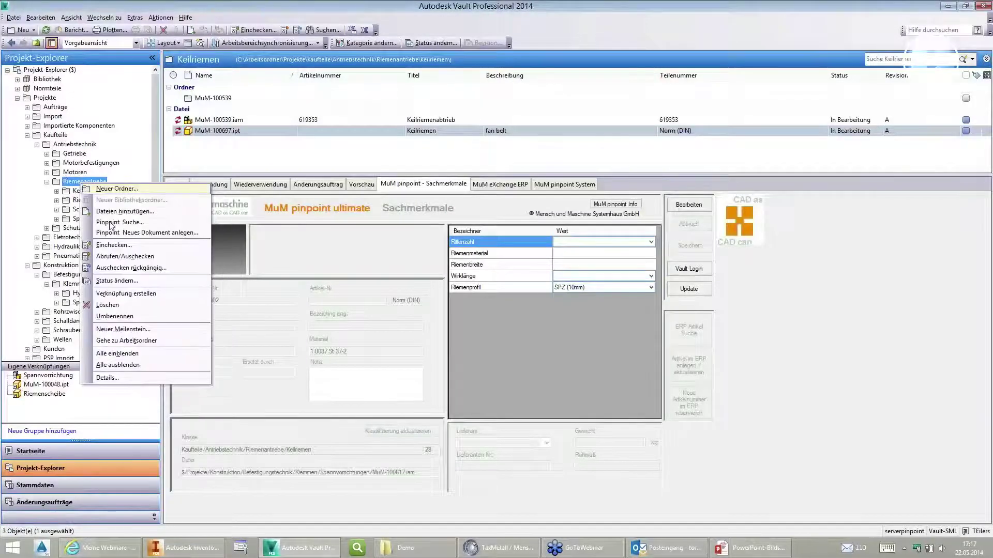
{"action": "right_click", "coordinate": [196, 130]}
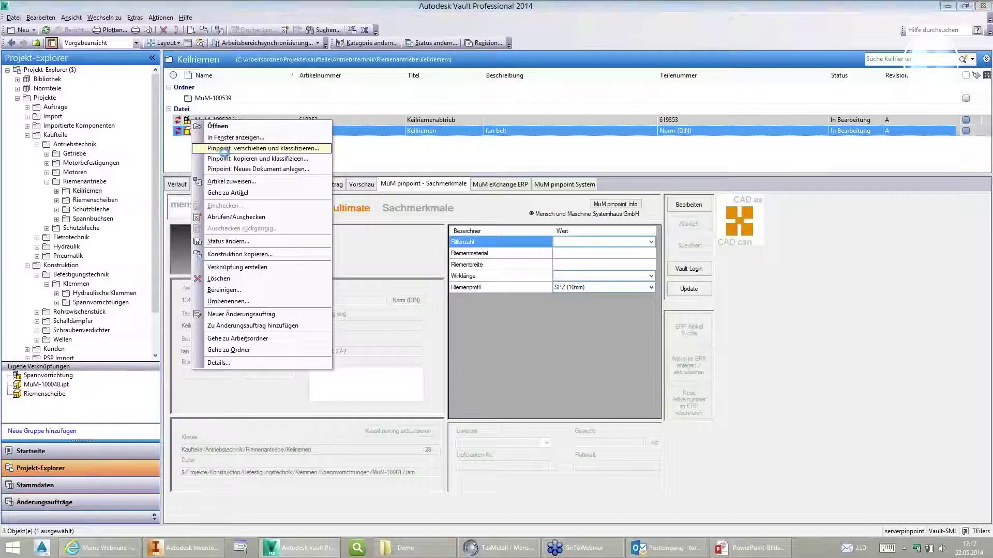
{"action": "left_click", "coordinate": [223, 149]}
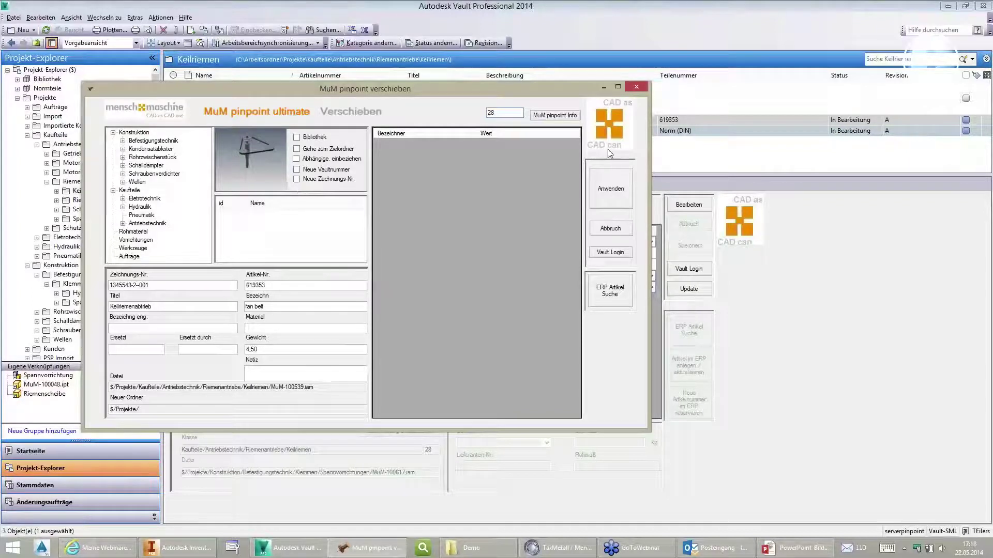
{"action": "left_click", "coordinate": [636, 87]}
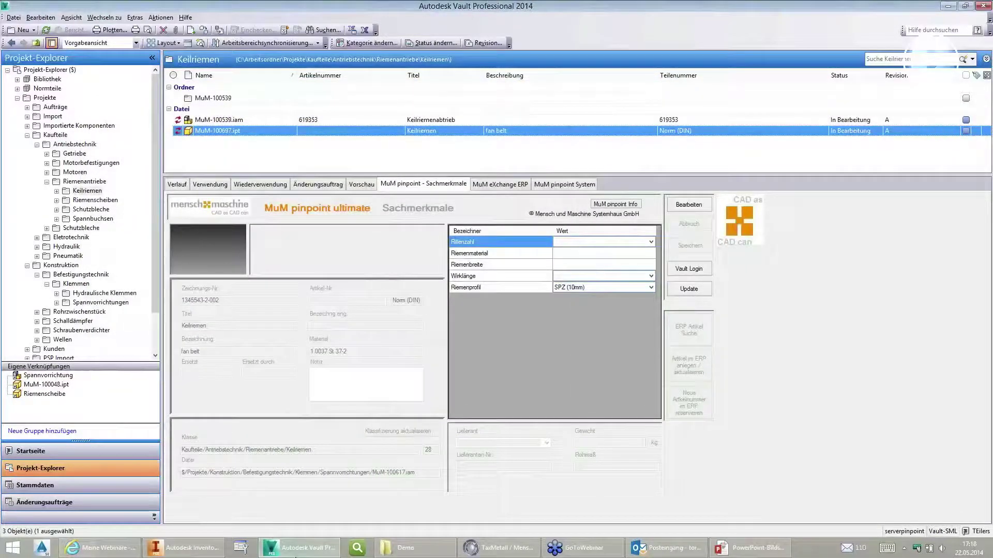
Switch to Inventor and create a new assembly from the Norm.iam template
{"action": "left_click", "coordinate": [209, 551]}
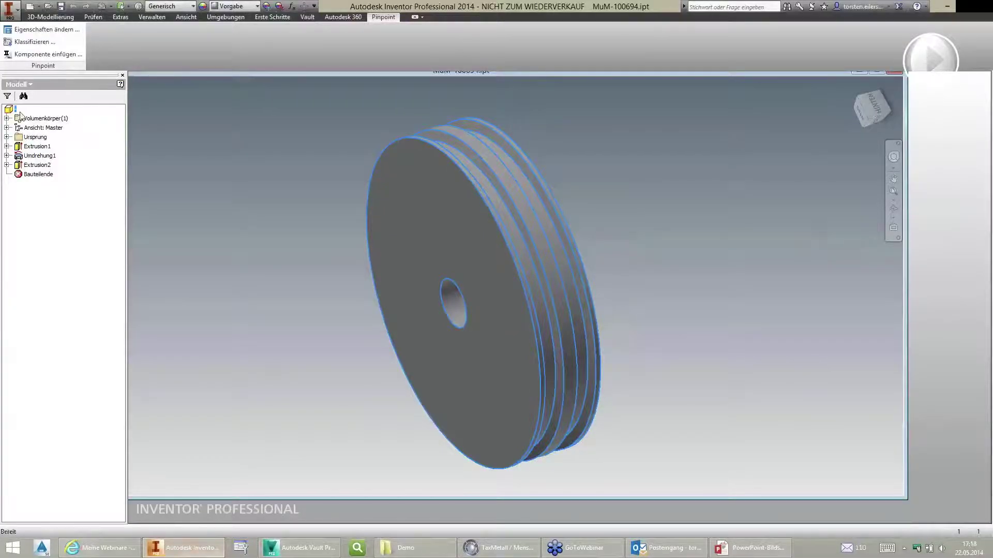
{"action": "key", "text": "ctrl+n"}
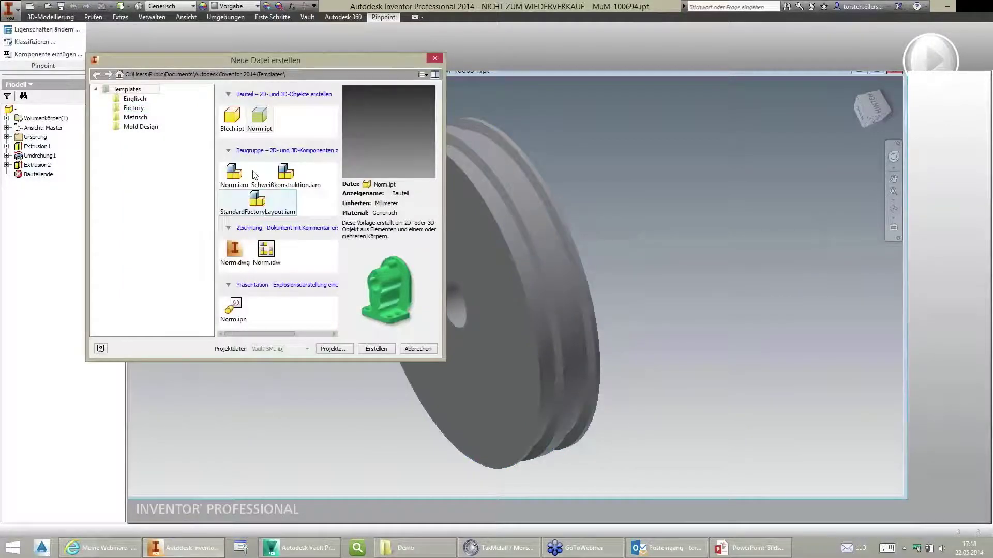
{"action": "left_click", "coordinate": [254, 175]}
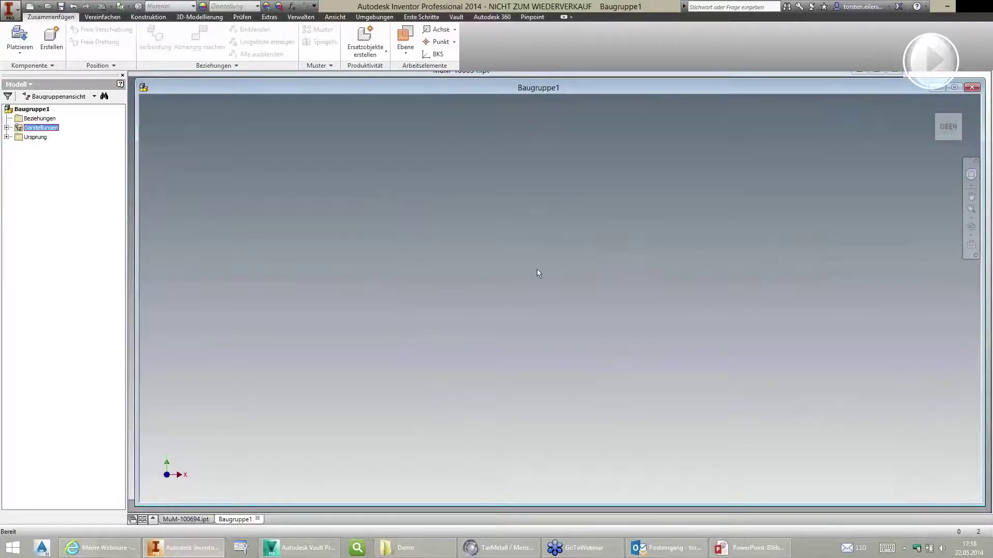
View the pinpoint save dialog and the standard Save As dialog for the new assembly, cancelling both
{"action": "left_click", "coordinate": [61, 6]}
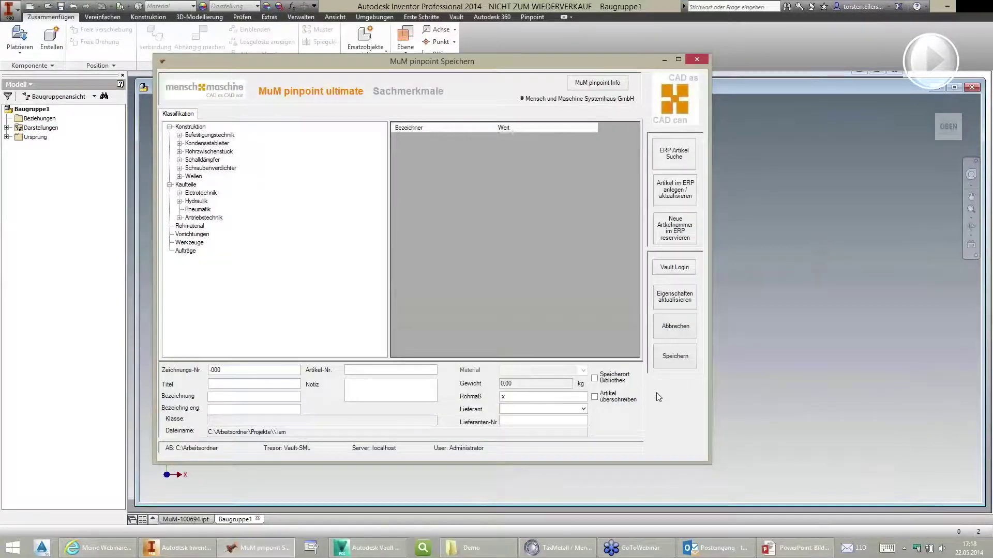
{"action": "left_click", "coordinate": [675, 331]}
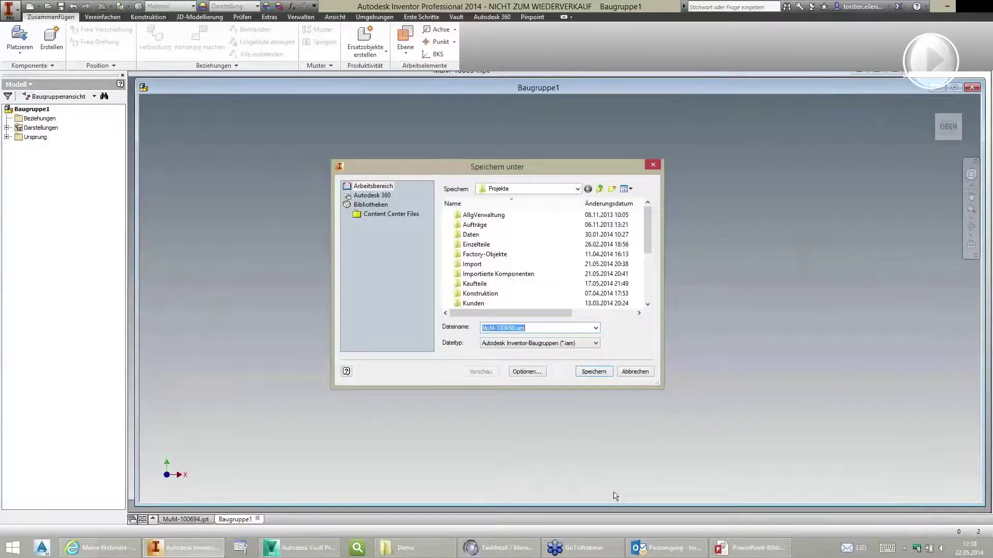
{"action": "key", "text": "Escape"}
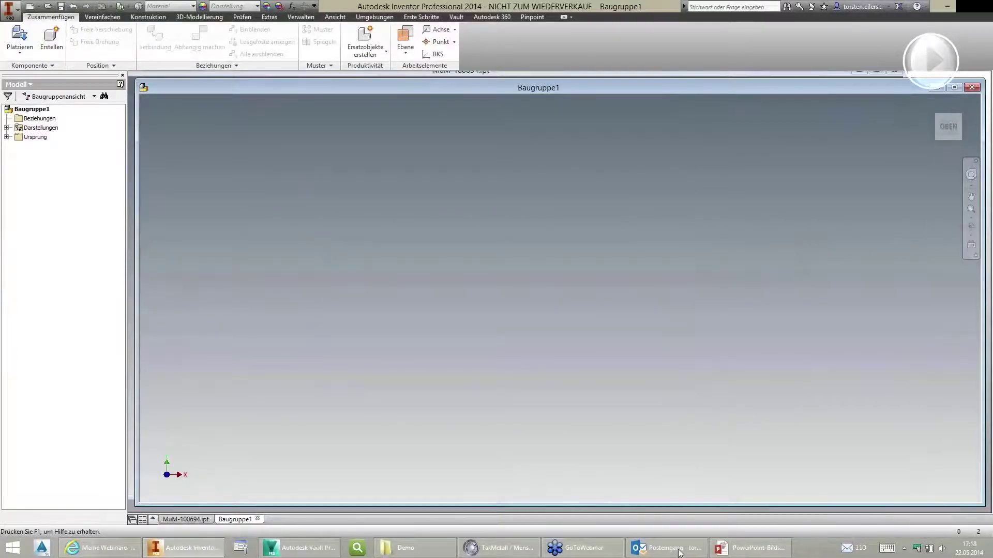
Switch to Vault and try to move Blechgehäuse_fertig.ipt from Import with pinpoint, classifying it under Konstruktion/Schraubenverdichter/Prozessgasverdichter
{"action": "mouse_move", "coordinate": [660, 556]}
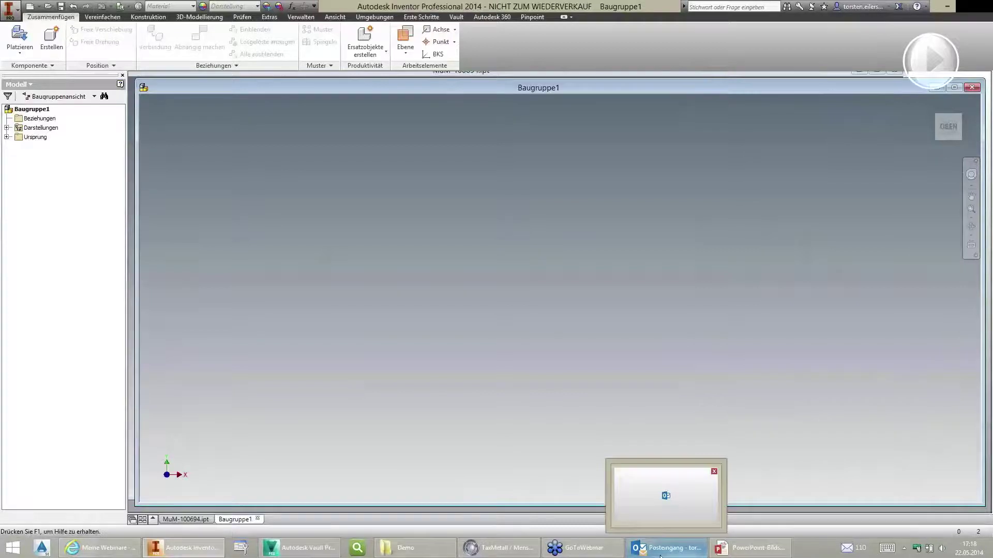
{"action": "left_click", "coordinate": [314, 551]}
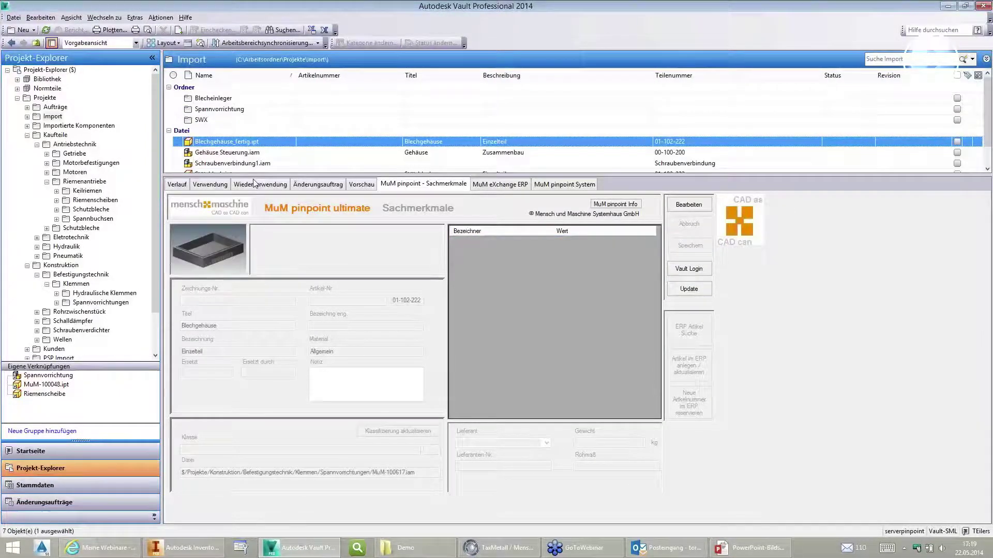
{"action": "right_click", "coordinate": [228, 144]}
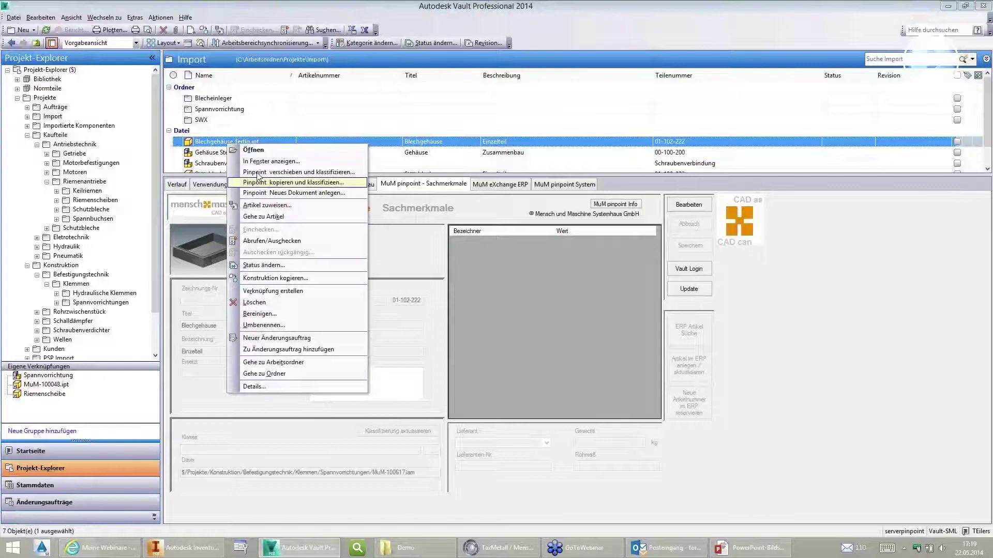
{"action": "left_click", "coordinate": [257, 173]}
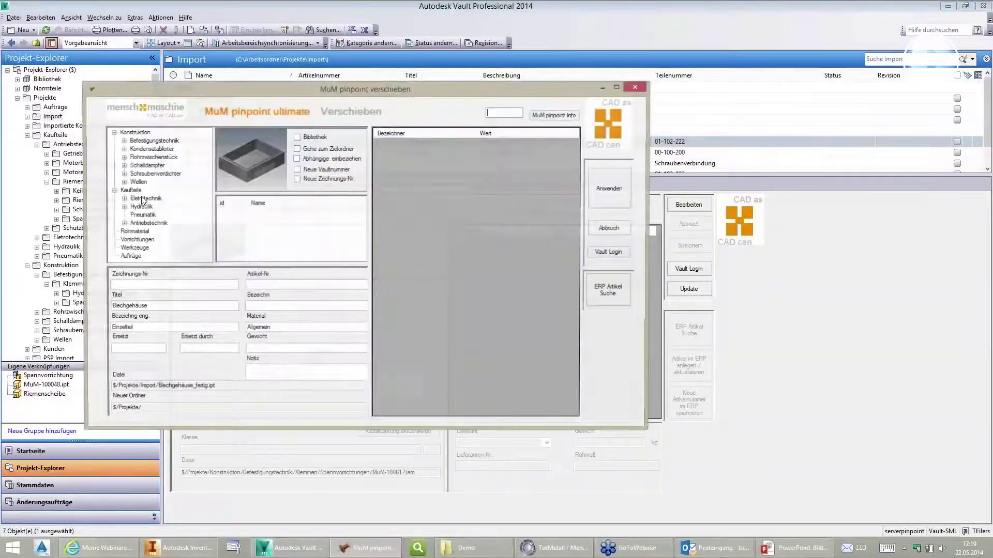
{"action": "left_click", "coordinate": [123, 175]}
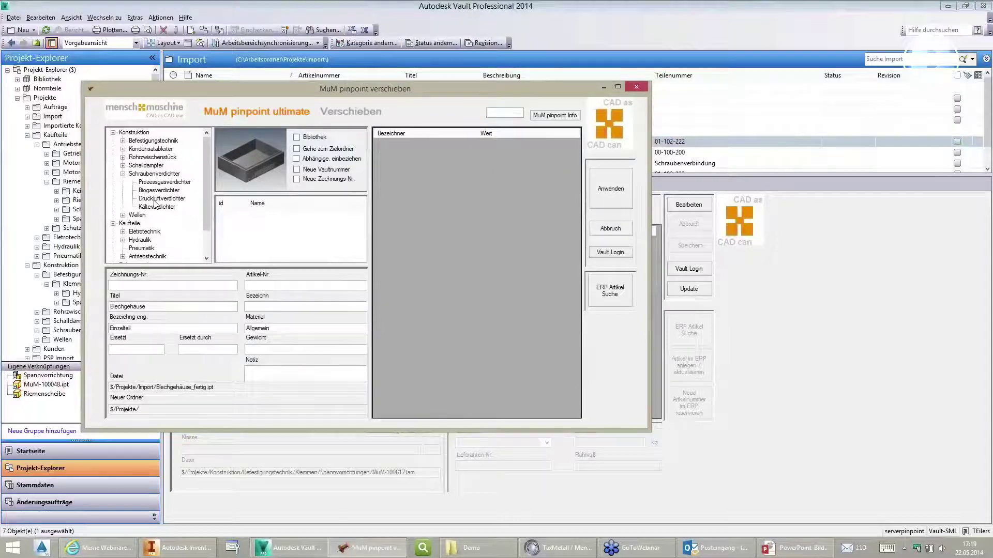
{"action": "left_click", "coordinate": [165, 182]}
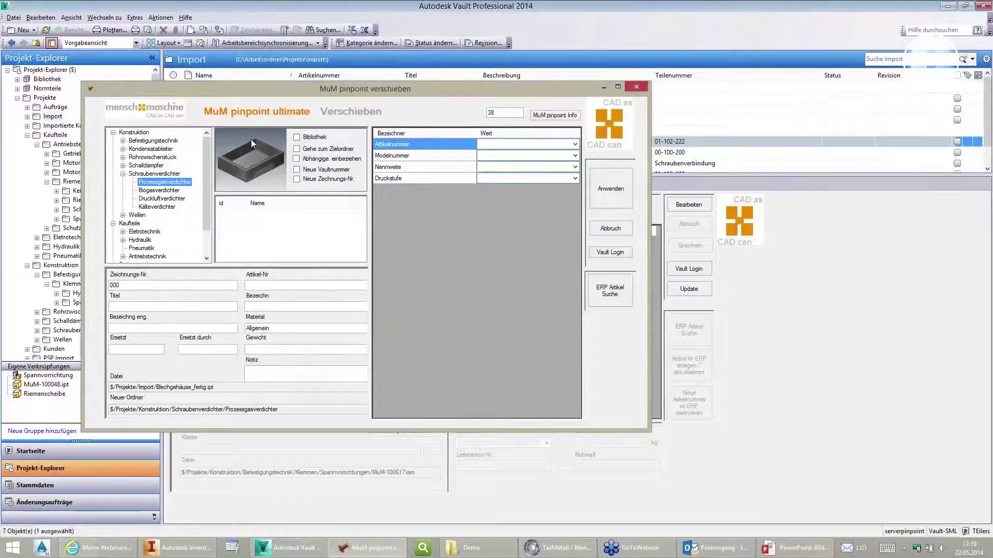
View the pinpoint copy and classify function for Blechgehäuse_fertig.ipt without applying it
{"action": "right_click", "coordinate": [213, 142]}
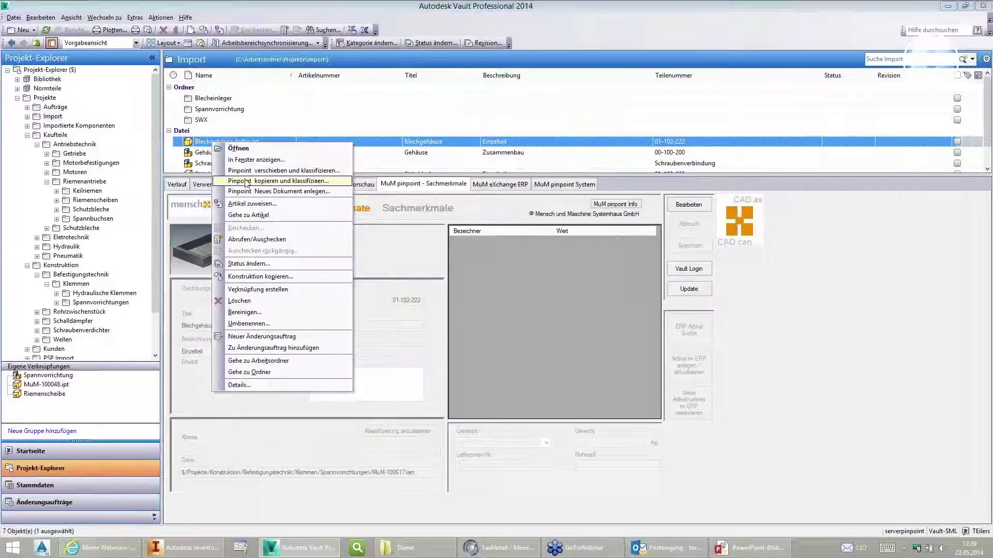
{"action": "left_click", "coordinate": [241, 181]}
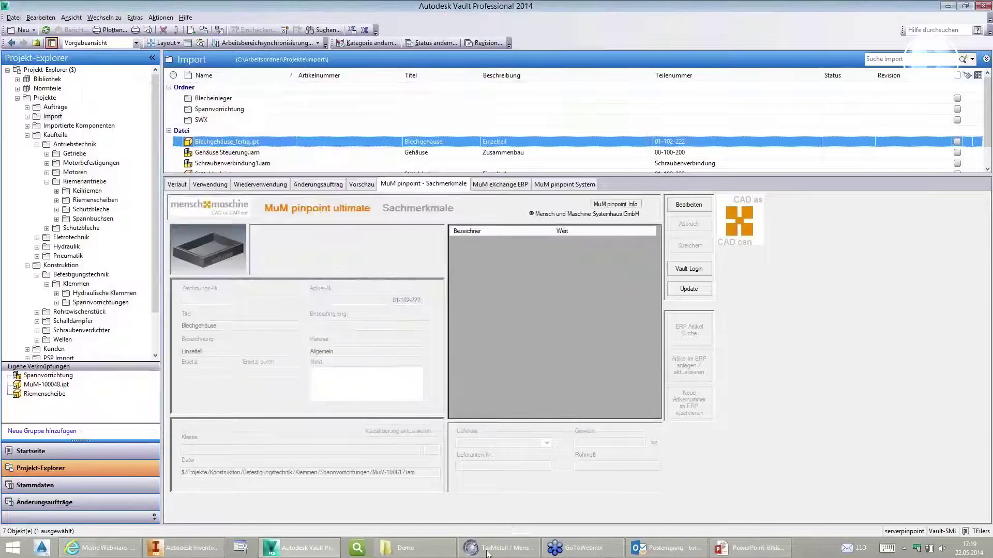
{"action": "mouse_move", "coordinate": [488, 549]}
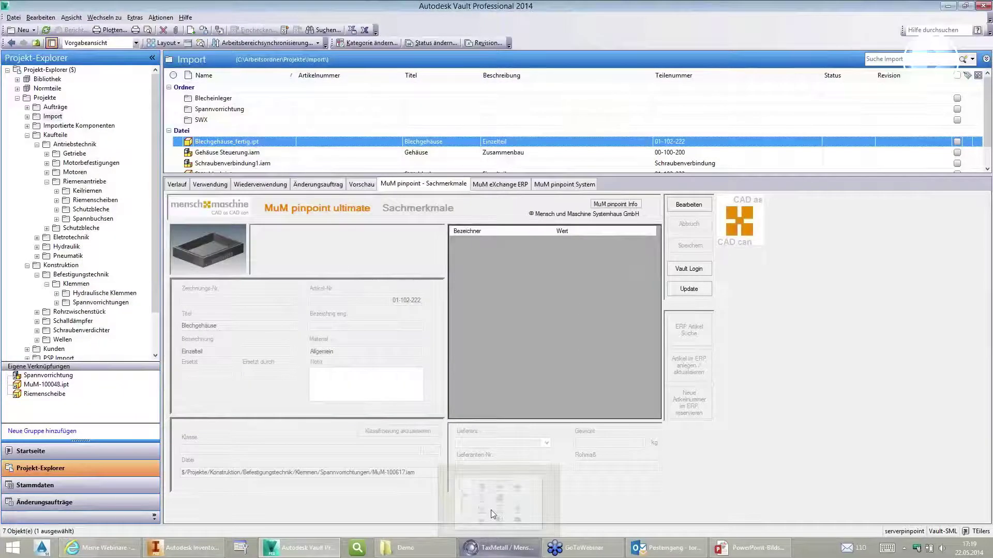
{"action": "mouse_move", "coordinate": [300, 548]}
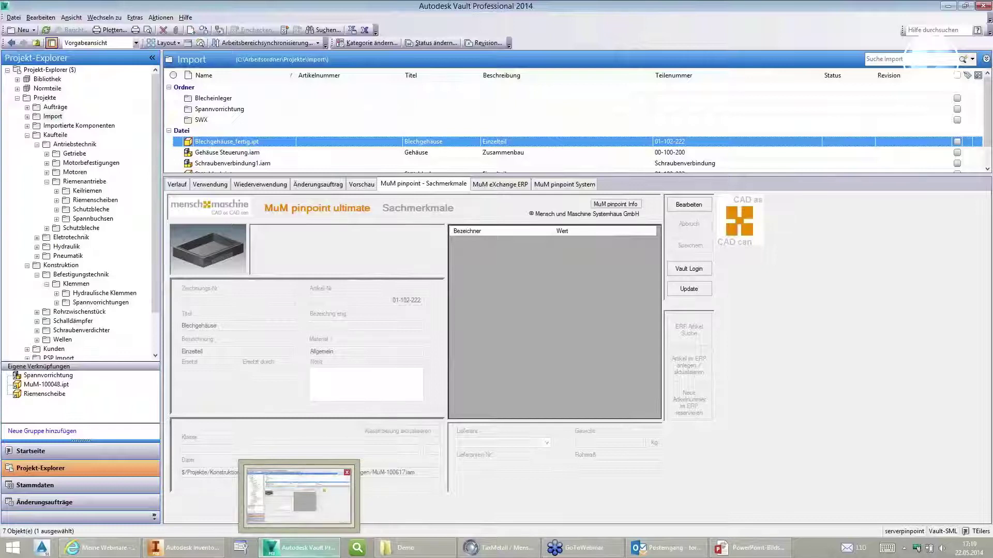
Switch to Inventor and start saving the pulley part MuM-100694.ipt under a new name through pinpoint
{"action": "left_click", "coordinate": [246, 549]}
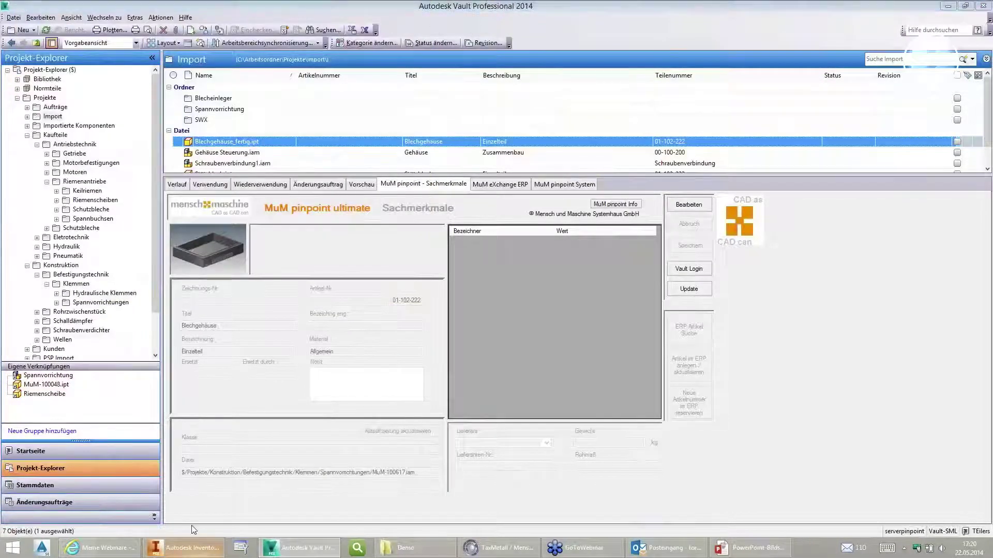
{"action": "left_click", "coordinate": [195, 549]}
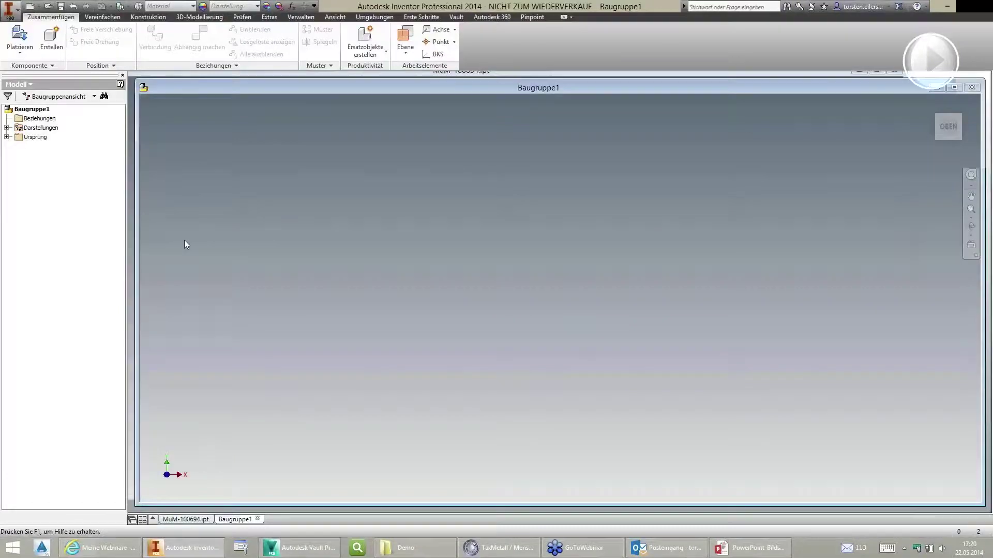
{"action": "left_click", "coordinate": [12, 10]}
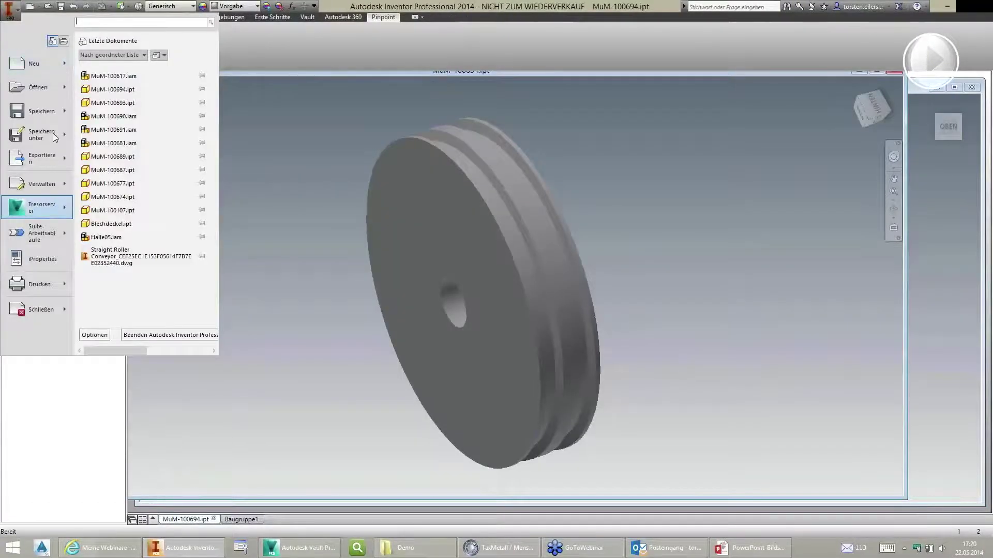
{"action": "left_click", "coordinate": [56, 137]}
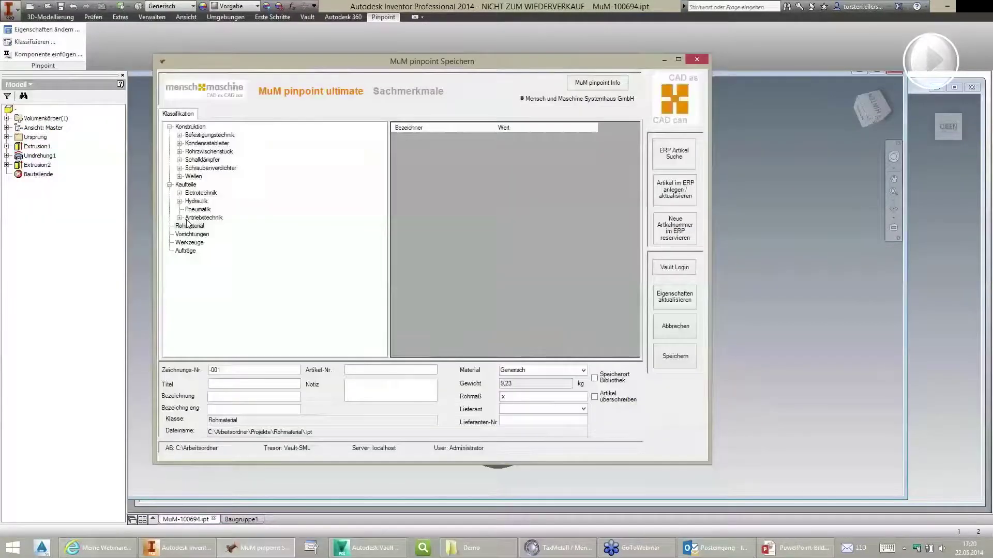
Classify the pulley copy under Kaufteile/Antriebstechnik/Riemenantriebe/Riemenscheiben
{"action": "left_click", "coordinate": [204, 226]}
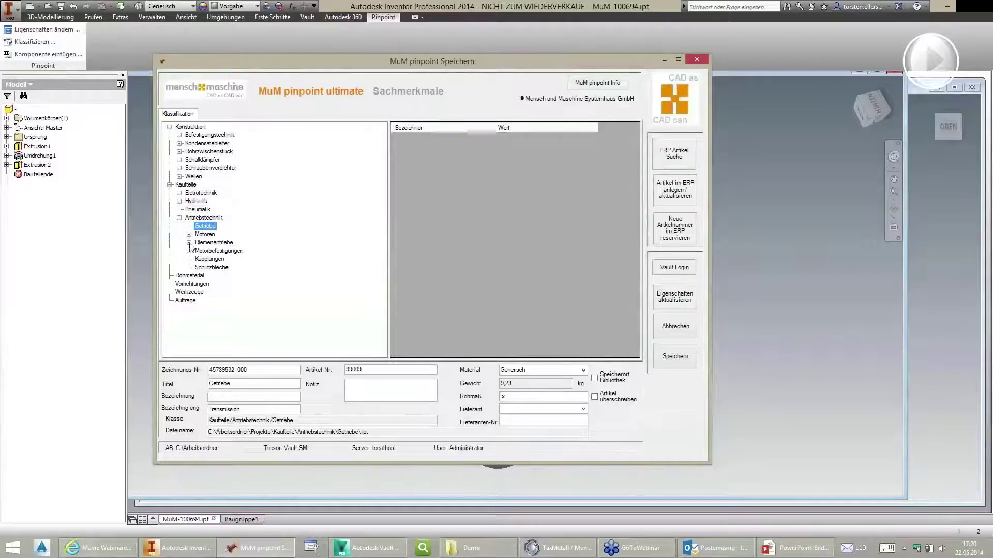
{"action": "left_click", "coordinate": [189, 234]}
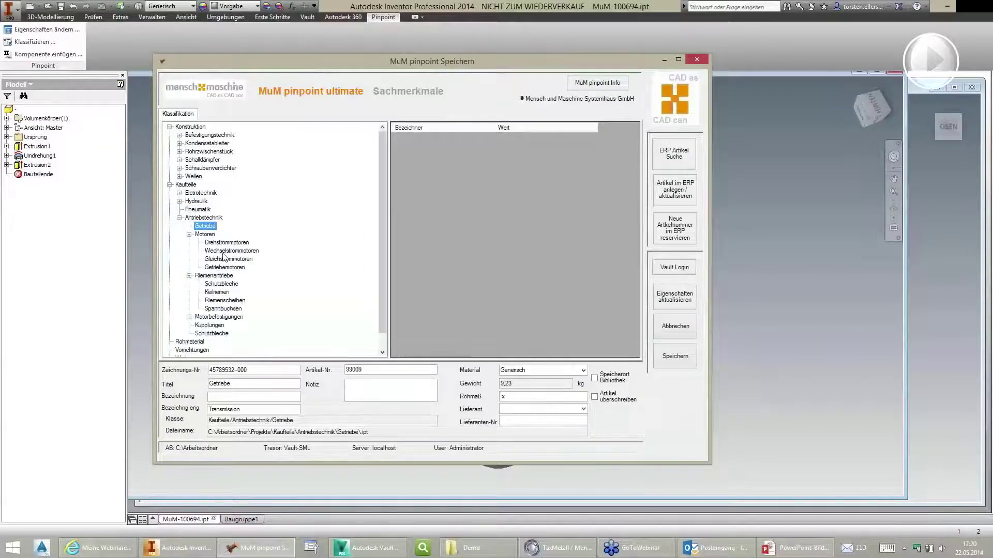
{"action": "left_click", "coordinate": [226, 243]}
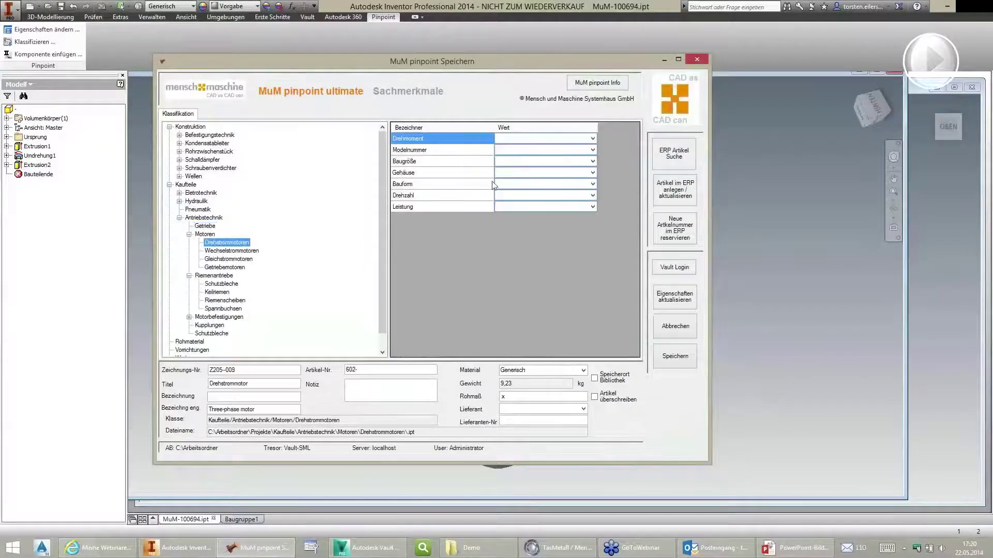
{"action": "left_click", "coordinate": [225, 300]}
Set the pulley's Drehzahl to 750 U/min, Durchmesser to 330 and Wirkdurchmesser to 100
{"action": "left_click", "coordinate": [592, 150]}
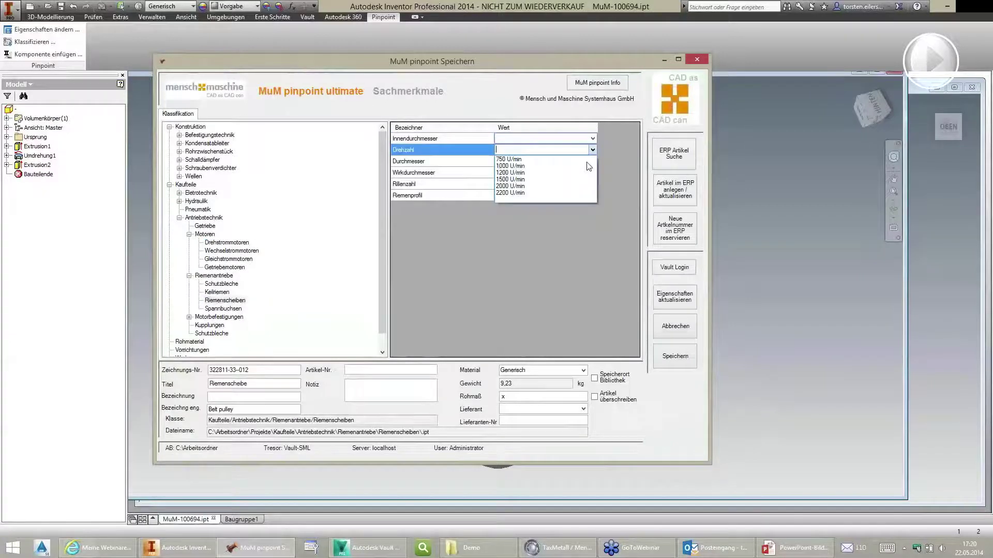
{"action": "left_click", "coordinate": [590, 185]}
{"action": "left_click", "coordinate": [592, 161]}
{"action": "left_click", "coordinate": [594, 169]}
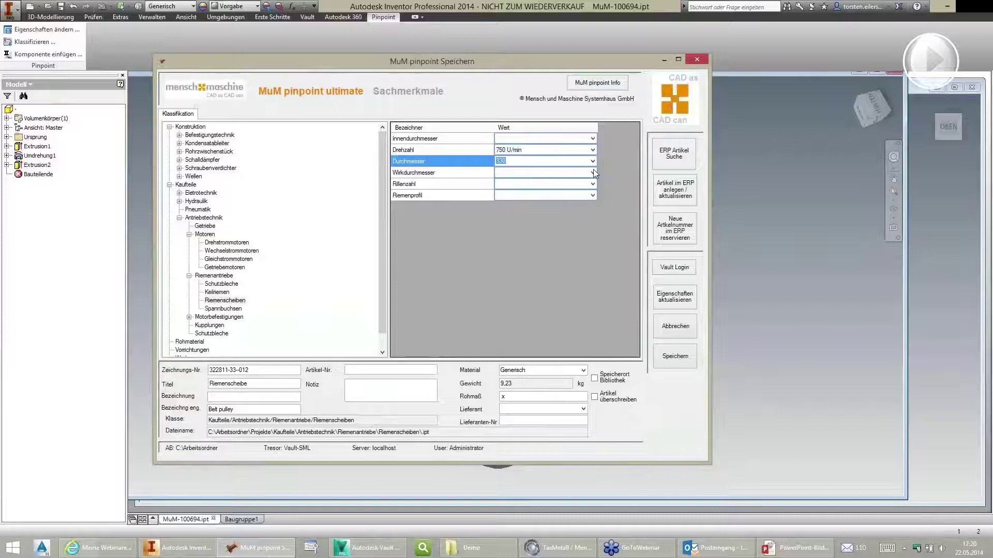
{"action": "left_click", "coordinate": [592, 173]}
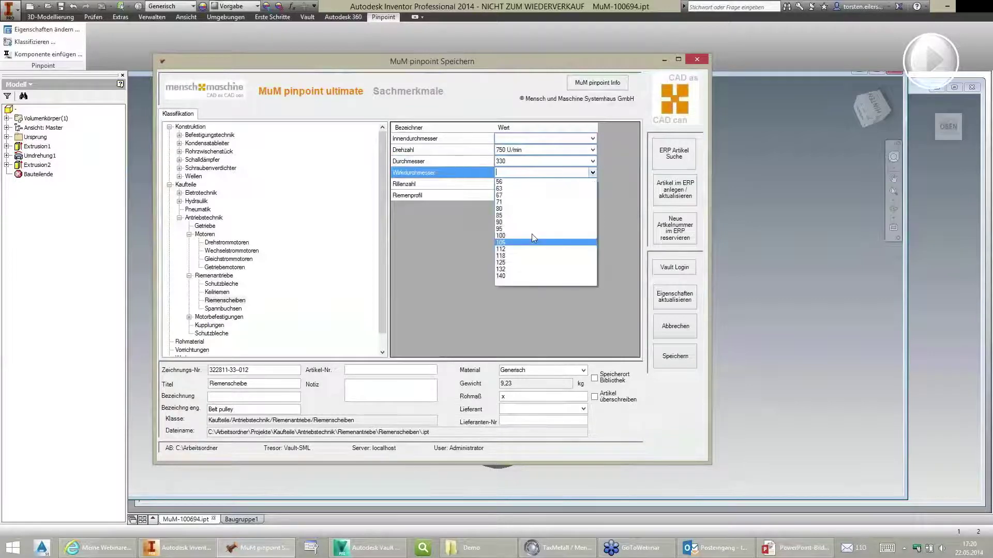
{"action": "left_click", "coordinate": [532, 235]}
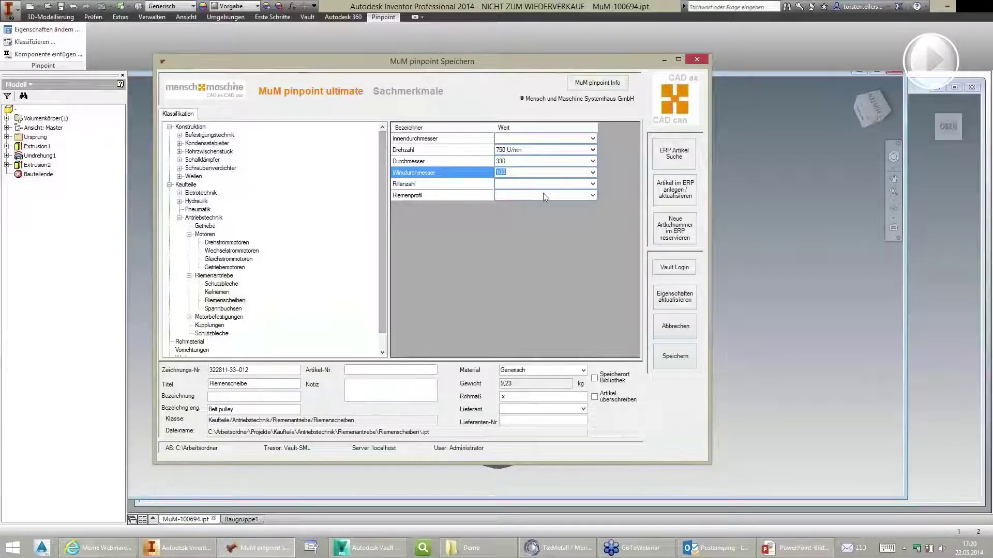
Set the pulley copy's Riemenprofil to SPA (13mm)
{"action": "left_click", "coordinate": [579, 198]}
{"action": "left_click", "coordinate": [578, 205]}
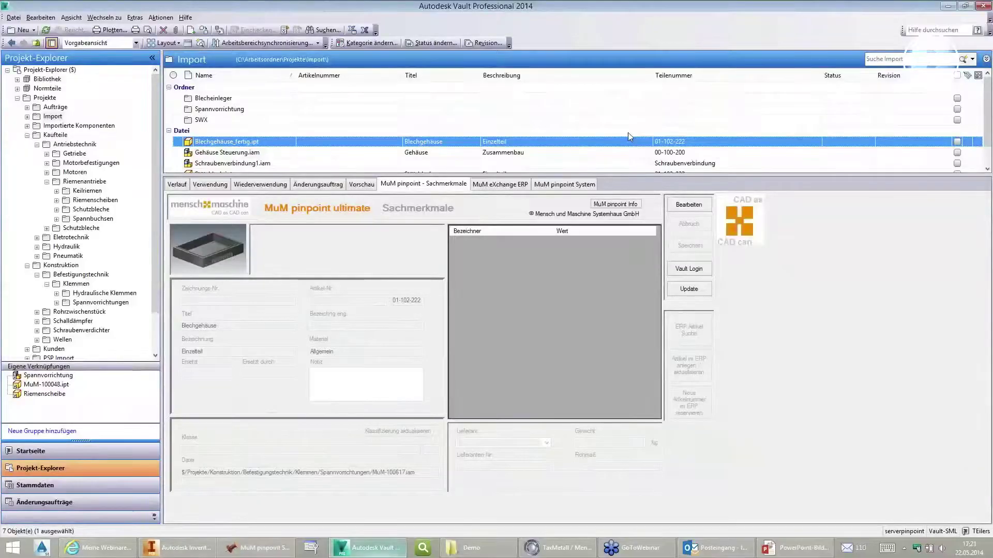
Switch to Vault and open the pinpoint search for the Kaufteile/Antriebstechnik/Riemenantriebe/Riemenscheiben folder
{"action": "left_click", "coordinate": [892, 59]}
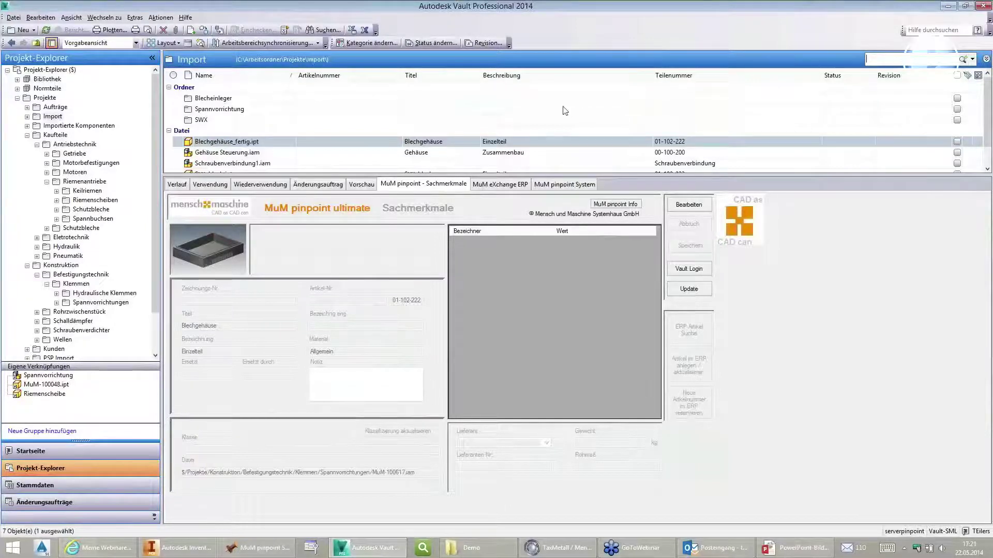
{"action": "left_click", "coordinate": [93, 201]}
{"action": "right_click", "coordinate": [92, 204]}
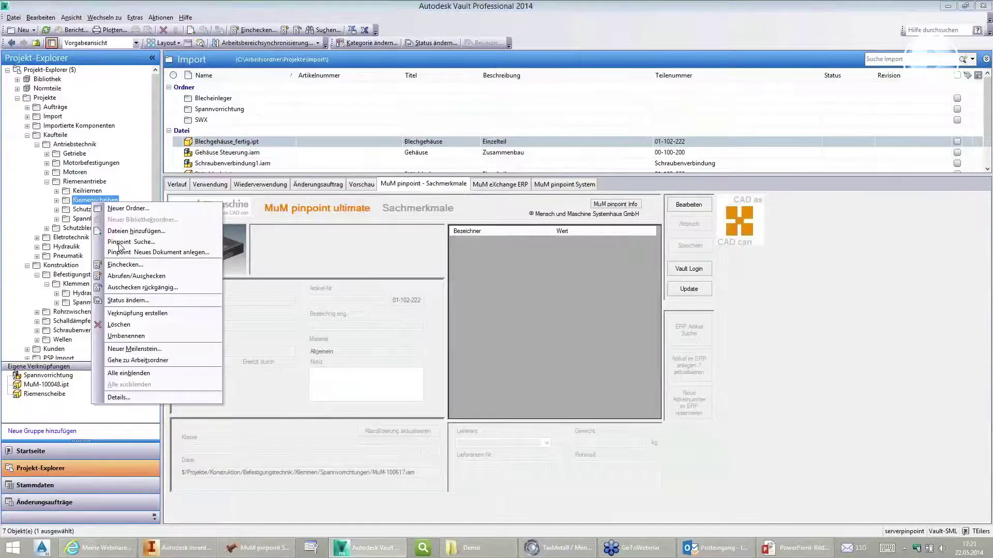
{"action": "left_click", "coordinate": [129, 248]}
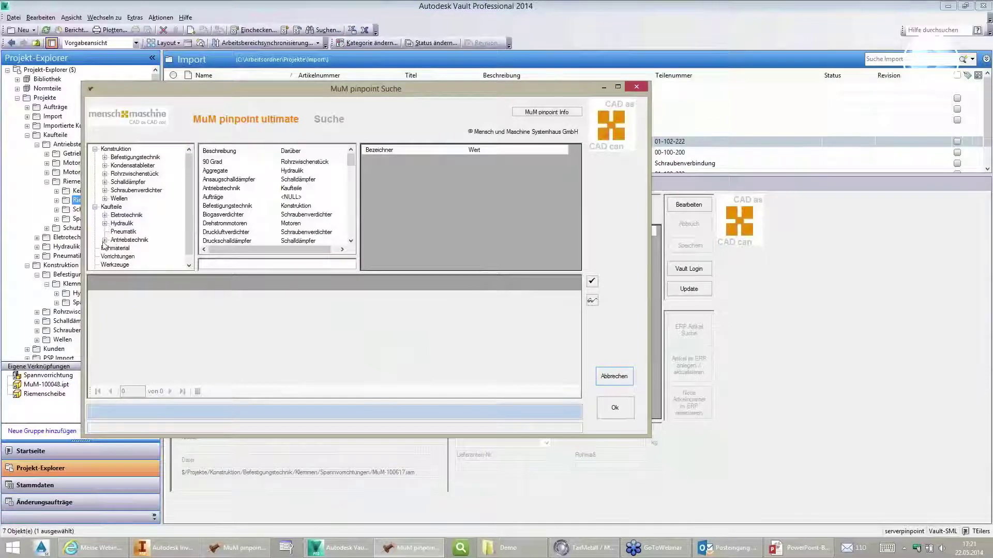
Search the class Antriebstechnik/Motoren/Drehstrommotoren and view the value choices offered for Modelnummer and Gehäuse
{"action": "left_click", "coordinate": [105, 241]}
{"action": "left_click", "coordinate": [130, 215]}
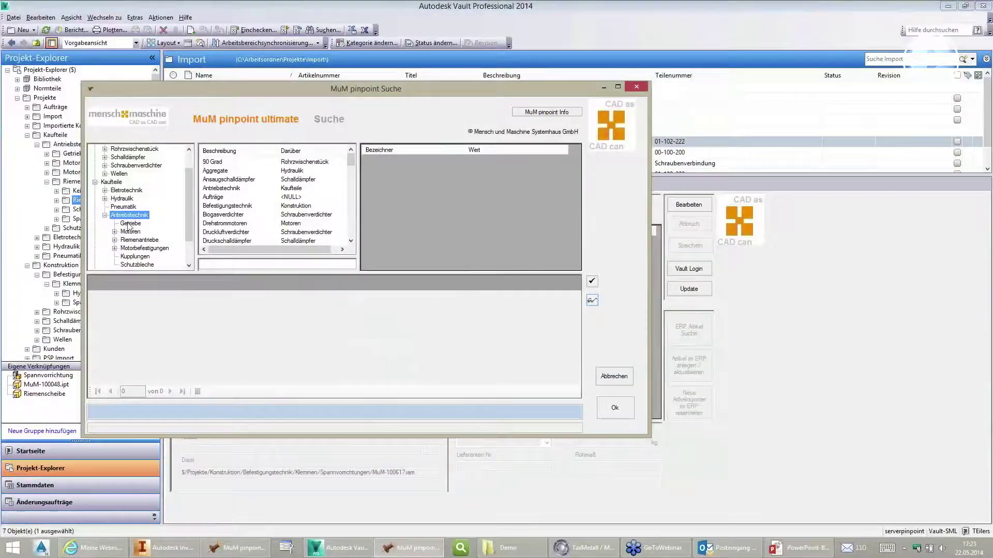
{"action": "double_click", "coordinate": [132, 233]}
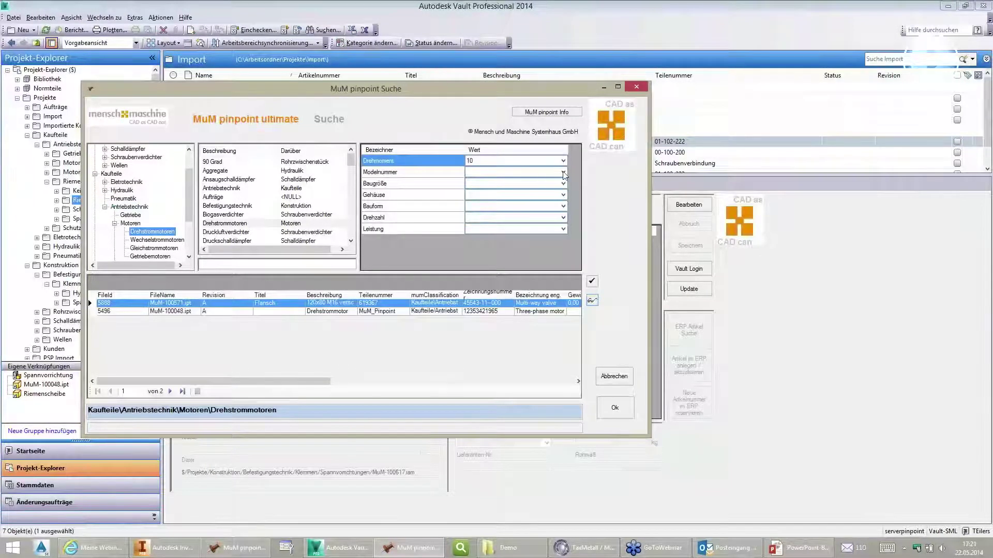
{"action": "left_click", "coordinate": [564, 172]}
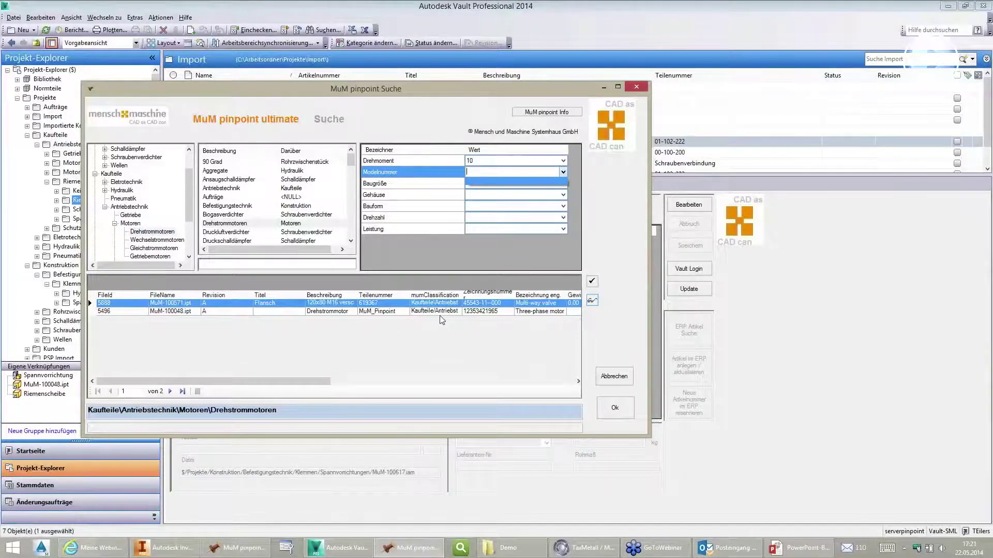
{"action": "left_click", "coordinate": [563, 195]}
{"action": "left_click", "coordinate": [563, 195]}
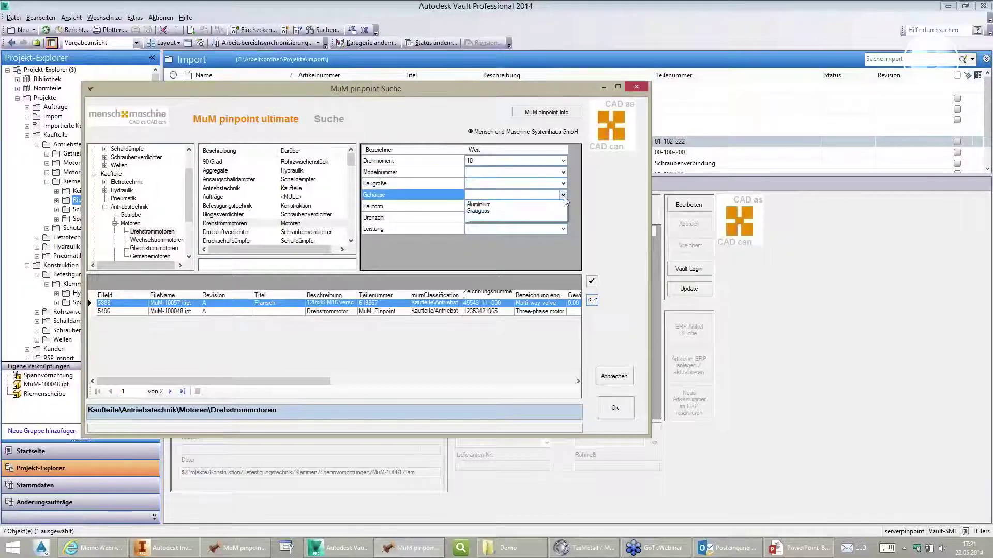
Search the whole Antriebstechnik class and view the value and text filter options of the Revision column without applying one
{"action": "left_click", "coordinate": [129, 228]}
{"action": "left_click", "coordinate": [130, 206]}
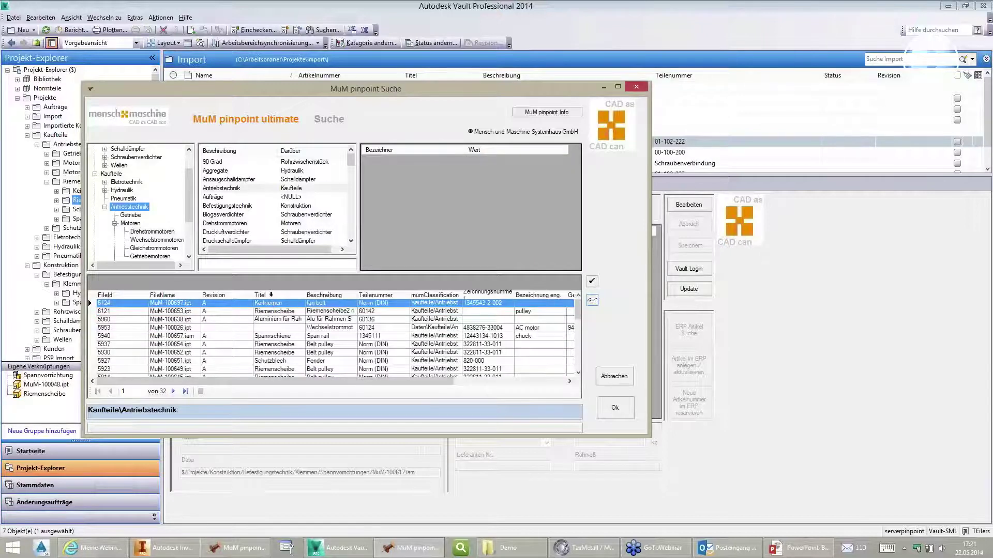
{"action": "left_click", "coordinate": [248, 297]}
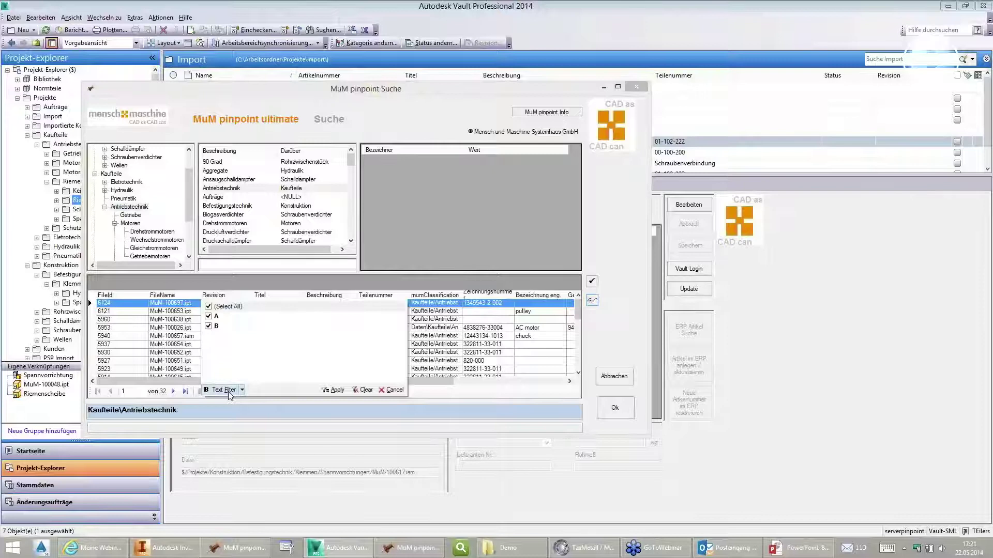
{"action": "left_click", "coordinate": [228, 391]}
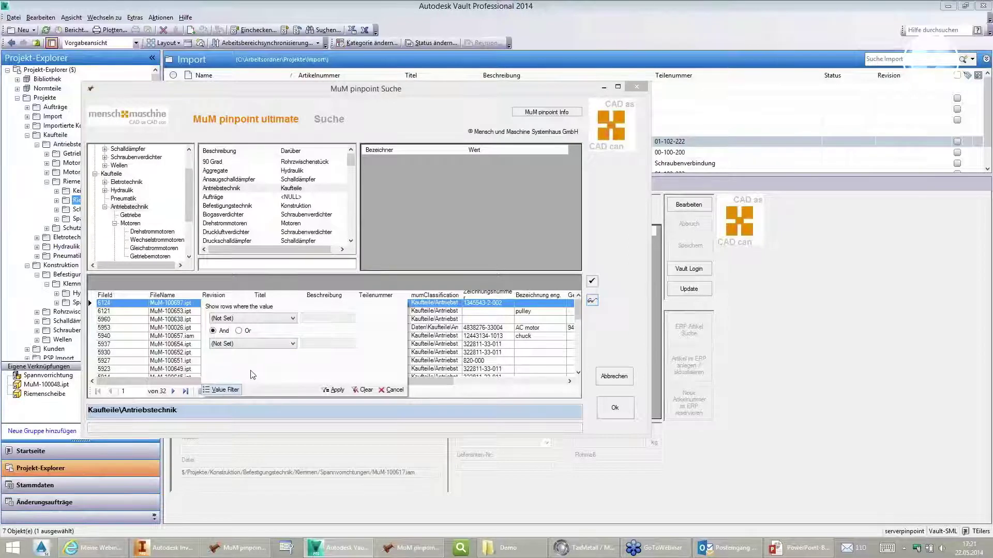
{"action": "left_click", "coordinate": [396, 390]}
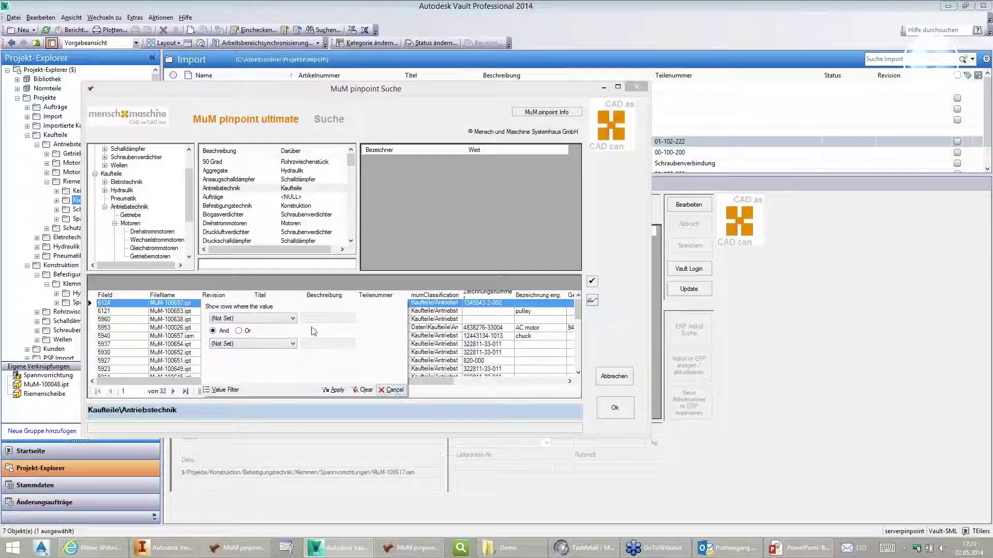
Pick the belt pulley MuM-100654.ipt among the search results and go to its vault folder
{"action": "left_click", "coordinate": [177, 344]}
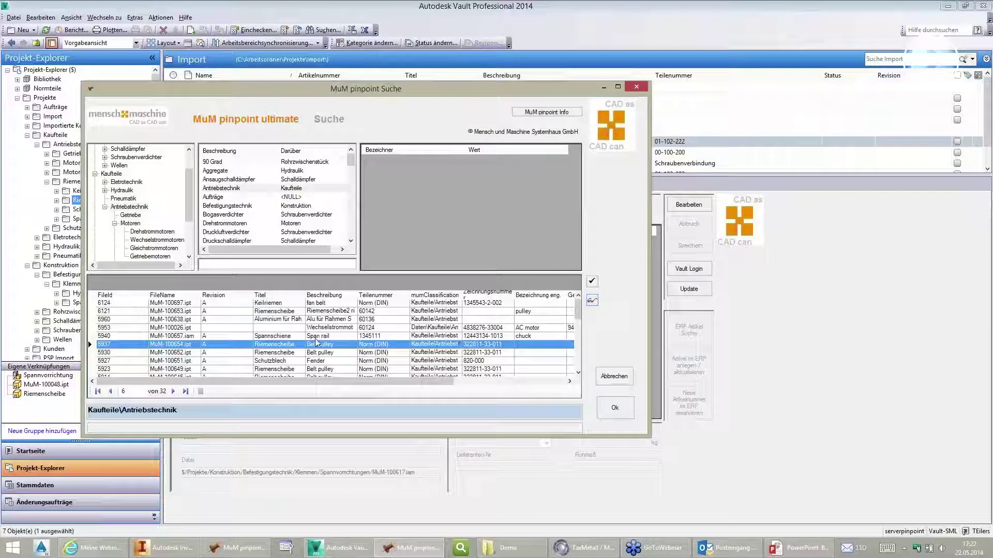
{"action": "left_click", "coordinate": [616, 415]}
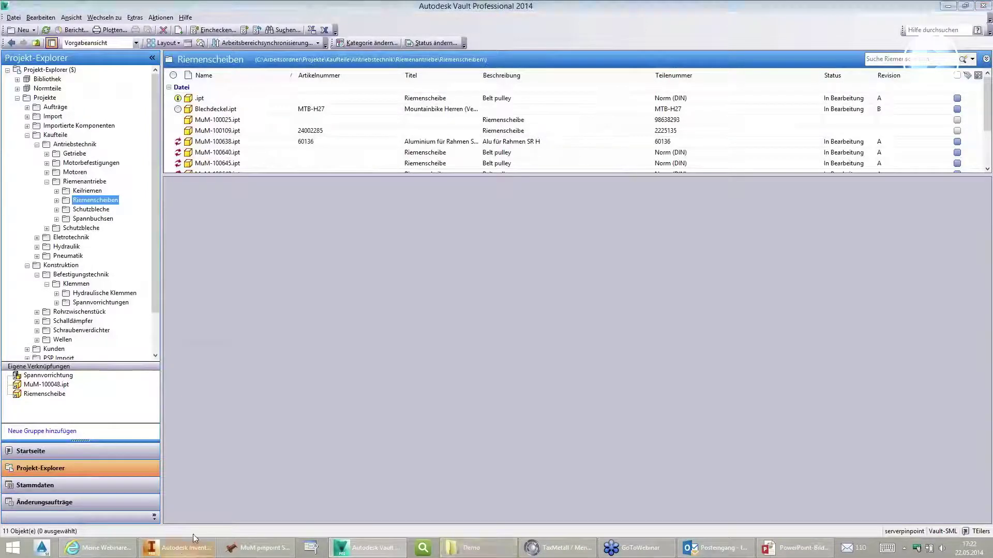
Switch to Inventor and cancel saving MuM-100694.ipt through pinpoint
{"action": "left_click", "coordinate": [178, 547]}
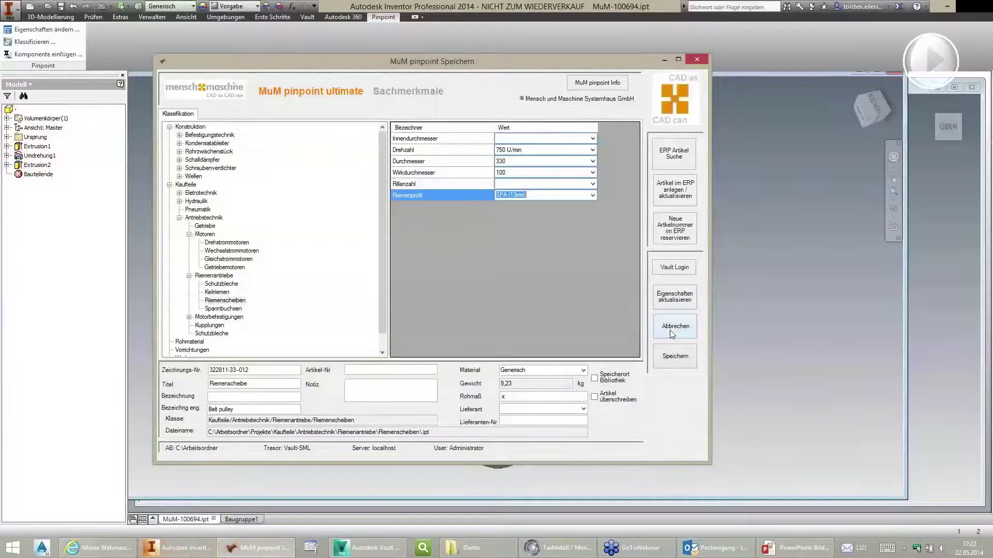
{"action": "left_click", "coordinate": [672, 333]}
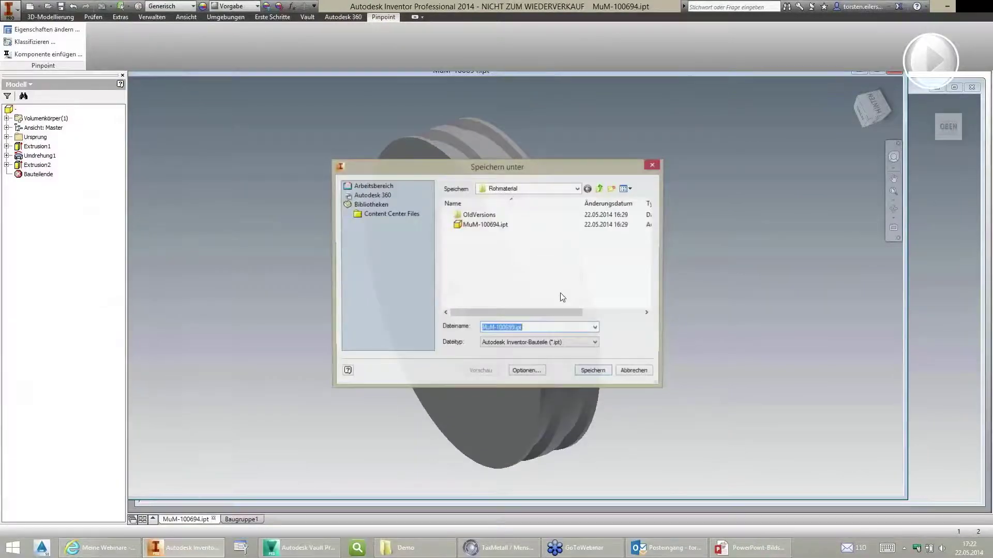
Choose MuM-100652.ipt from the Antriebstechnik class for insertion through pinpoint, but cancel deriving it into the open part
{"action": "left_click", "coordinate": [23, 55]}
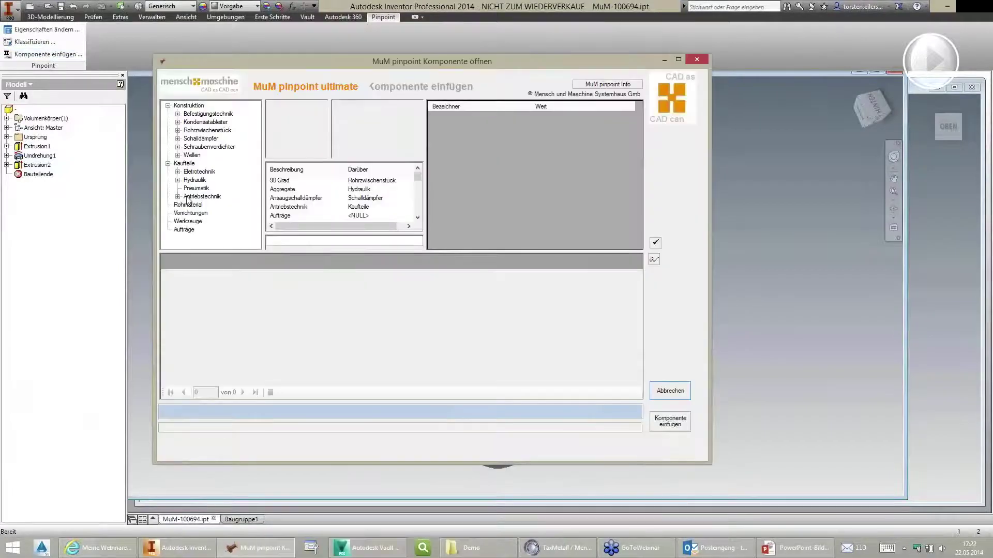
{"action": "left_click", "coordinate": [189, 197]}
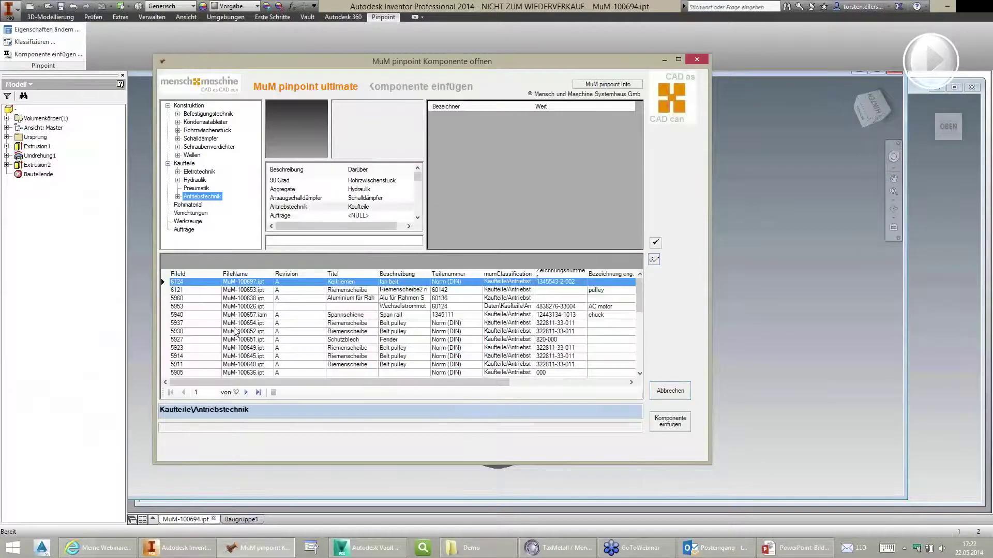
{"action": "left_click", "coordinate": [274, 331]}
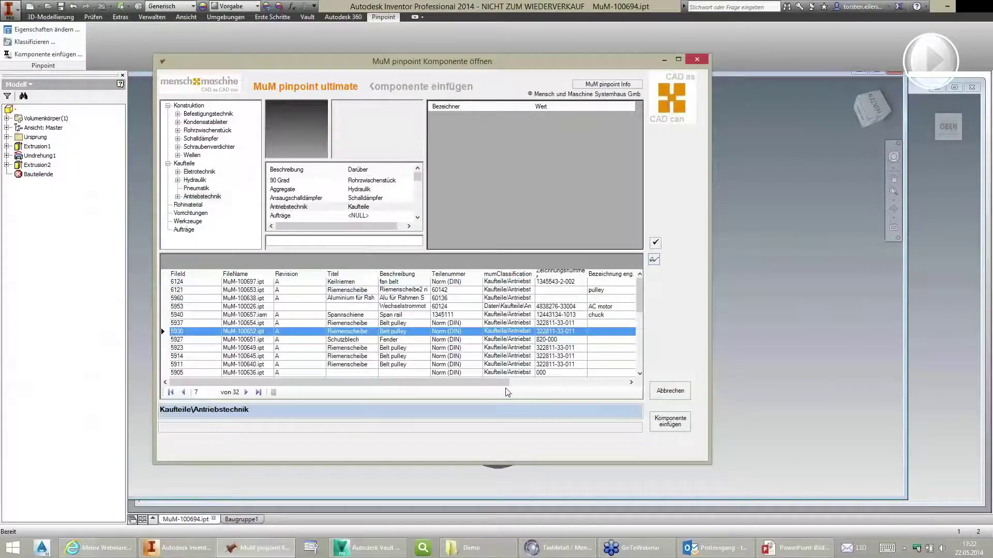
{"action": "left_click", "coordinate": [670, 424]}
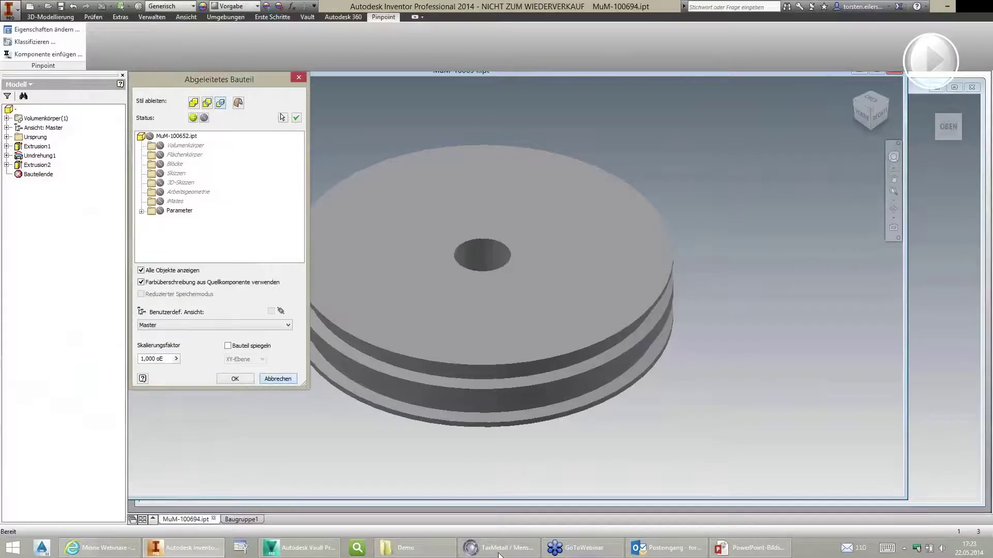
{"action": "key", "text": "Escape"}
Switch to Vault and view the Sachmerkmale of the pulley MuM-100640.ipt, with a brief look back at the Inventor part
{"action": "key", "text": "alt+Tab"}
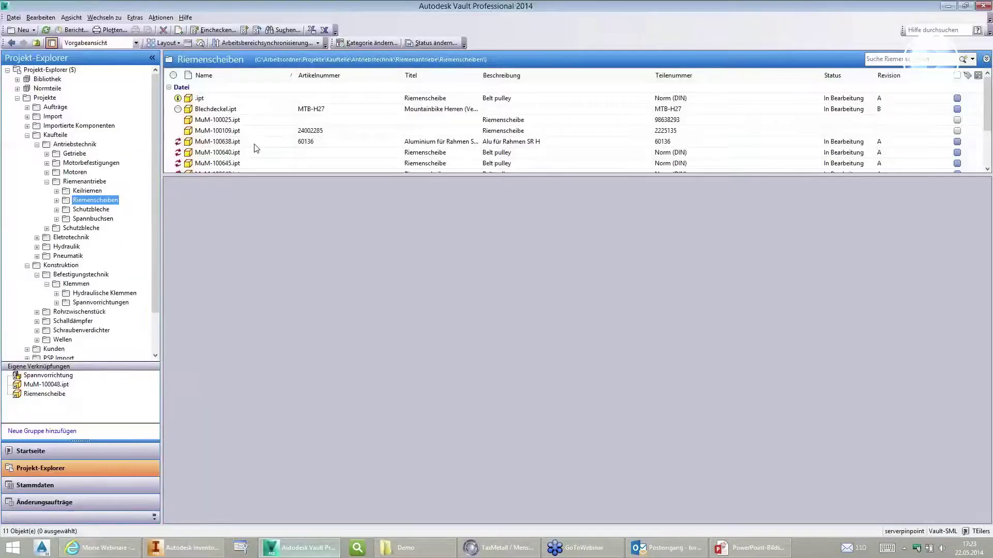
{"action": "left_click", "coordinate": [220, 152]}
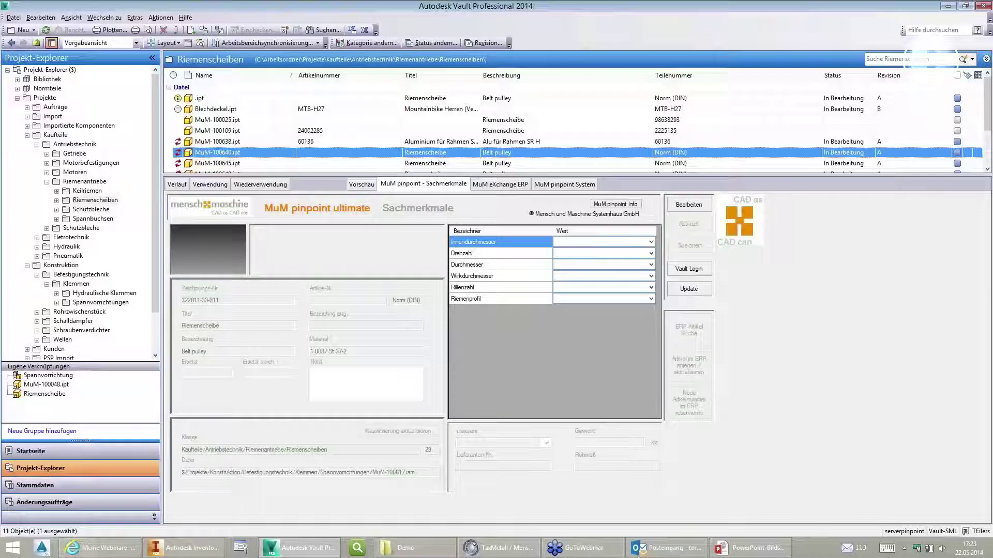
{"action": "left_click", "coordinate": [179, 550]}
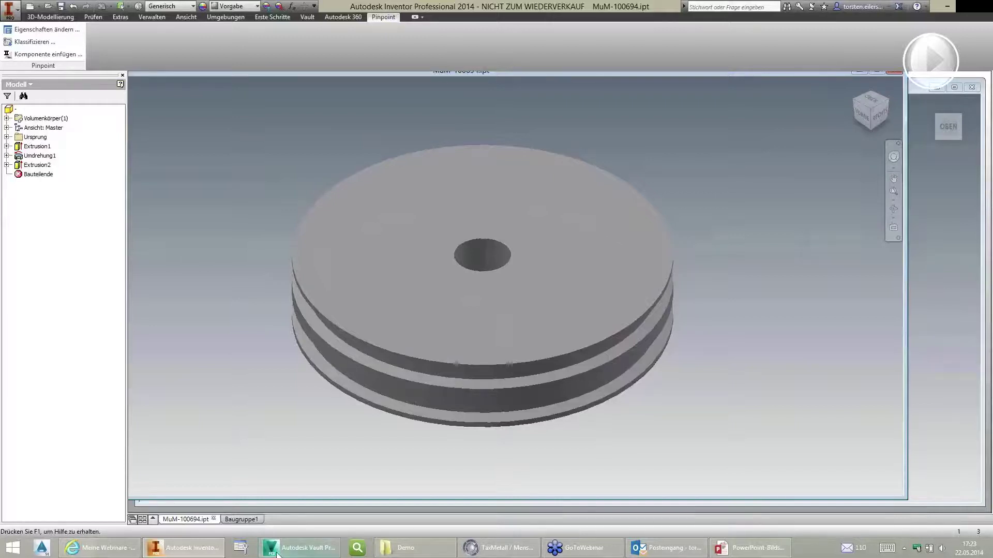
{"action": "mouse_move", "coordinate": [278, 554]}
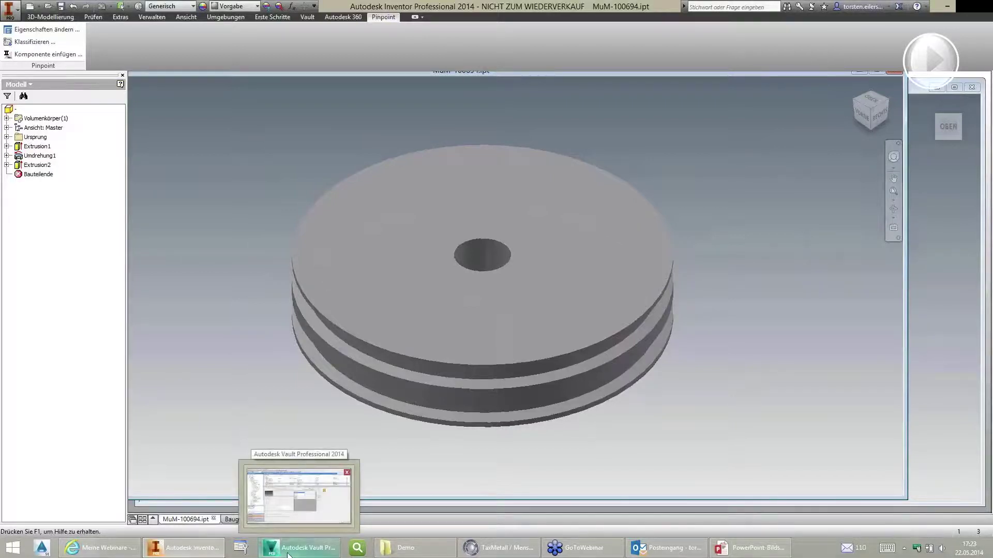
{"action": "left_click", "coordinate": [288, 552]}
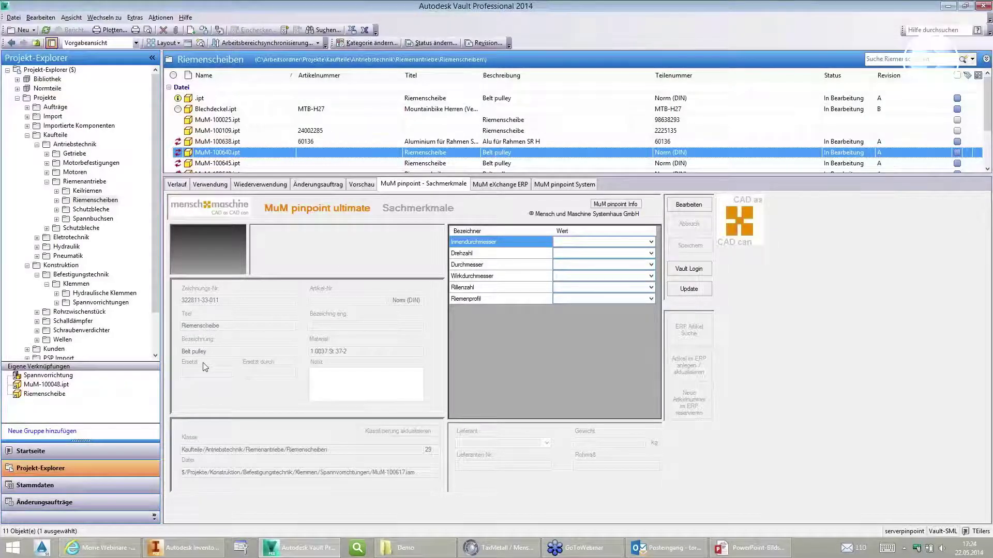
View the Sachmerkmale of the shortcut part MuM-100048.ipt, check the Stammdaten area and return to the motor in the Projekt-Explorer
{"action": "left_click", "coordinate": [45, 387]}
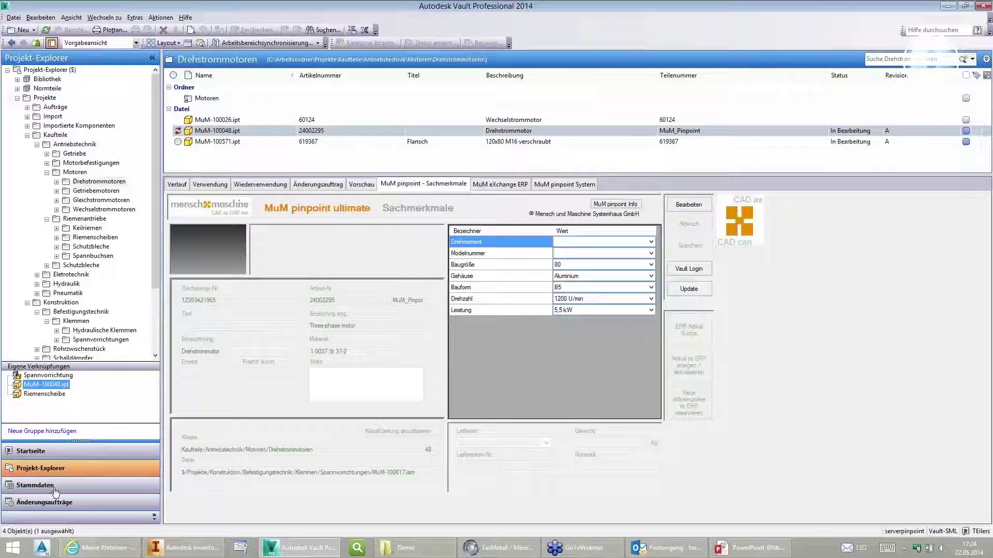
{"action": "left_click", "coordinate": [35, 485]}
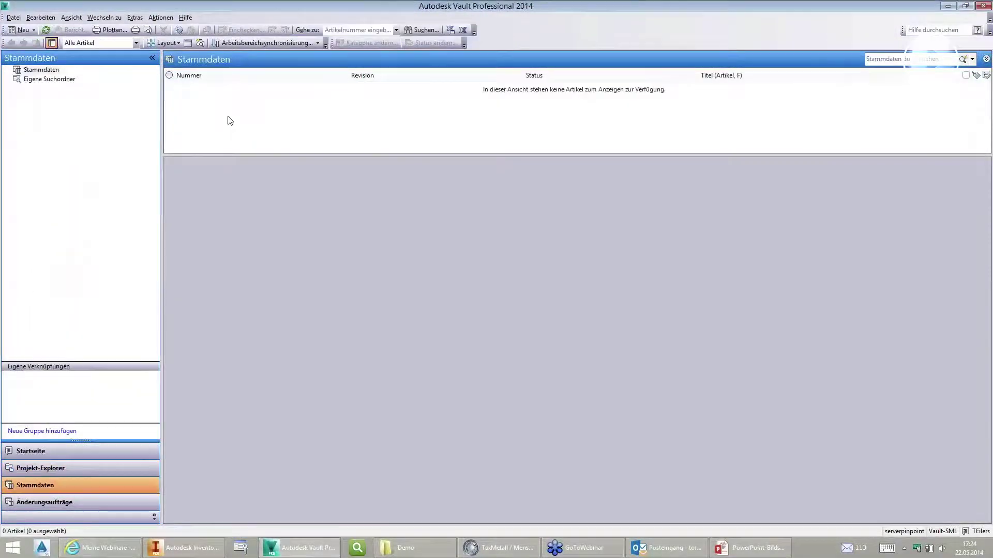
{"action": "left_click", "coordinate": [31, 468]}
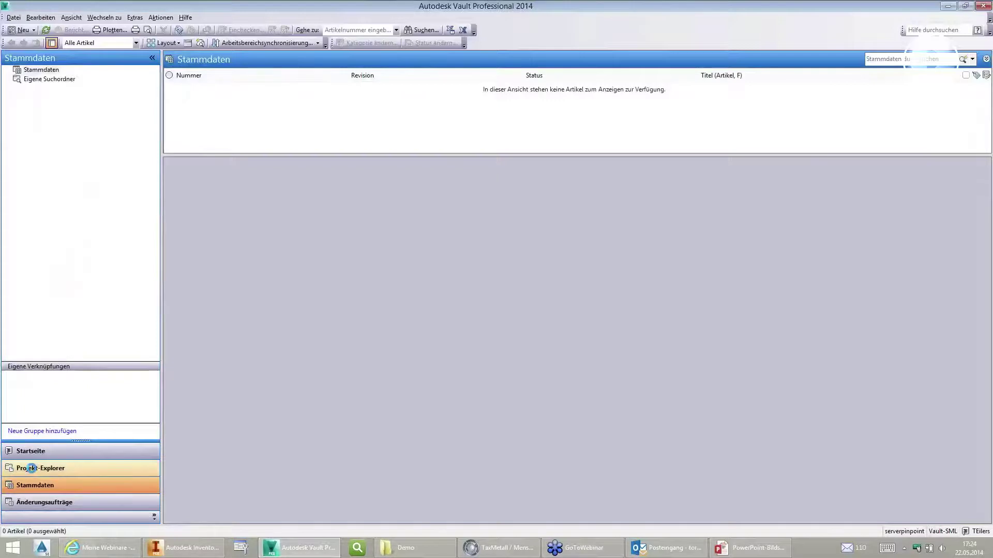
{"action": "left_click", "coordinate": [46, 385]}
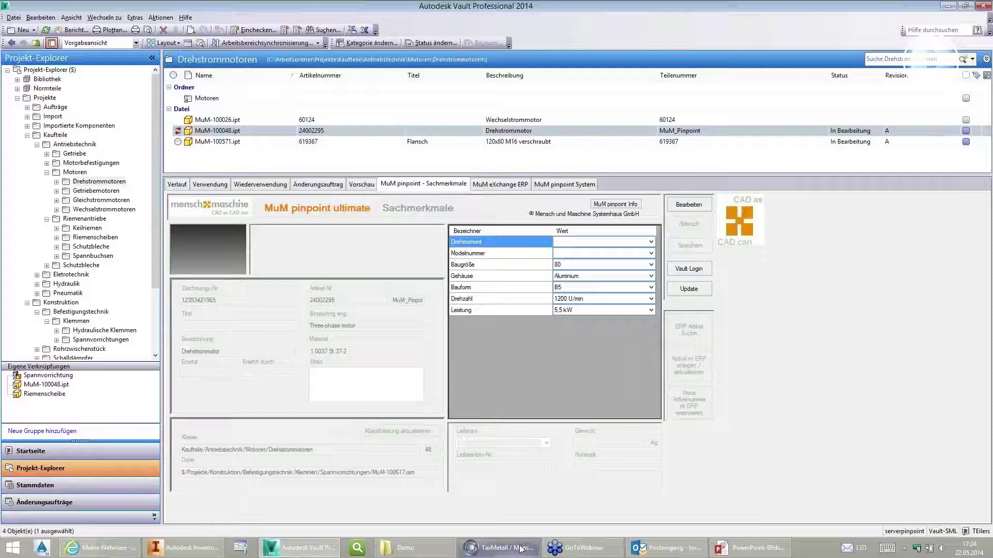
{"action": "mouse_move", "coordinate": [517, 551]}
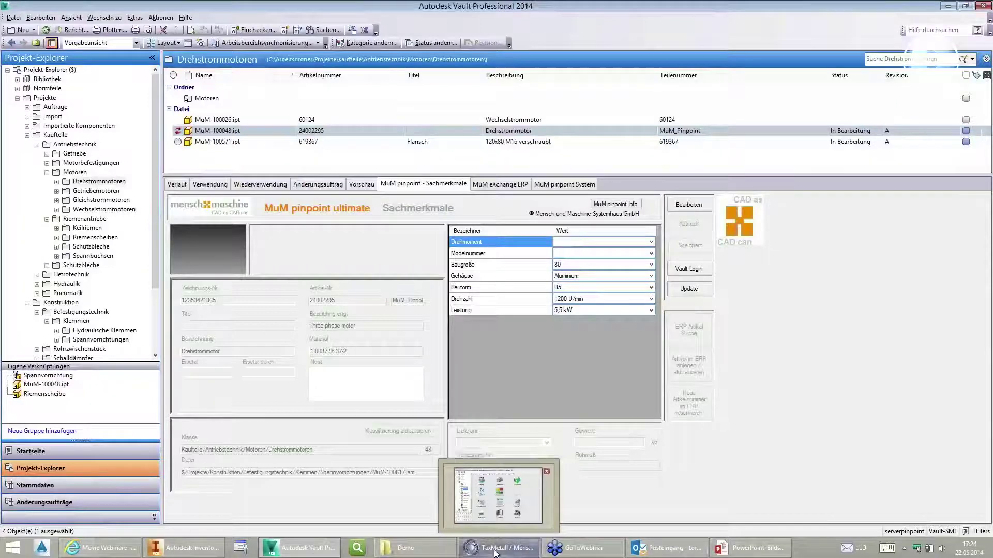
{"action": "left_click", "coordinate": [274, 331]}
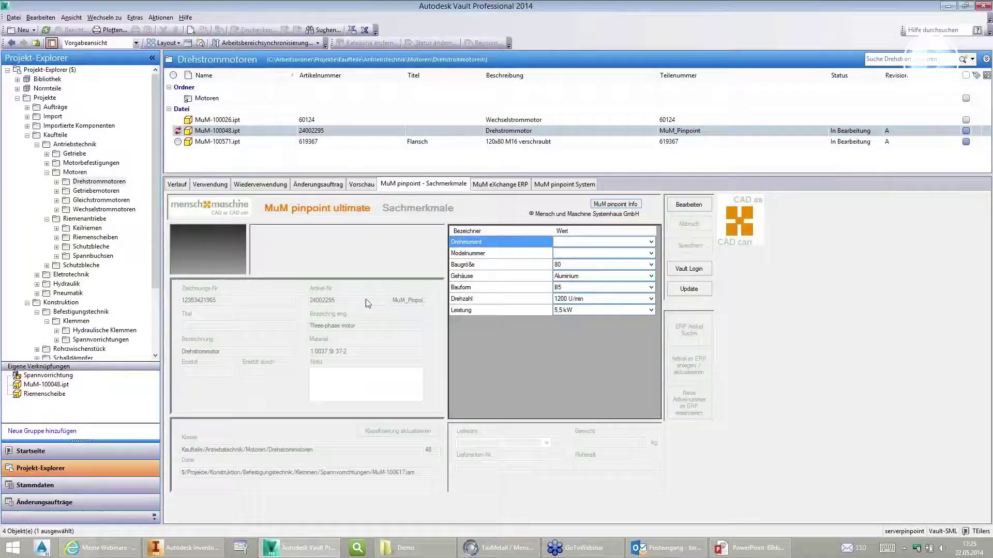
Start editing the Sachmerkmale of MuM-100048.ipt and filter the ERP article list by the title "riem"
{"action": "left_click", "coordinate": [685, 206]}
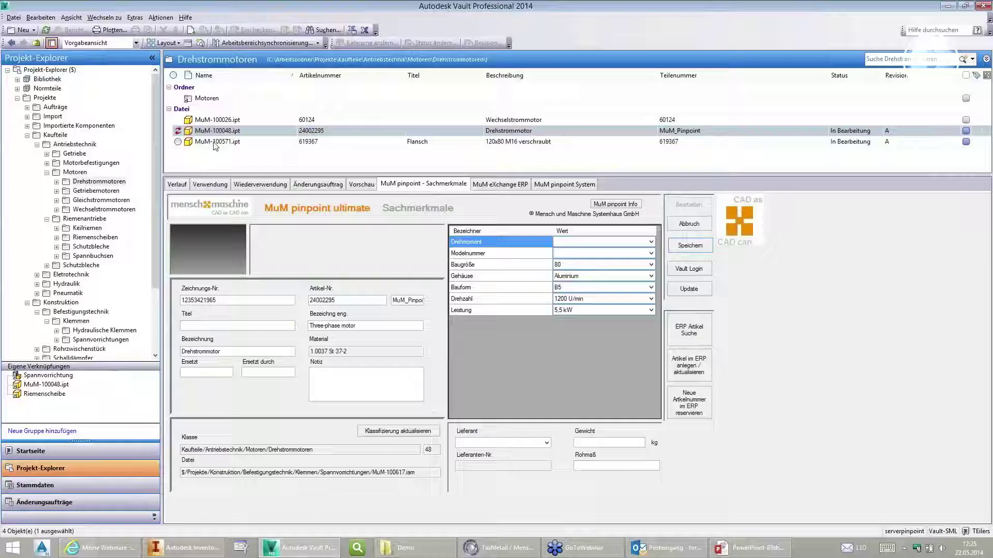
{"action": "left_click", "coordinate": [687, 334]}
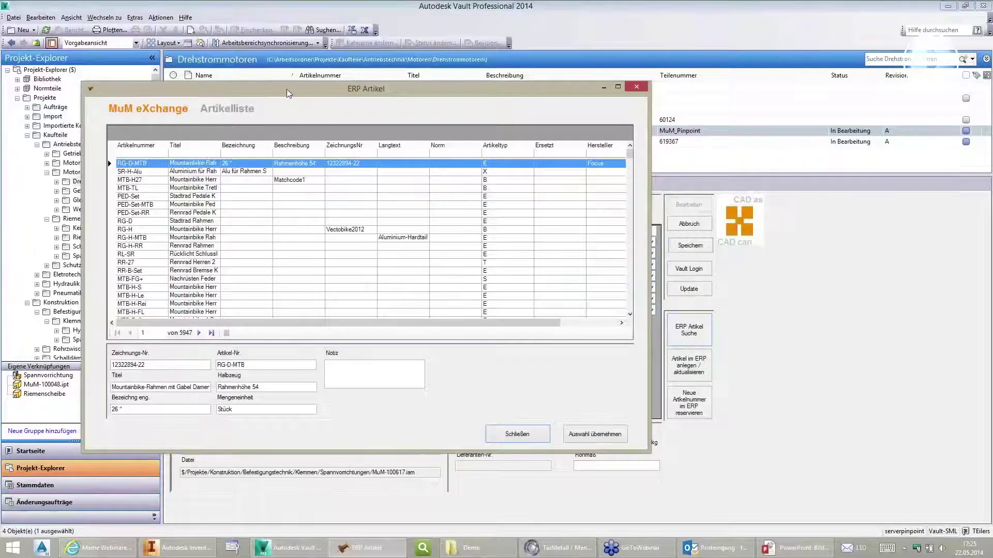
{"action": "left_click_drag", "start_coordinate": [388, 120], "coordinate": [485, 128]}
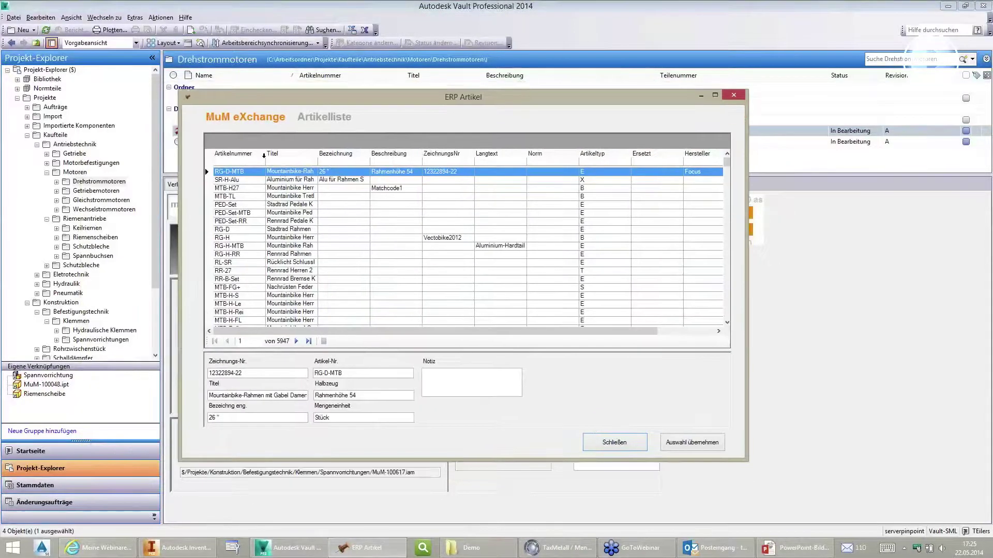
{"action": "left_click", "coordinate": [249, 163]}
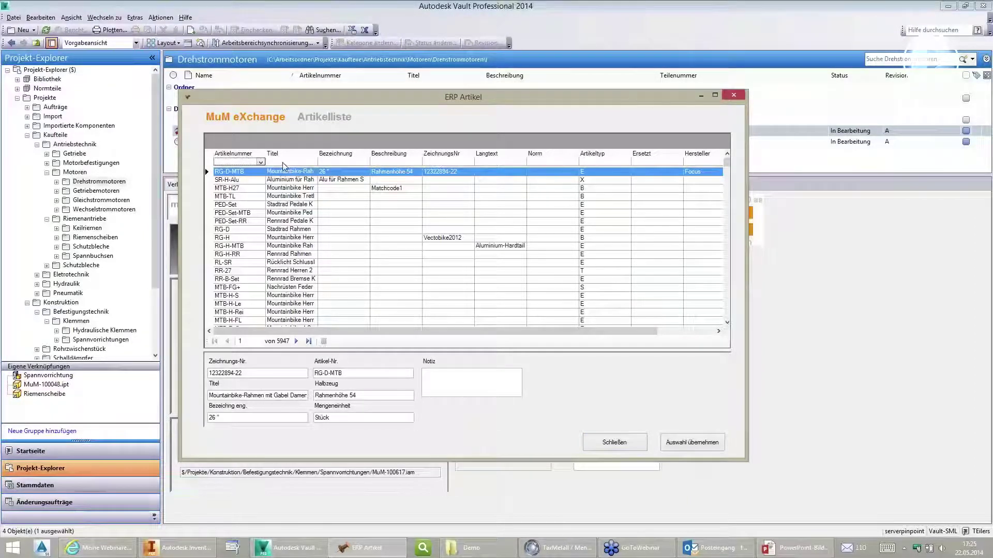
{"action": "left_click", "coordinate": [282, 163]}
{"action": "type", "text": "riem"}
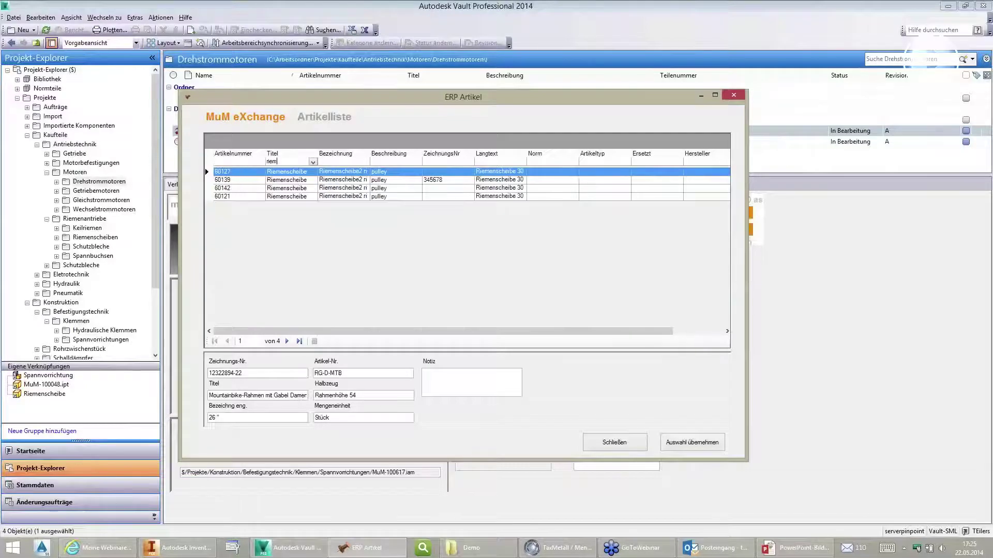
Apply the data of ERP article 60139 to MuM-100048.ipt and save the part's properties
{"action": "left_click_drag", "start_coordinate": [463, 97], "coordinate": [476, 58]}
{"action": "left_click", "coordinate": [315, 149]}
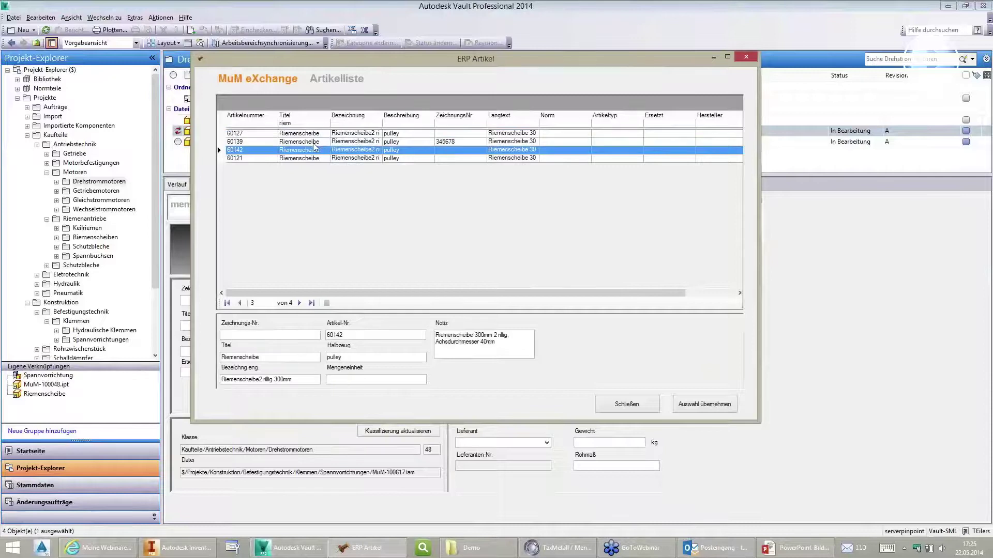
{"action": "left_click", "coordinate": [313, 141]}
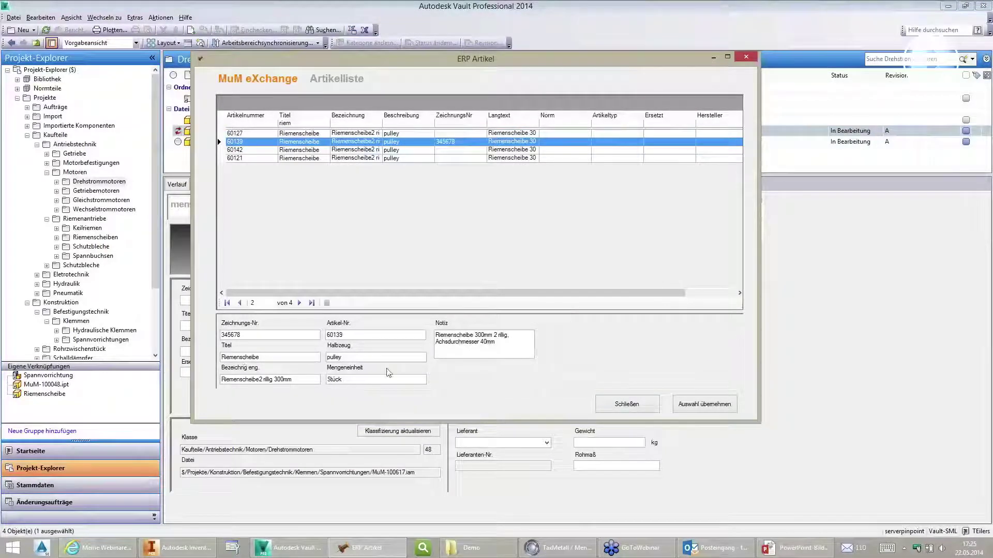
{"action": "left_click", "coordinate": [695, 406]}
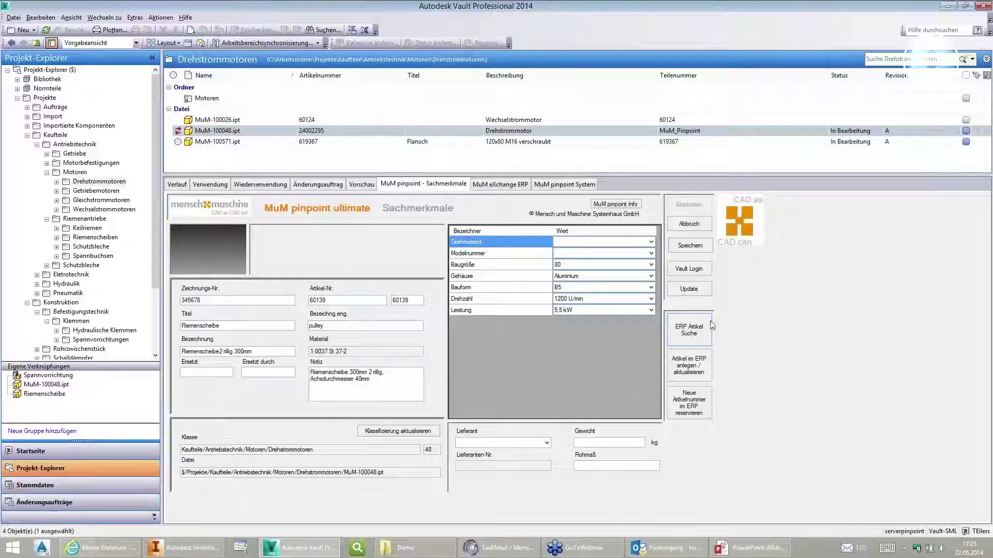
{"action": "left_click", "coordinate": [690, 246]}
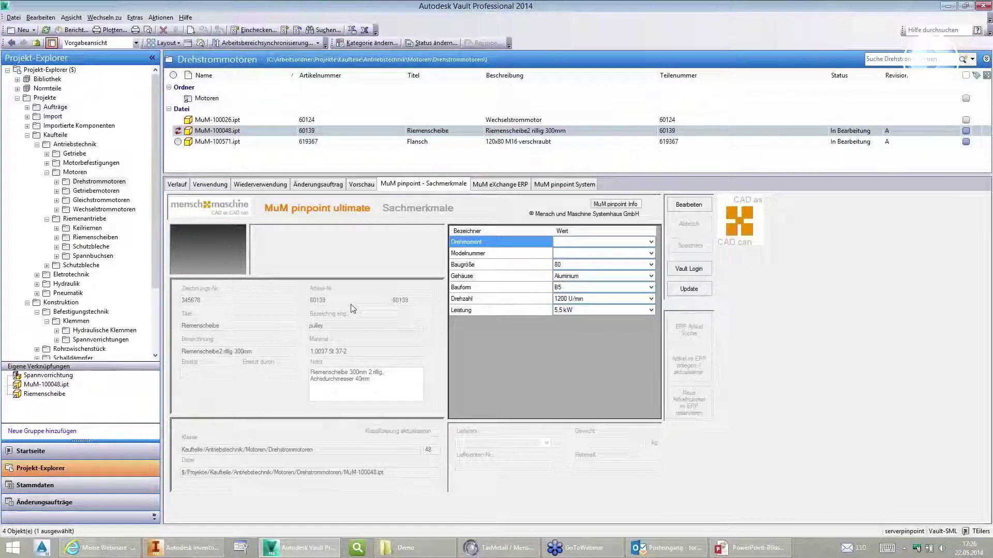
Replace the Artikel-Nr. of MuM-100048.ipt with a newly reserved ERP number and create that article in the ERP system
{"action": "left_click", "coordinate": [54, 385]}
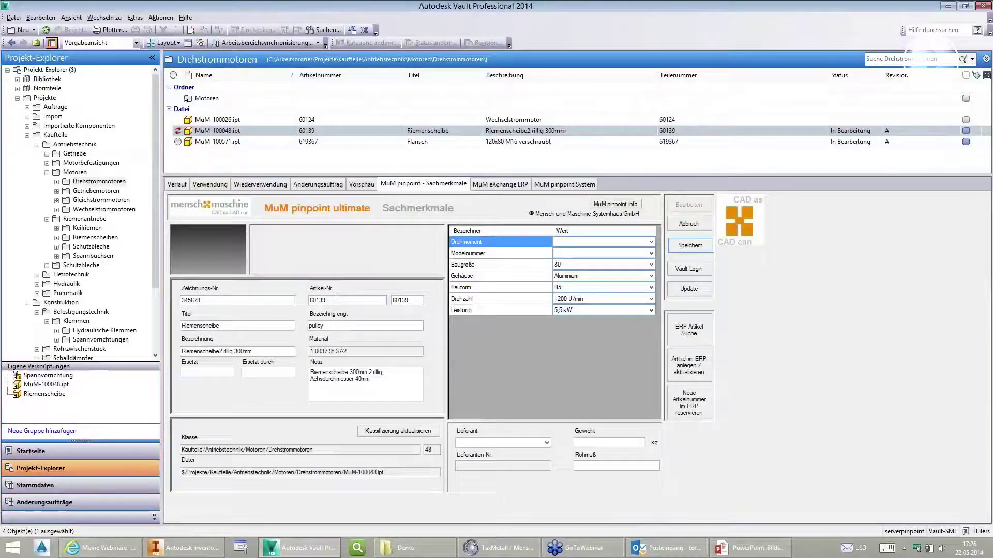
{"action": "double_click", "coordinate": [336, 299]}
{"action": "key", "text": "Delete"}
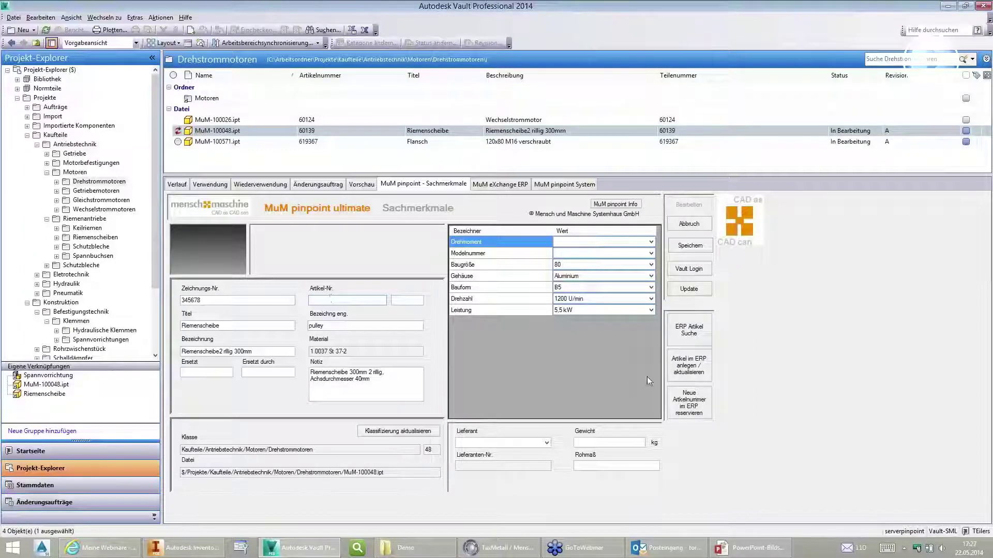
{"action": "left_click", "coordinate": [684, 404]}
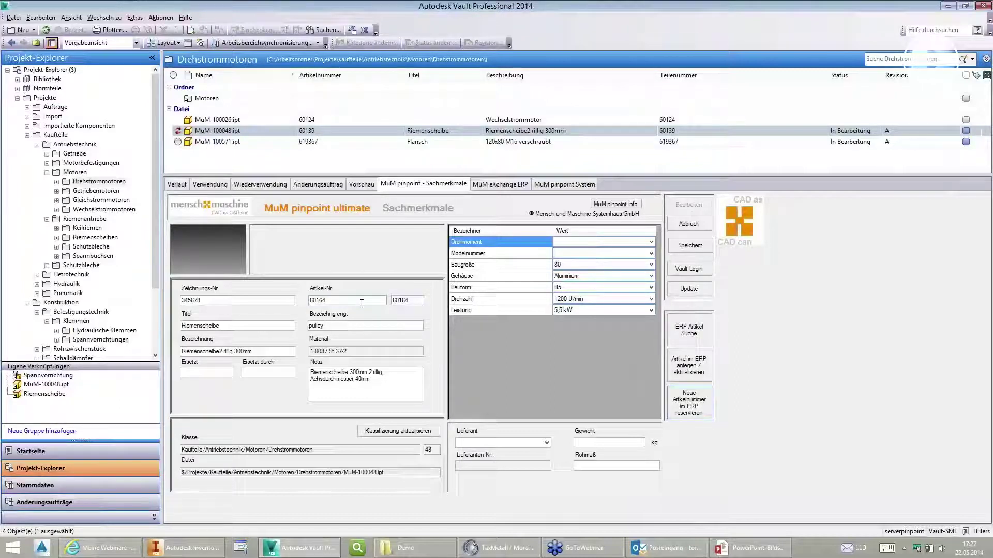
{"action": "left_click", "coordinate": [685, 367]}
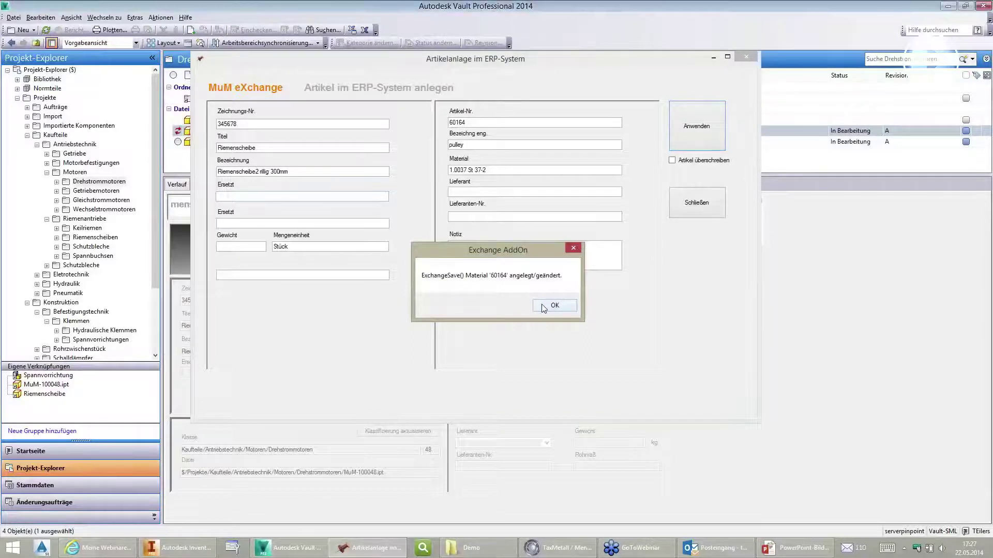
{"action": "left_click", "coordinate": [541, 306]}
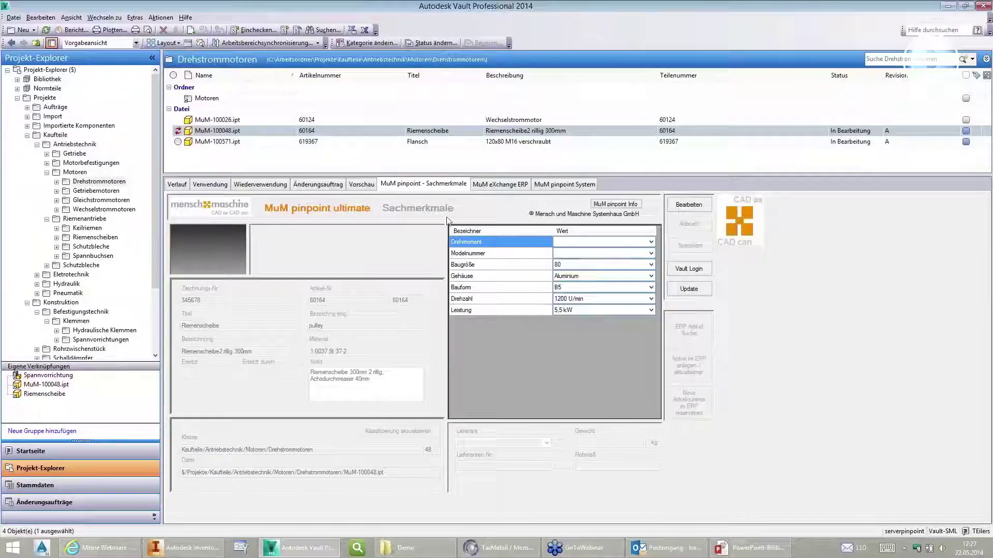
Send article 60164 to the ERP system again, with Artikel überschreiben enabled to update the existing record
{"action": "left_click", "coordinate": [697, 209]}
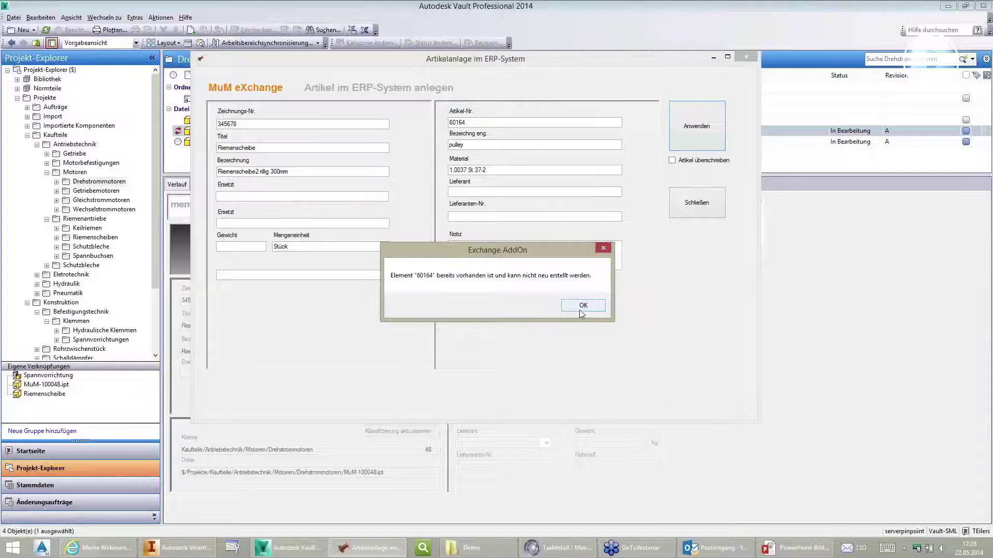
{"action": "left_click", "coordinate": [578, 308]}
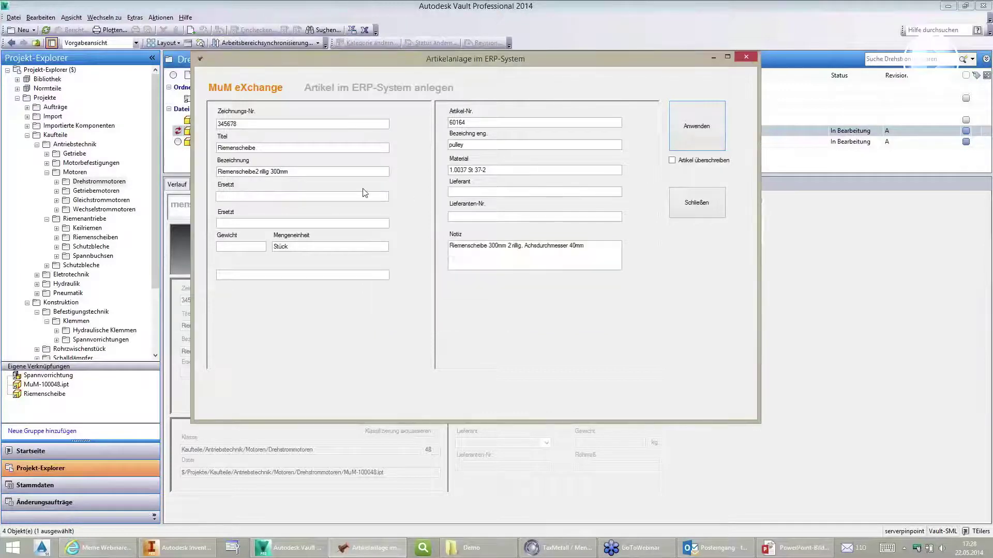
{"action": "left_click", "coordinate": [300, 172]}
{"action": "key", "text": "shift+Home"}
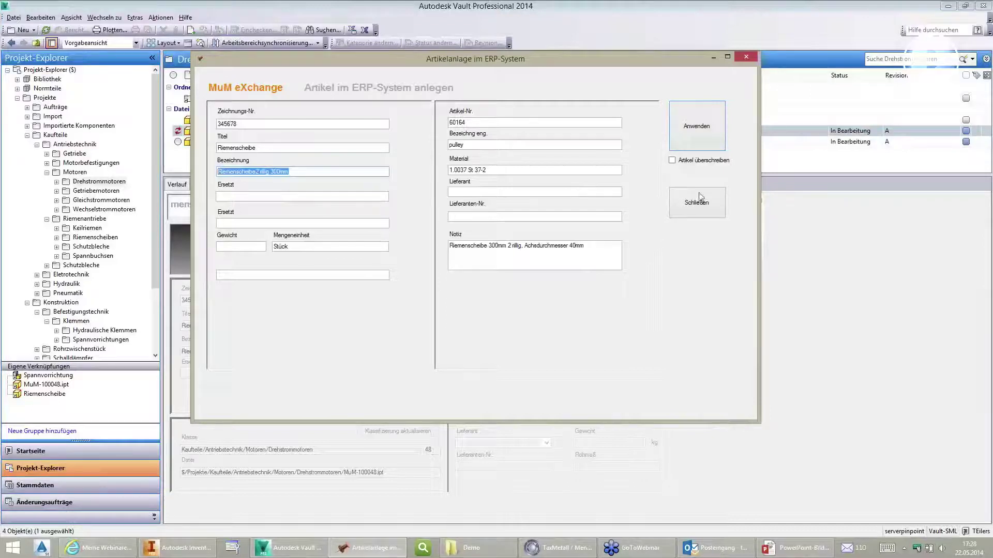
{"action": "left_click", "coordinate": [672, 160]}
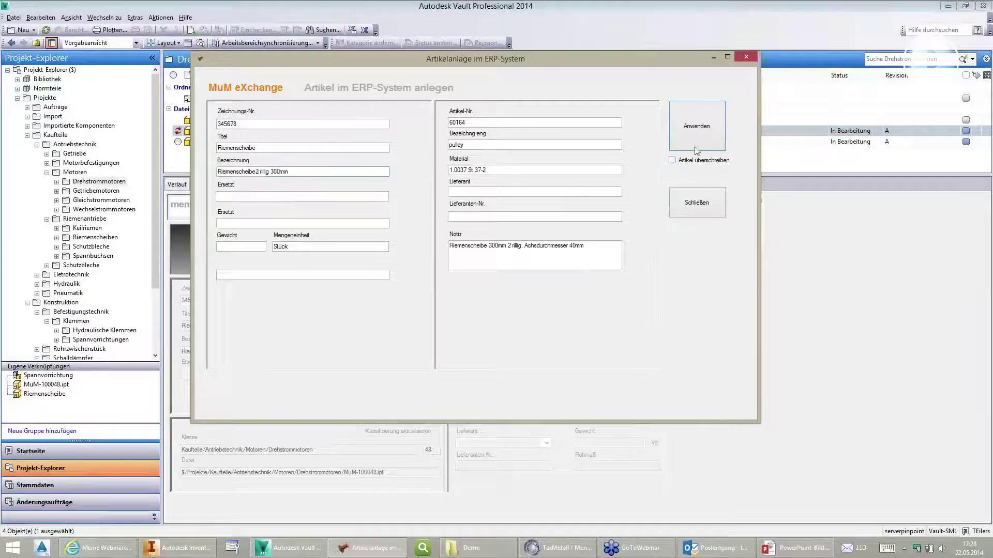
{"action": "left_click", "coordinate": [696, 138]}
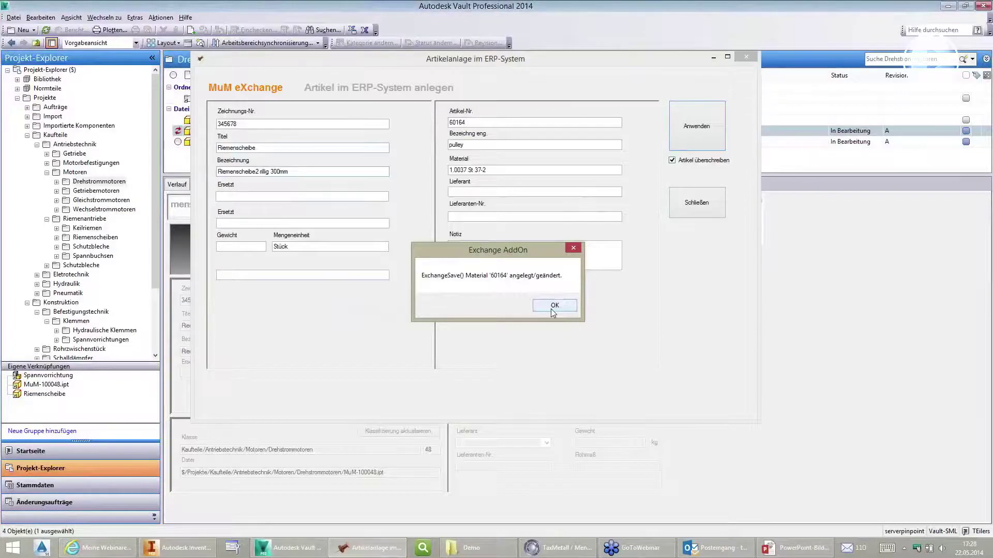
{"action": "left_click", "coordinate": [552, 308]}
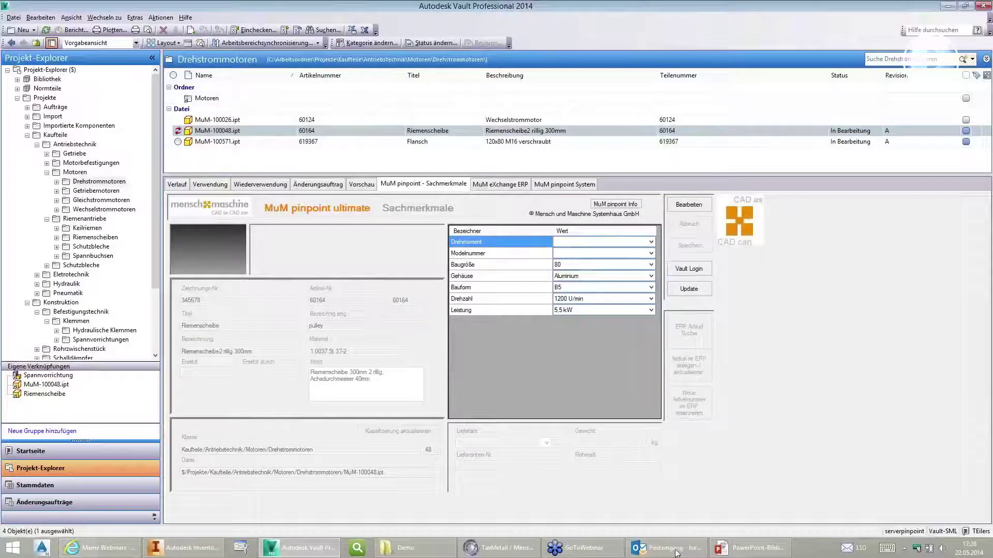
Switch to TaxMetall, look up article 60164 in the Artikelstamm and close the record
{"action": "left_click", "coordinate": [465, 550]}
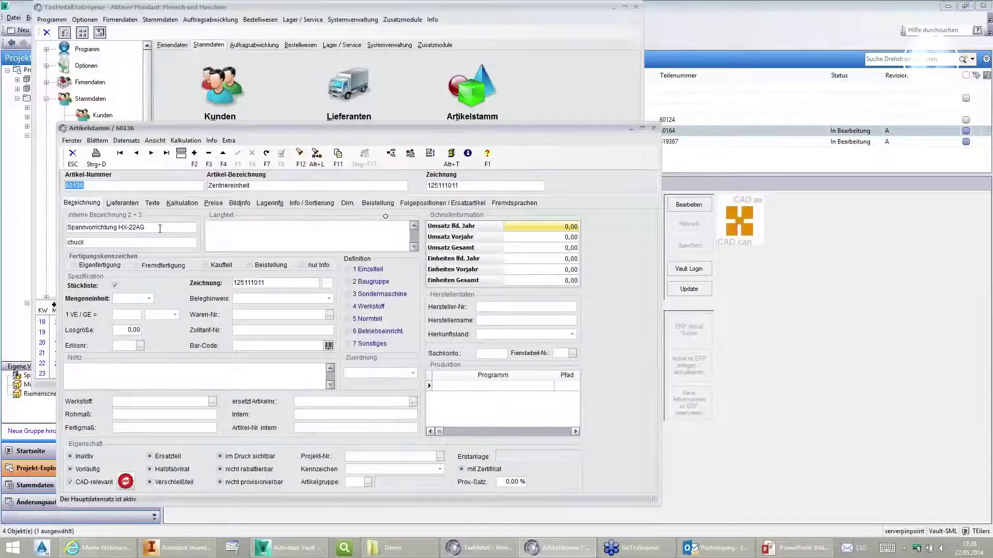
{"action": "left_click", "coordinate": [159, 229]}
{"action": "key", "text": "shift+Tab"}
{"action": "type", "text": "60164"}
{"action": "key", "text": "Tab"}
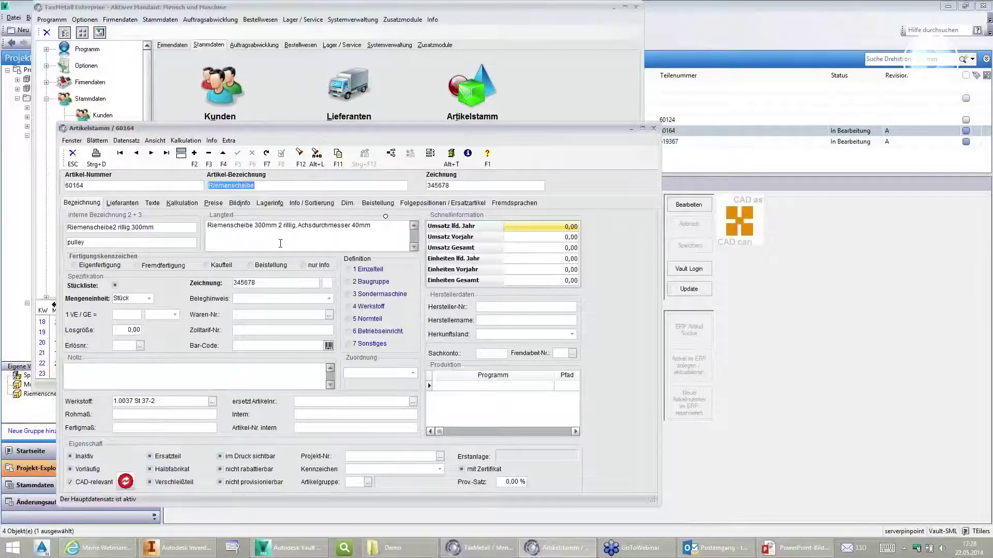
{"action": "left_click", "coordinate": [654, 129]}
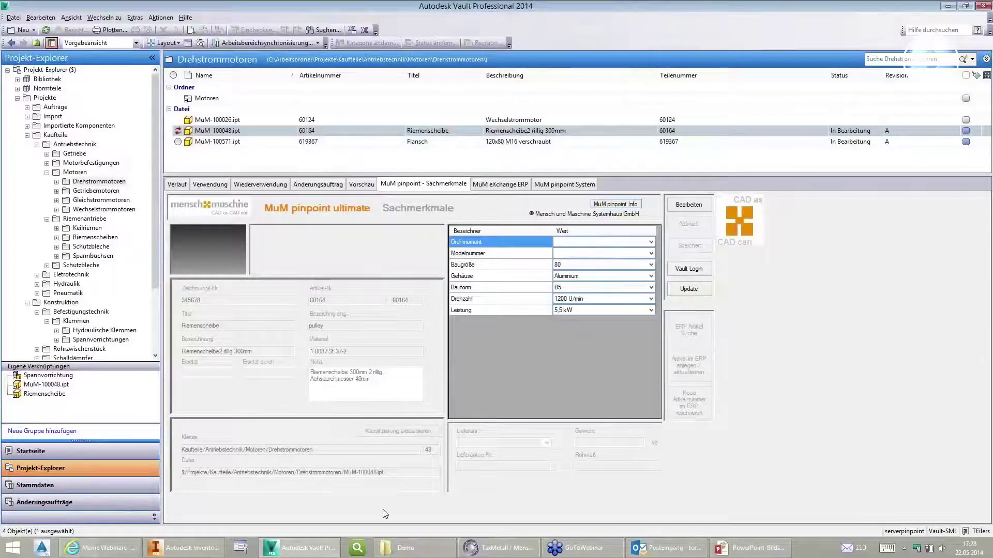
Go to the Spannvorrichtung assembly in Vault and examine the article numbers of MuM-100617.iam and its components in the usage structure
{"action": "left_click", "coordinate": [32, 383]}
{"action": "left_click", "coordinate": [41, 375]}
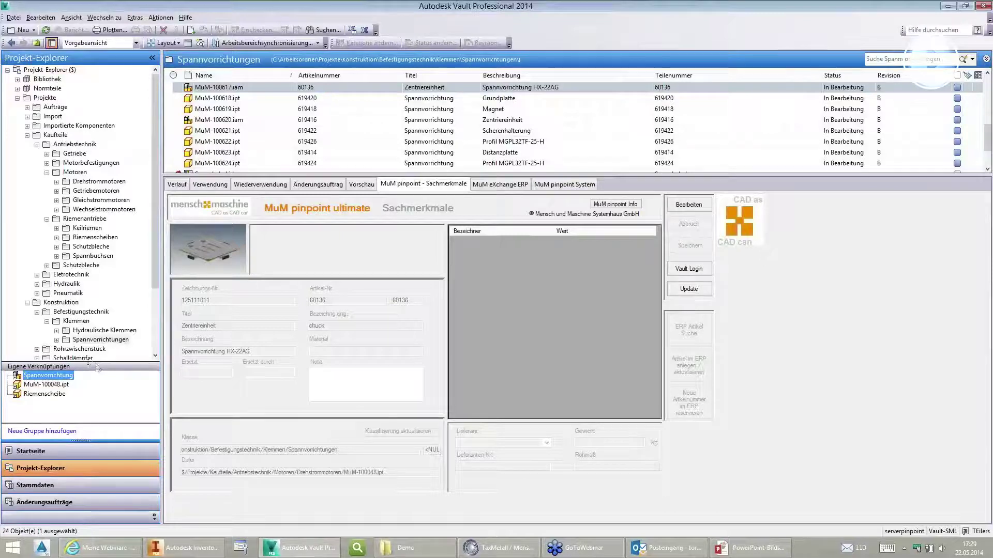
{"action": "left_click", "coordinate": [211, 185]}
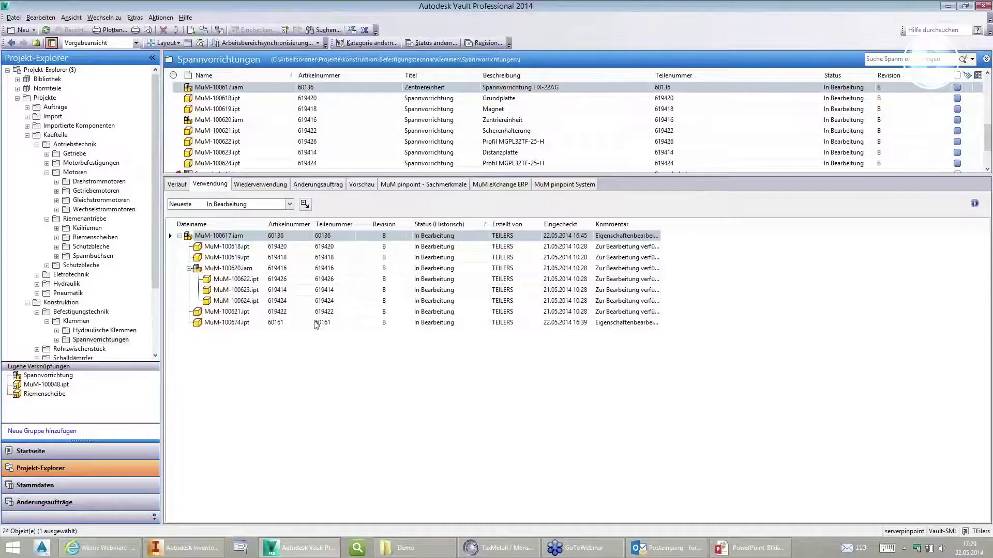
{"action": "left_click", "coordinate": [296, 323]}
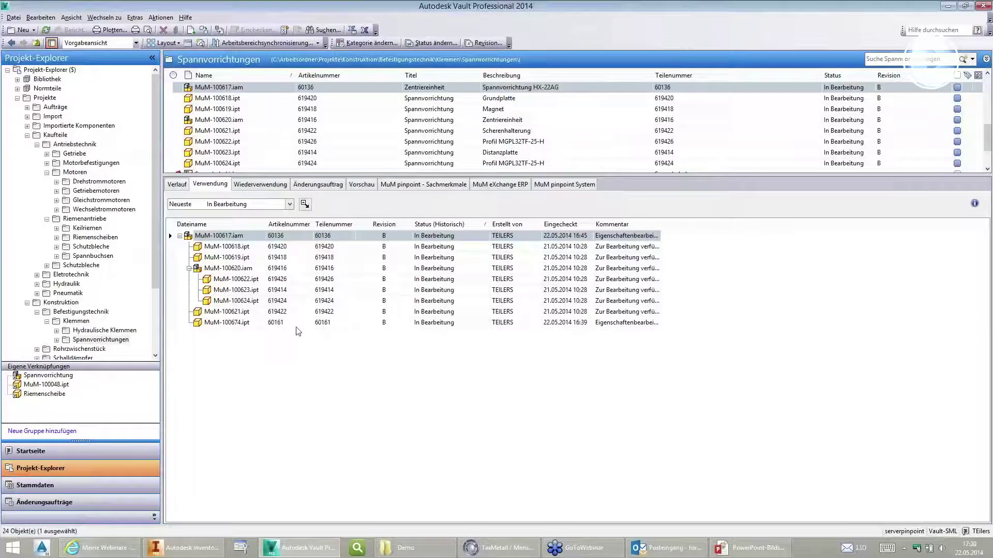
{"action": "left_click", "coordinate": [295, 300]}
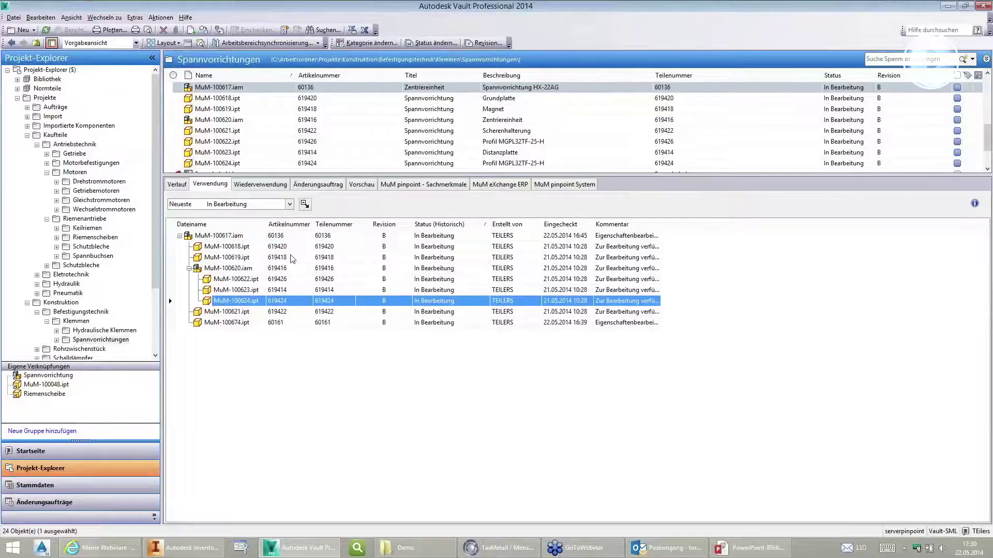
{"action": "left_click", "coordinate": [293, 268]}
{"action": "left_click", "coordinate": [290, 247]}
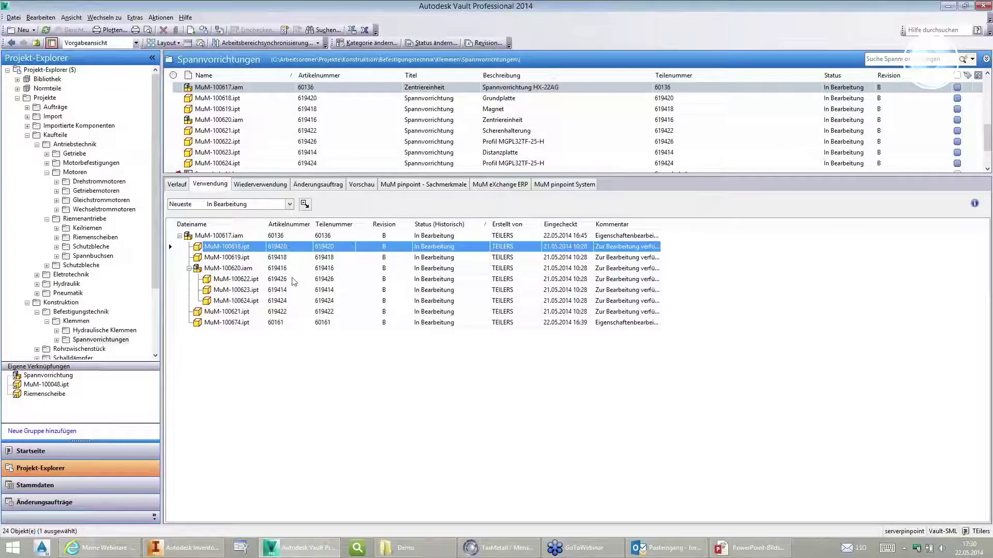
{"action": "left_click", "coordinate": [290, 268]}
{"action": "left_click", "coordinate": [289, 322]}
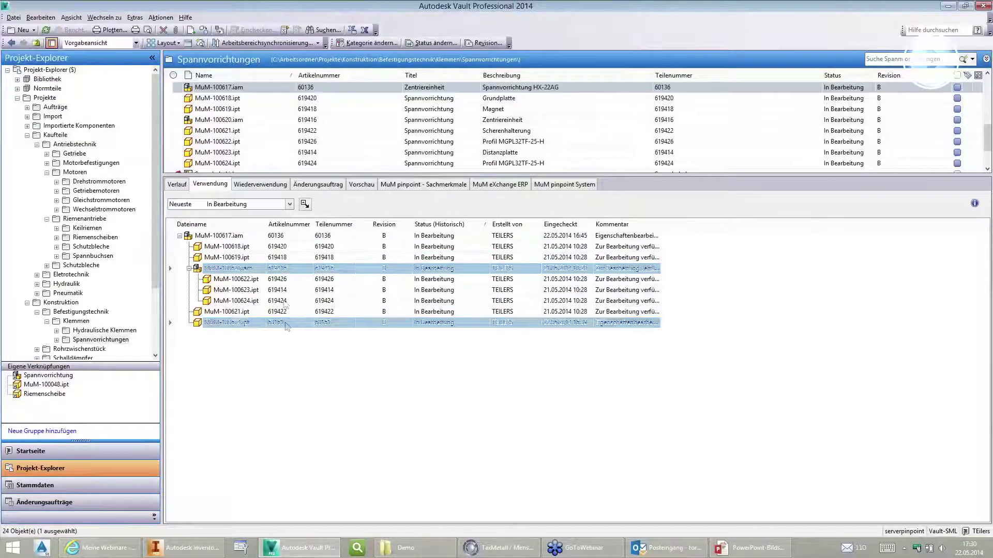
{"action": "left_click", "coordinate": [287, 300]}
{"action": "left_click", "coordinate": [284, 289]}
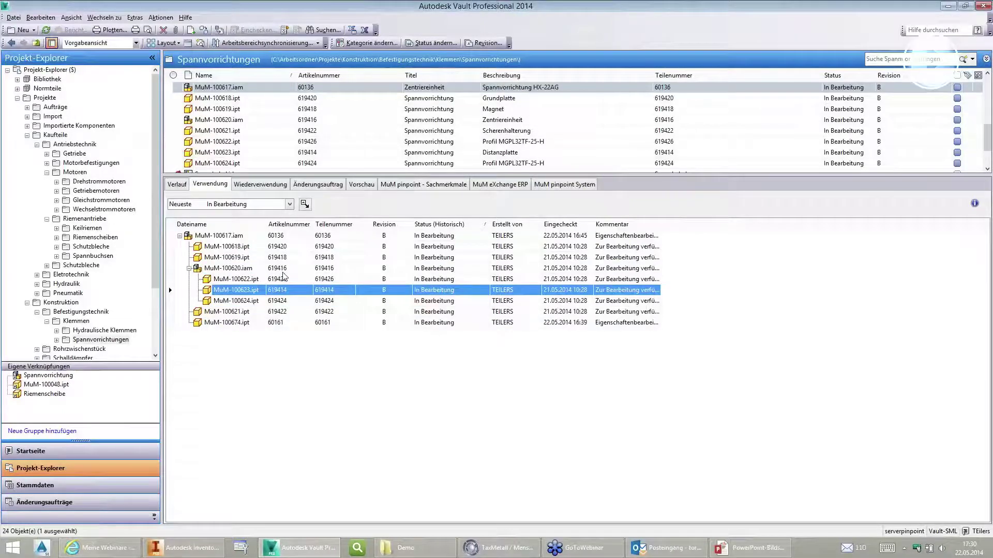
{"action": "left_click", "coordinate": [286, 279]}
{"action": "left_click", "coordinate": [284, 257]}
{"action": "left_click", "coordinate": [282, 242]}
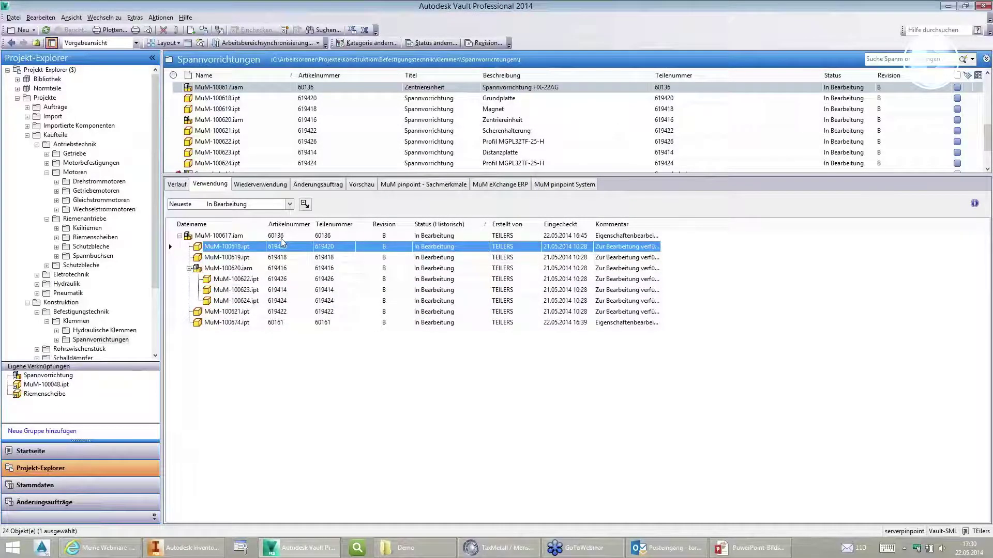
{"action": "key", "text": "Up"}
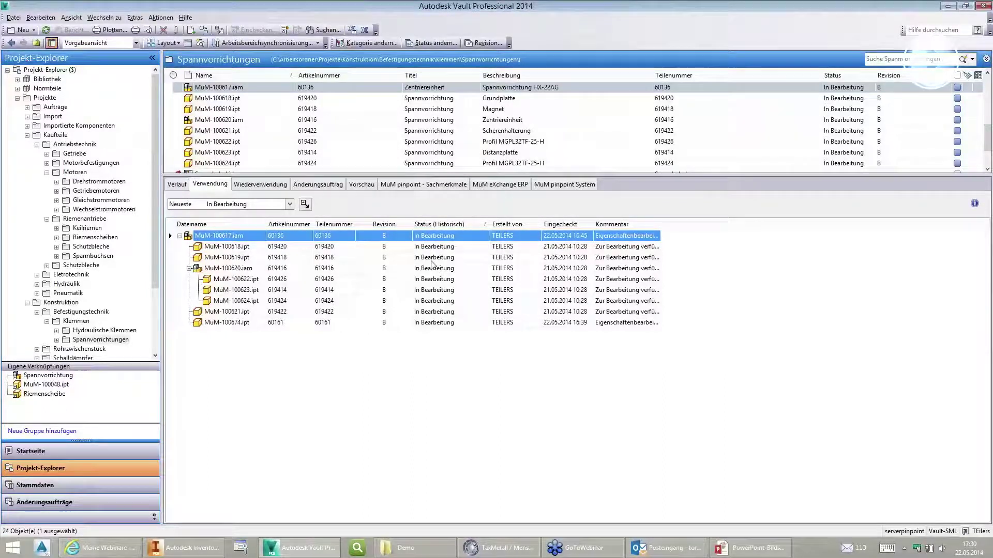
Transfer the Stückliste of MuM-100617.iam to the ERP, first without and again with Stückliste überschreiben
{"action": "left_click", "coordinate": [480, 186]}
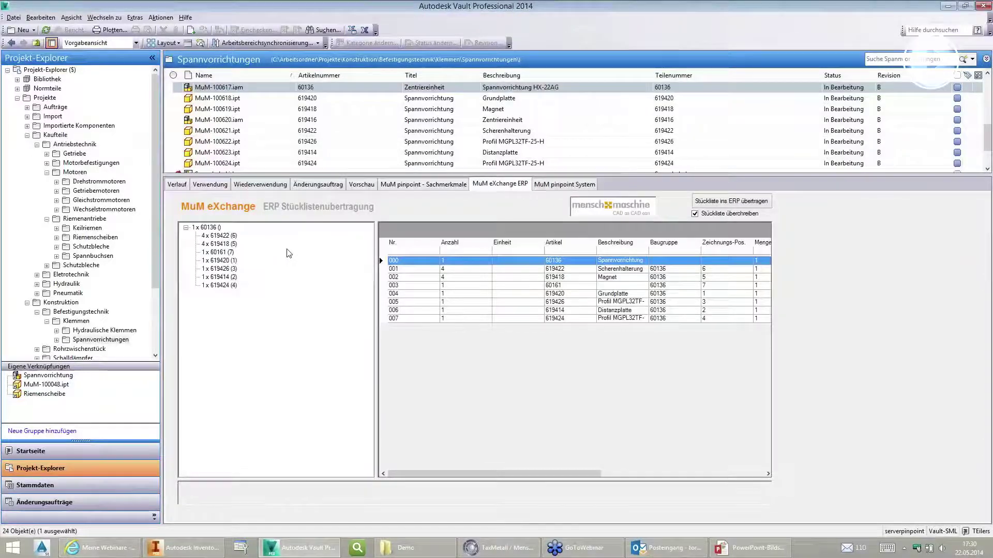
{"action": "left_click", "coordinate": [717, 210]}
{"action": "left_click", "coordinate": [718, 203]}
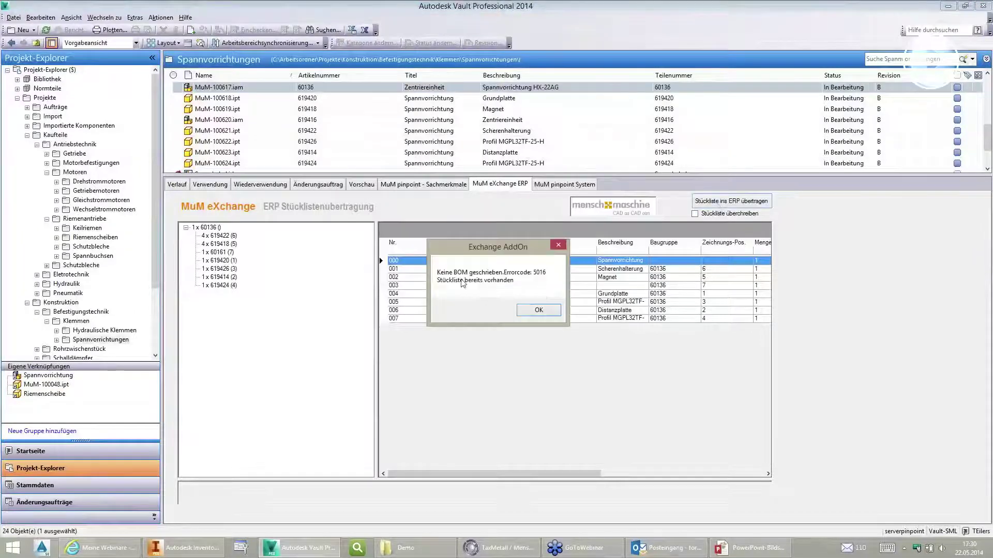
{"action": "left_click", "coordinate": [541, 312]}
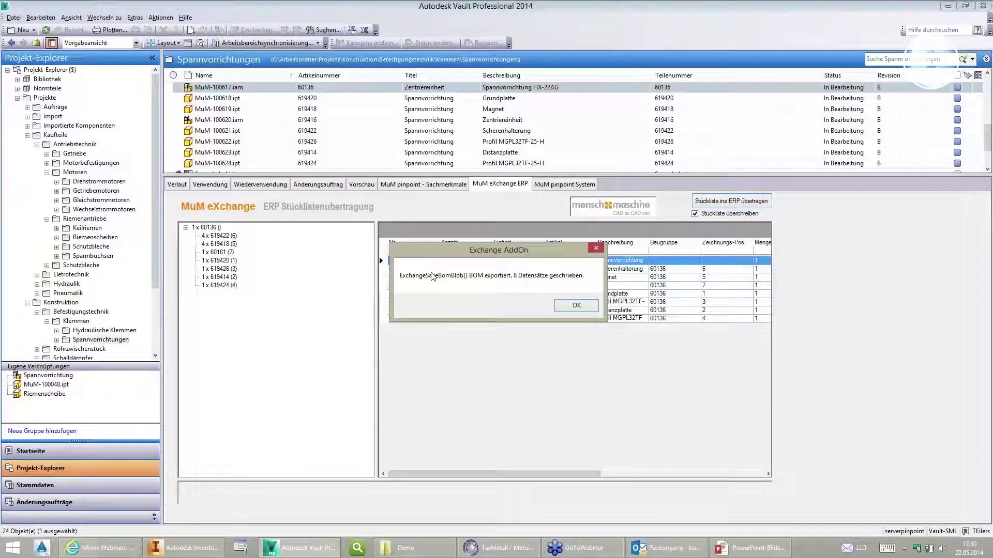
Switch to TaxMetall, look up the Stückliste of article 60136, examine its positions and close TaxMetall again
{"action": "left_click", "coordinate": [576, 307]}
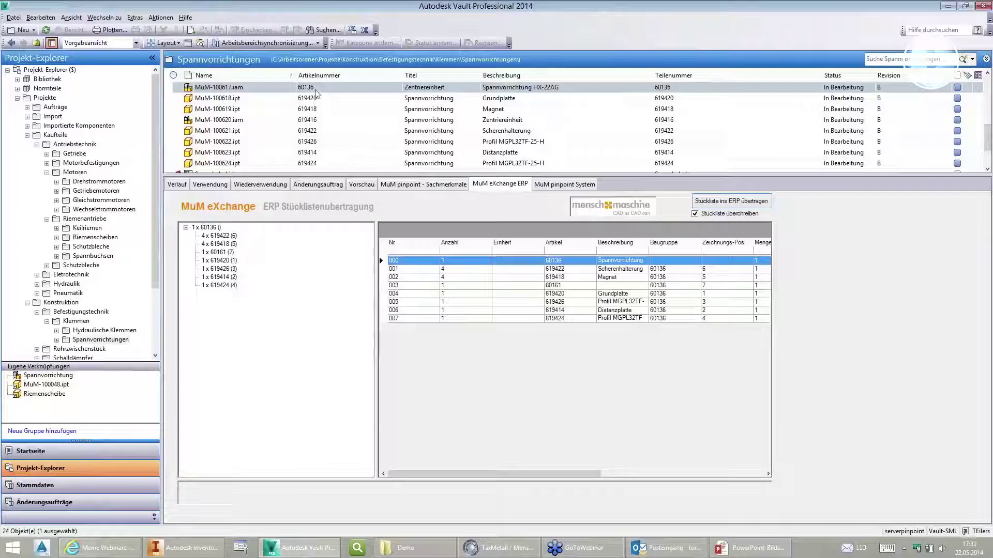
{"action": "left_click", "coordinate": [503, 552]}
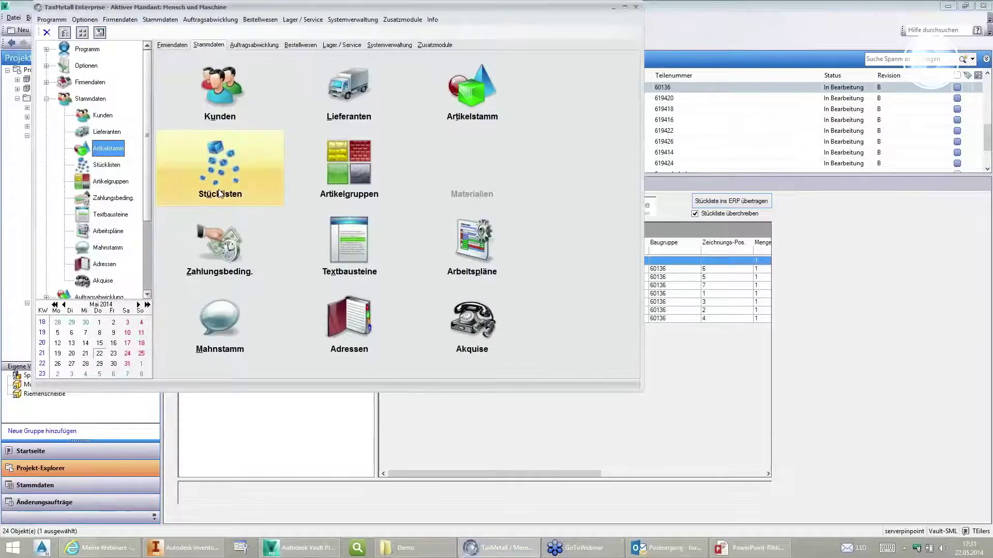
{"action": "left_click", "coordinate": [220, 193]}
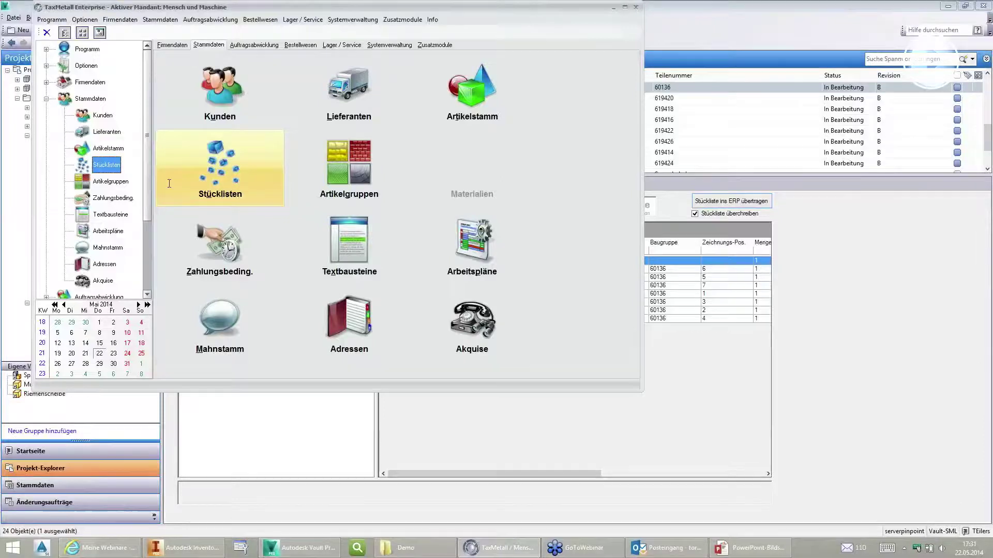
{"action": "type", "text": "60136"}
{"action": "key", "text": "Return"}
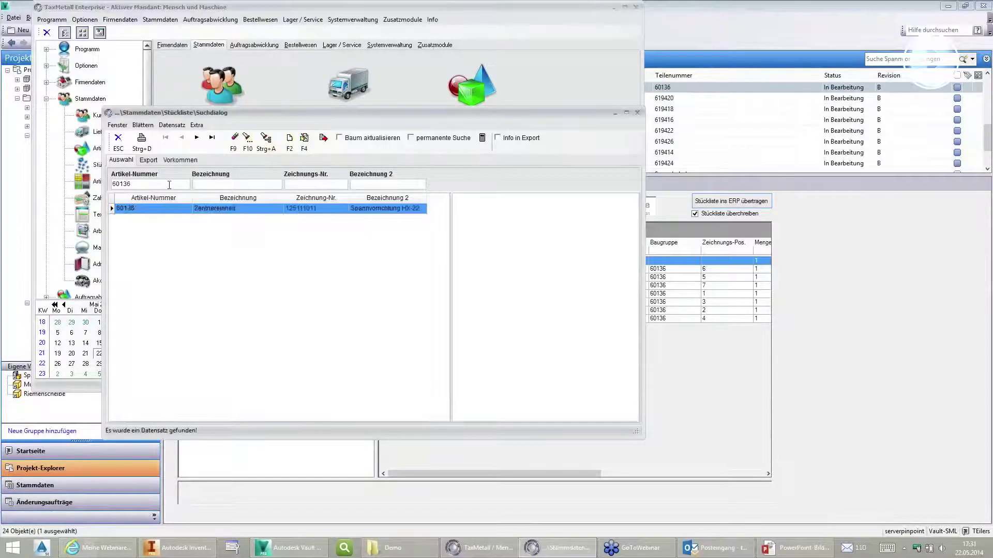
{"action": "double_click", "coordinate": [144, 210]}
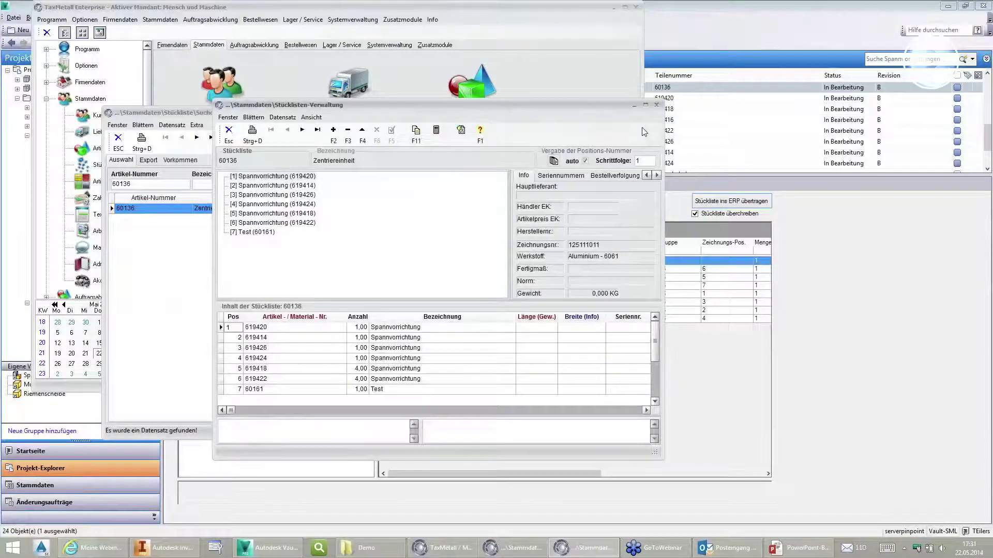
{"action": "left_click", "coordinate": [657, 105]}
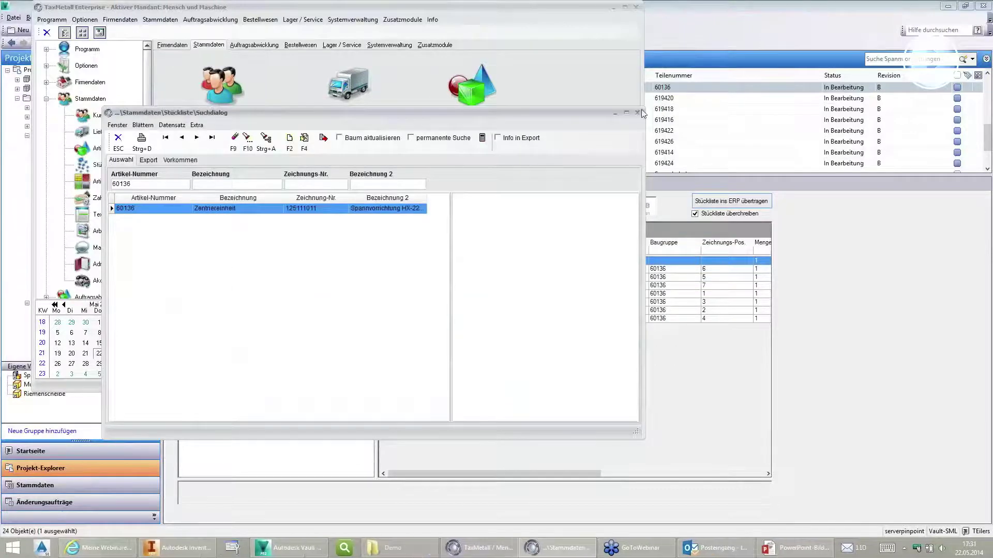
{"action": "left_click", "coordinate": [637, 112]}
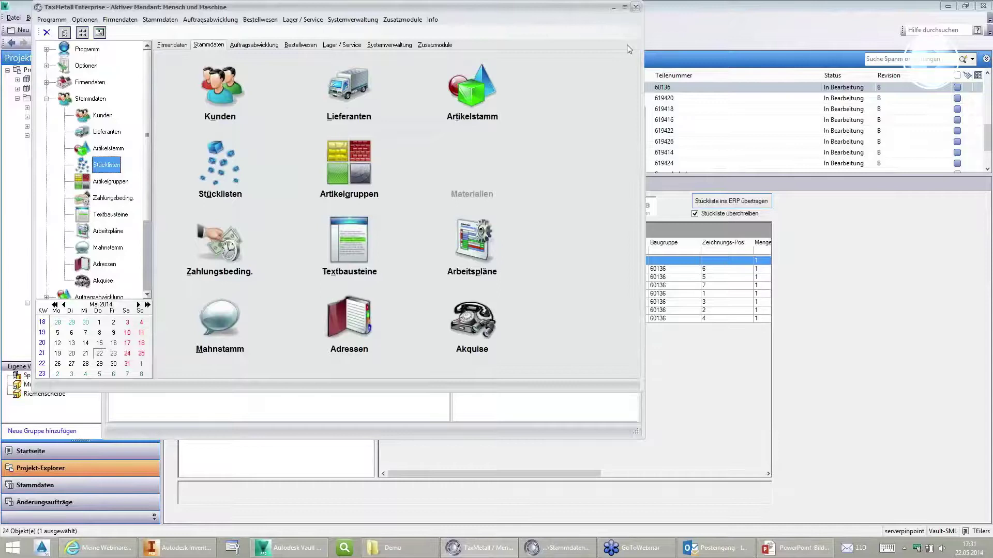
{"action": "key", "text": "alt+F4"}
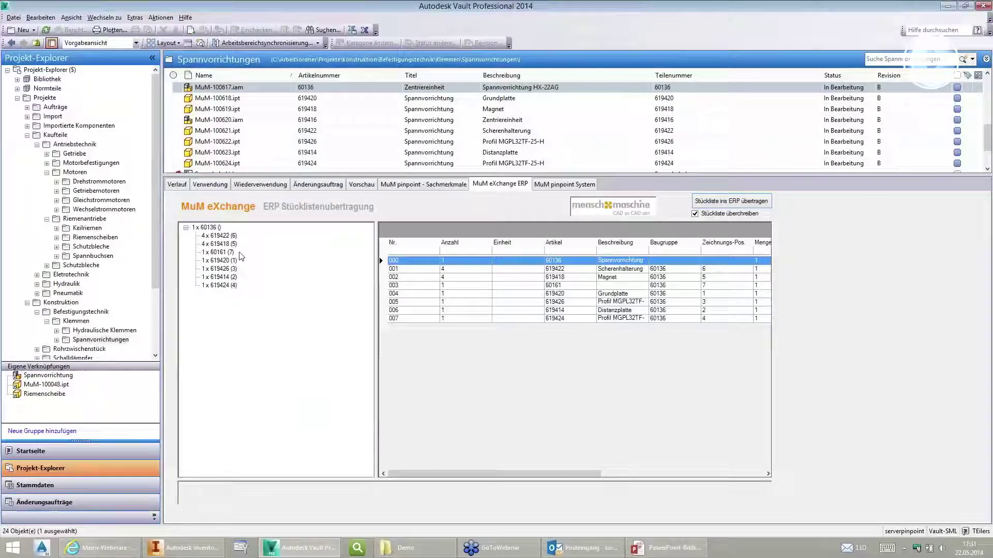
Examine the status change of MuM-100617.iam and its components to Freigegeben, and cancel it
{"action": "left_click", "coordinate": [234, 286]}
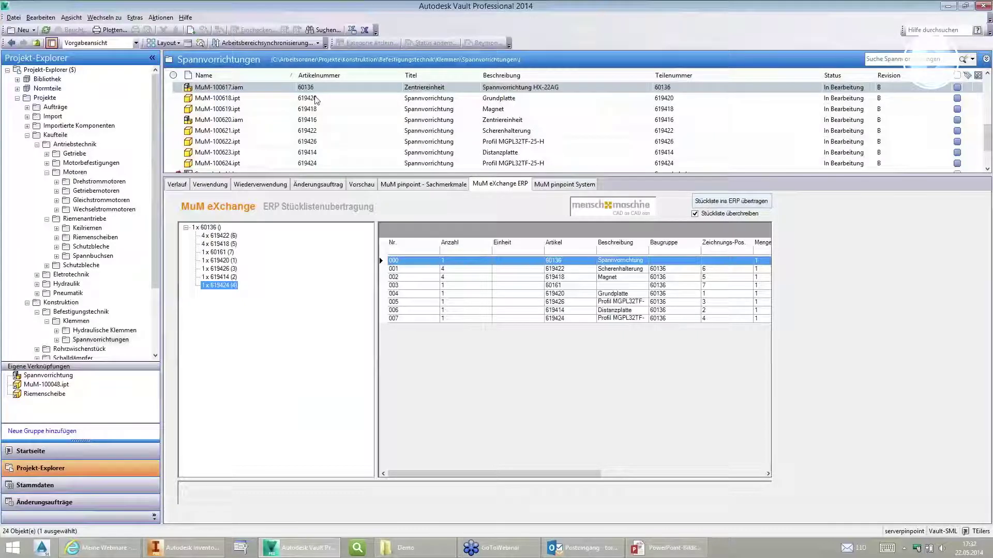
{"action": "left_click", "coordinate": [217, 88]}
{"action": "right_click", "coordinate": [214, 88]}
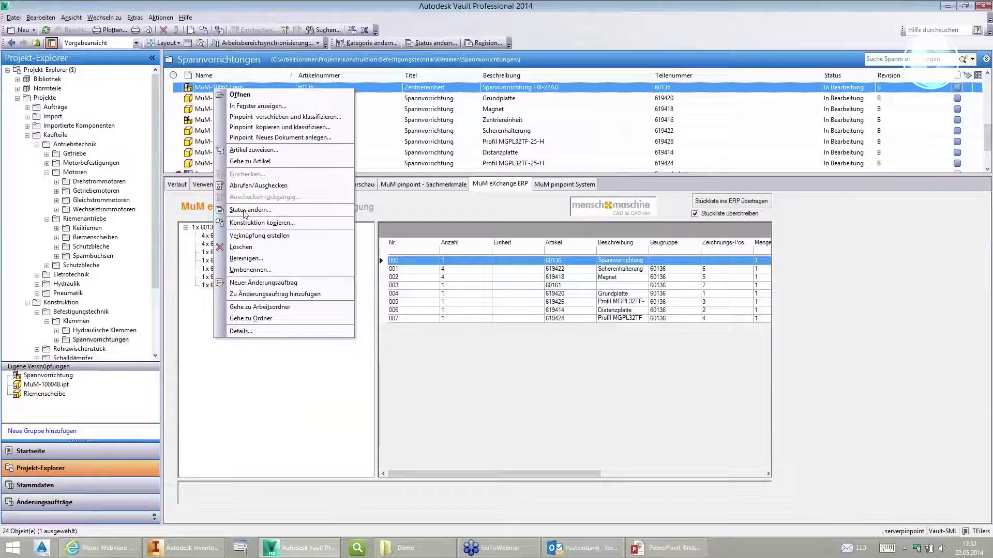
{"action": "key", "text": "Escape"}
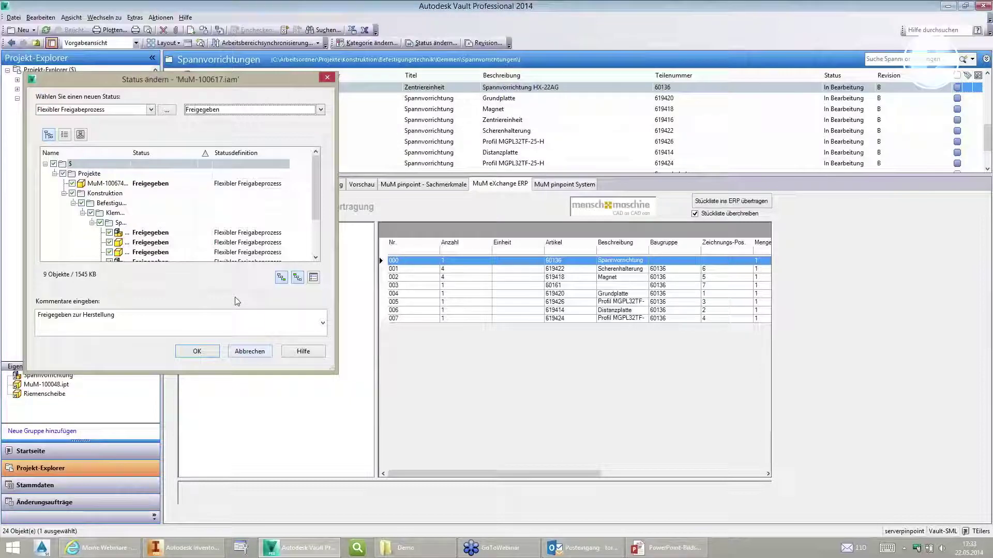
{"action": "key", "text": "Escape"}
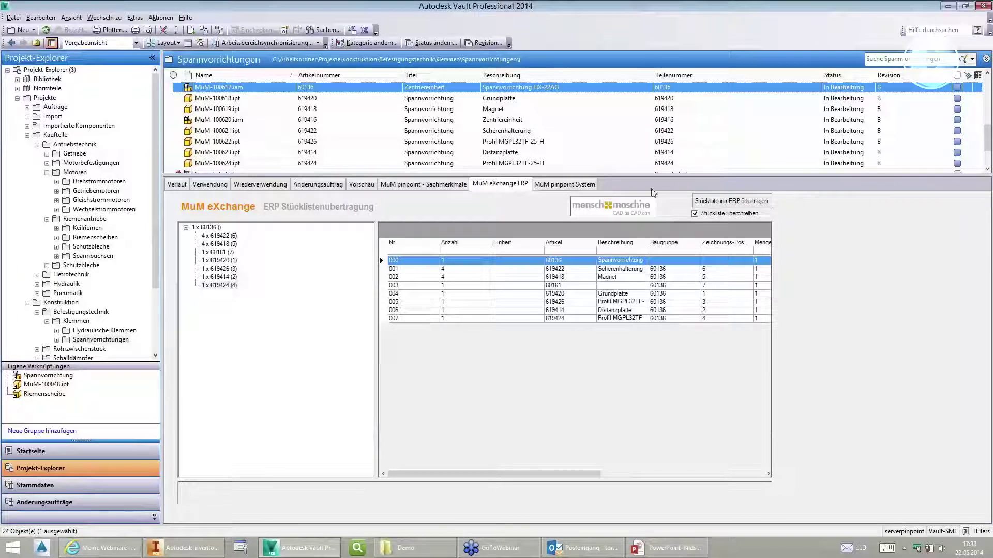
View the ERP Stückliste and the pinpoint Sachmerkmale of the assembly MuM-100620.iam
{"action": "left_click", "coordinate": [318, 143]}
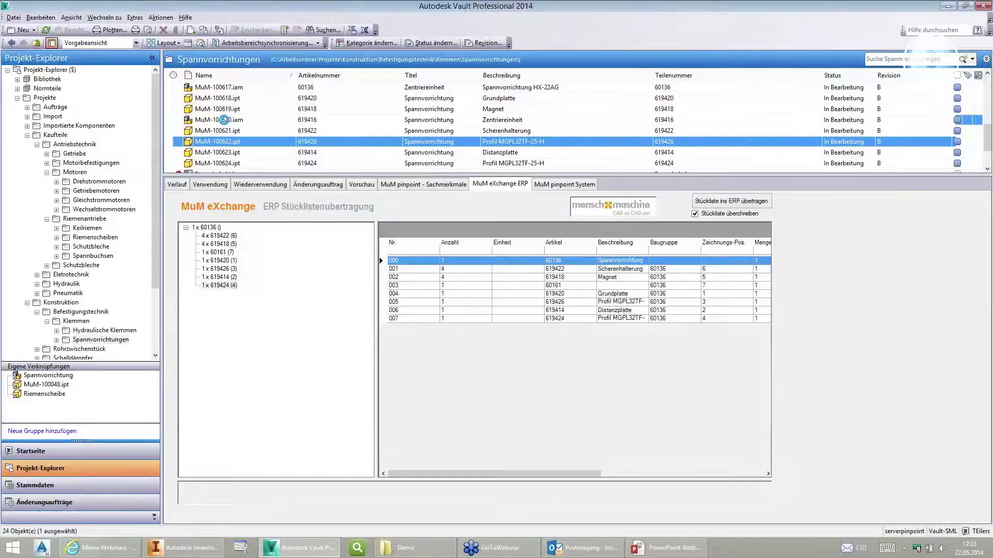
{"action": "left_click", "coordinate": [224, 120]}
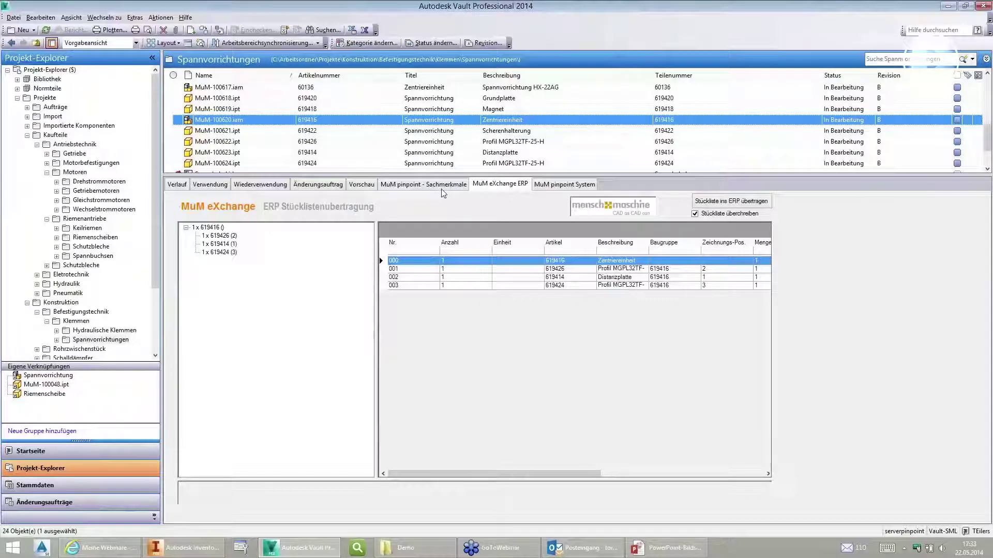
{"action": "key", "text": "ctrl+shift+Tab"}
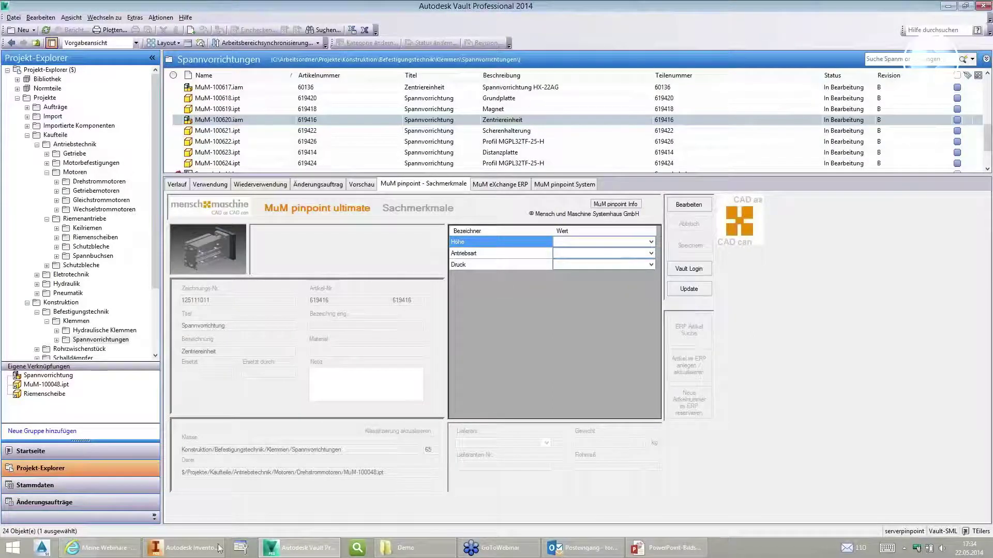
Switch to Vault View in the browser and select MuM-100617.iam and MuM-100621.ipt in the Spannvorrichtungen folder
{"action": "left_click", "coordinate": [89, 552]}
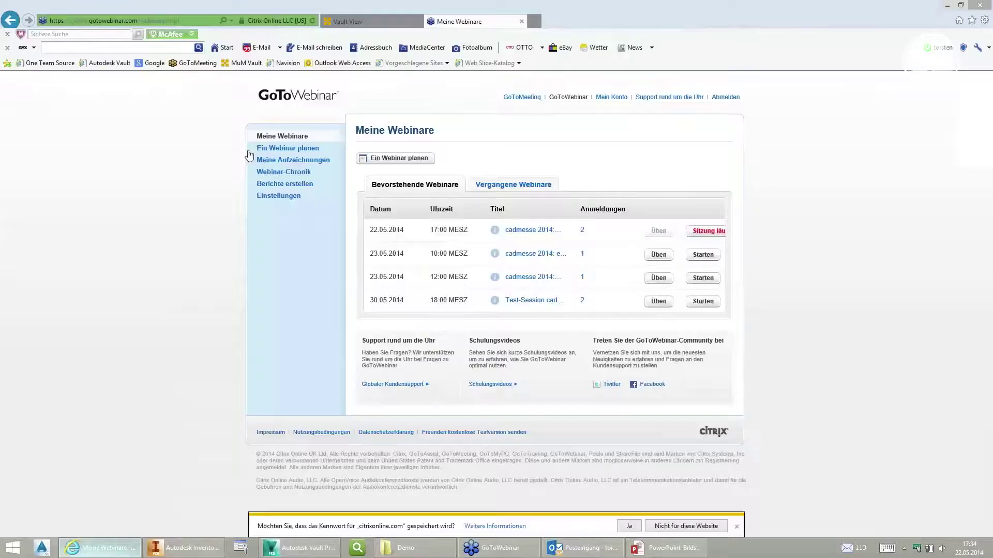
{"action": "key", "text": "ctrl+Tab"}
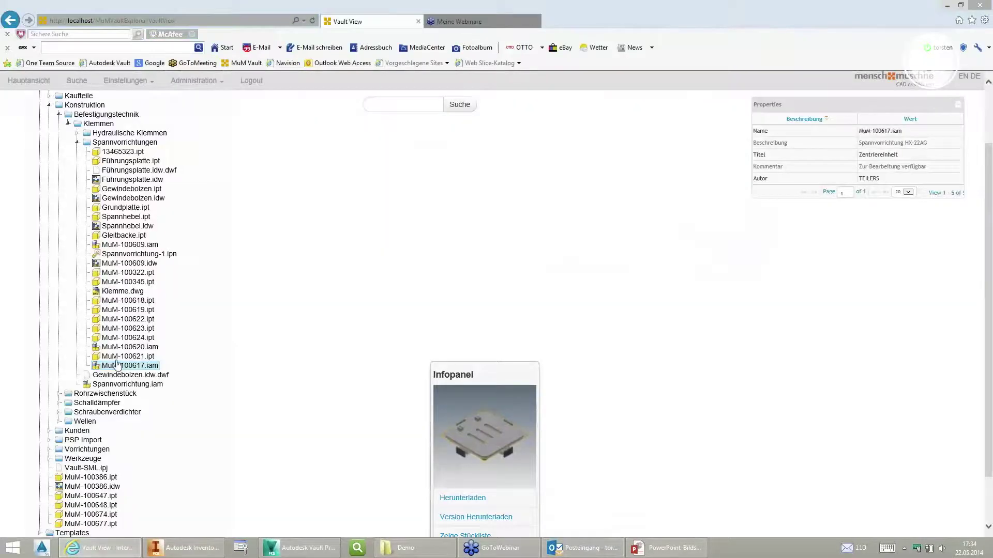
{"action": "left_click", "coordinate": [118, 356]}
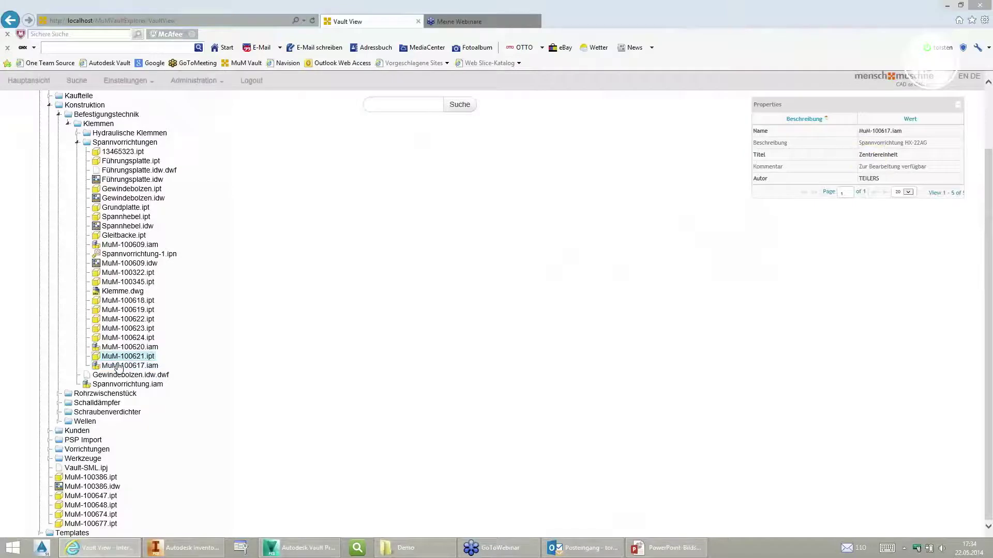
{"action": "left_click", "coordinate": [118, 366]}
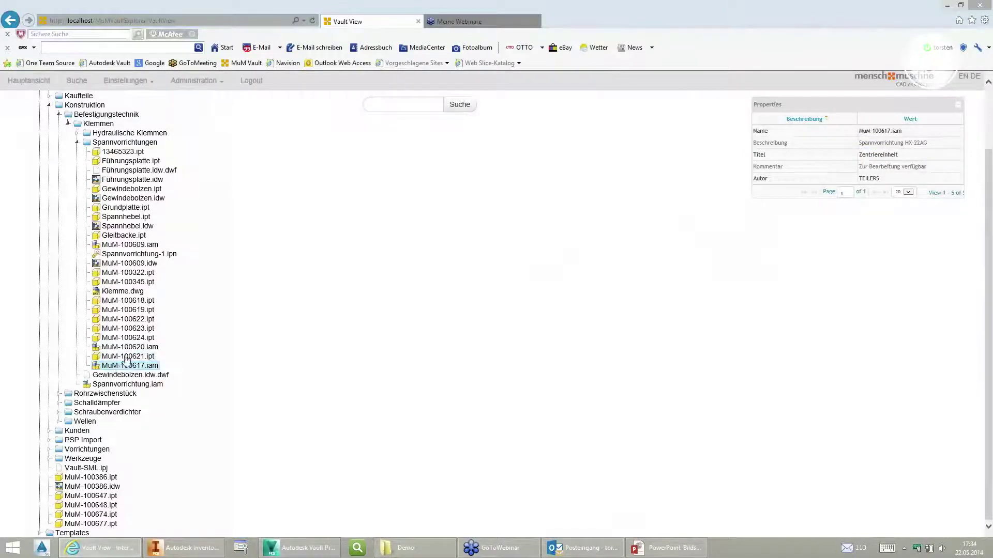
{"action": "left_click", "coordinate": [127, 356]}
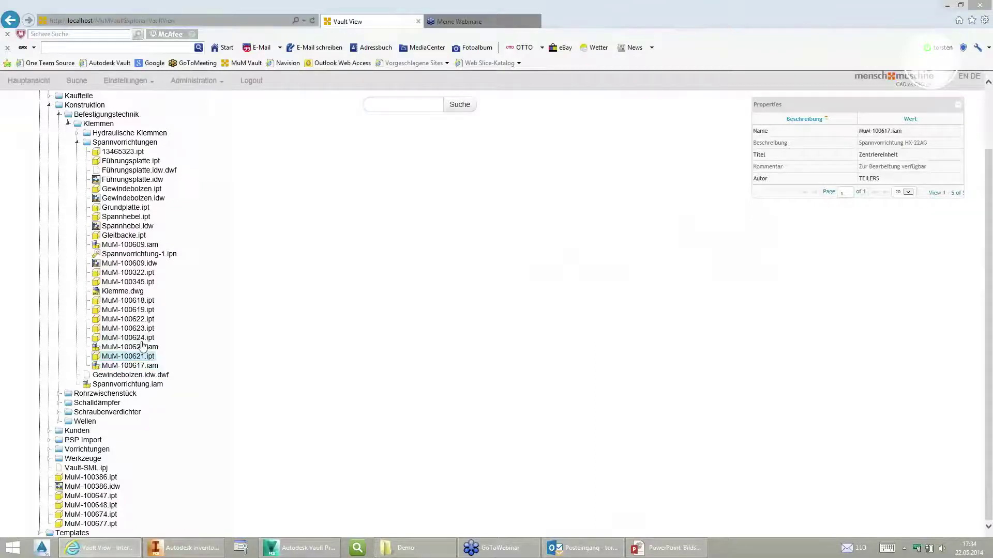
Return to the main view of MuM Vault Explorer and log in to Vault-SML with the account's user name
{"action": "left_click", "coordinate": [40, 81]}
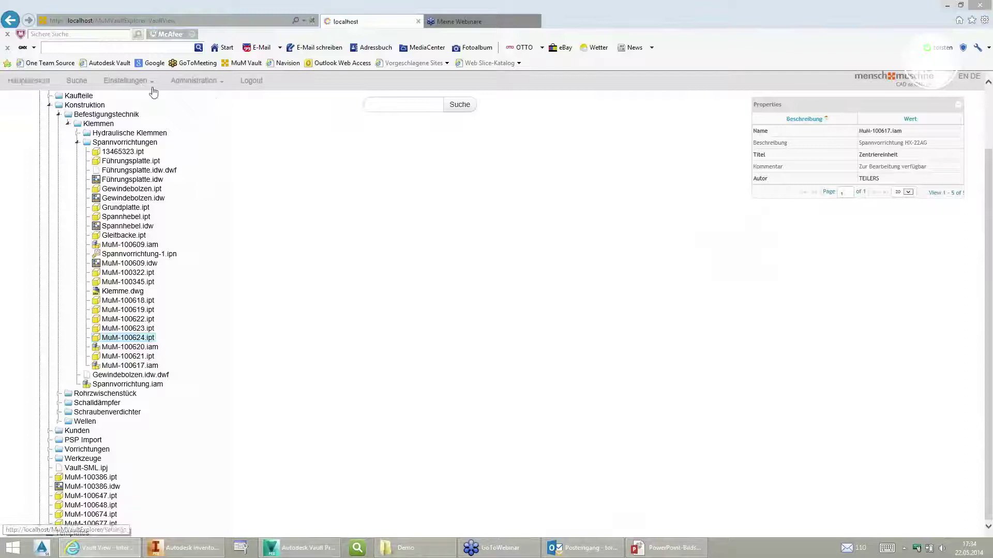
{"action": "left_click", "coordinate": [457, 198]}
{"action": "type", "text": "Teilers"}
{"action": "left_click", "coordinate": [454, 300]}
{"action": "type", "text": "-SML"}
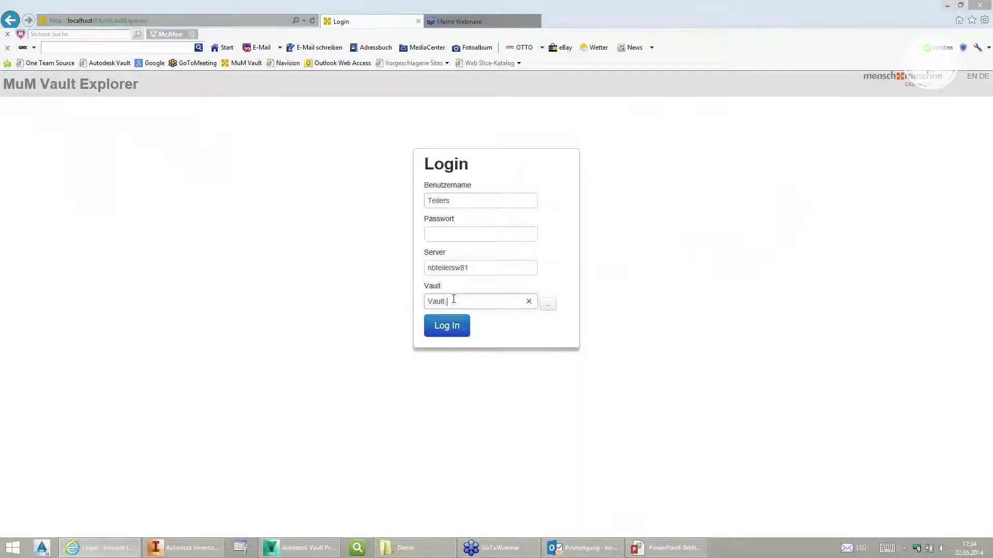
{"action": "left_click", "coordinate": [451, 326]}
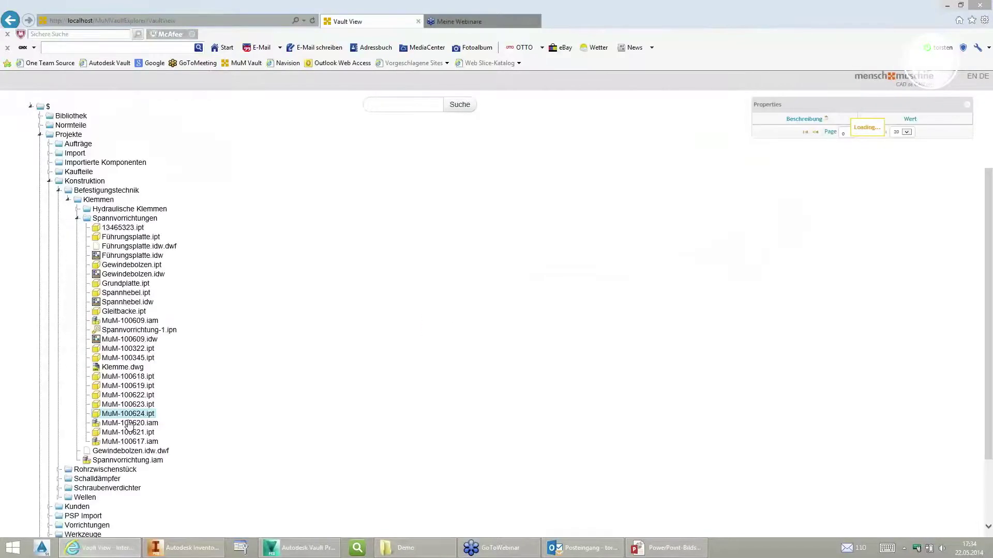
View the properties, preview and available actions of MuM-100620.iam in the Spannvorrichtungen folder
{"action": "left_click", "coordinate": [132, 422]}
{"action": "left_click", "coordinate": [134, 415]}
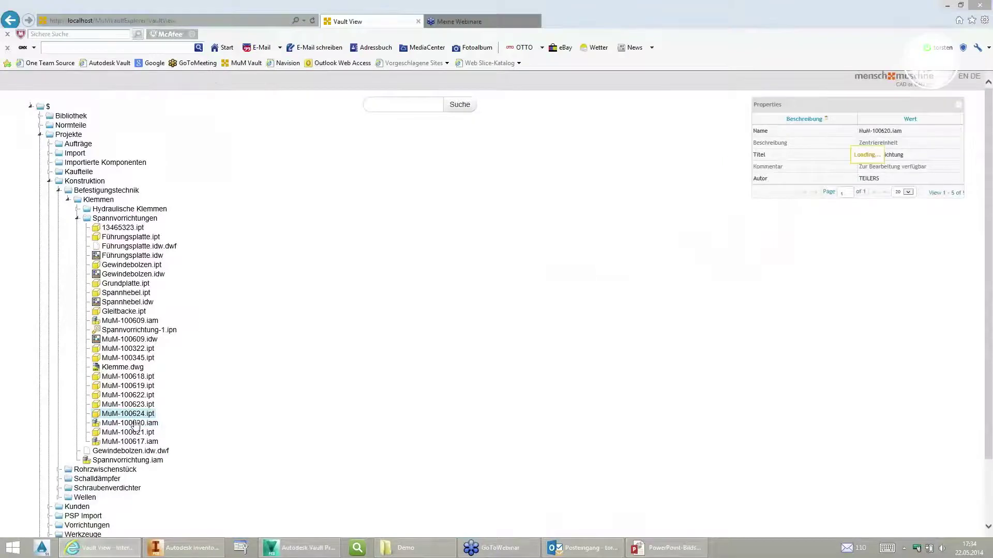
{"action": "left_click", "coordinate": [132, 423]}
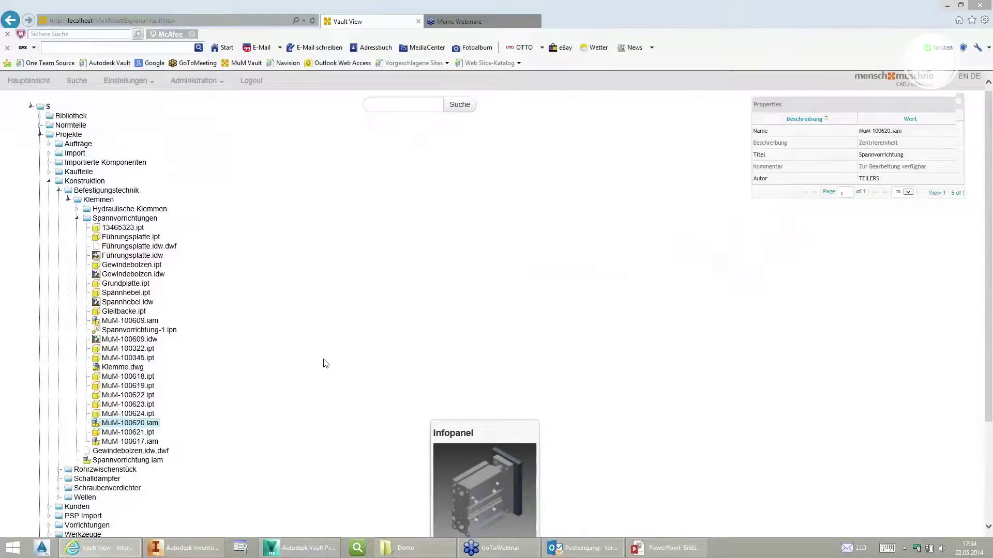
{"action": "scroll", "coordinate": [321, 365], "scroll_direction": "down", "scroll_amount": 3}
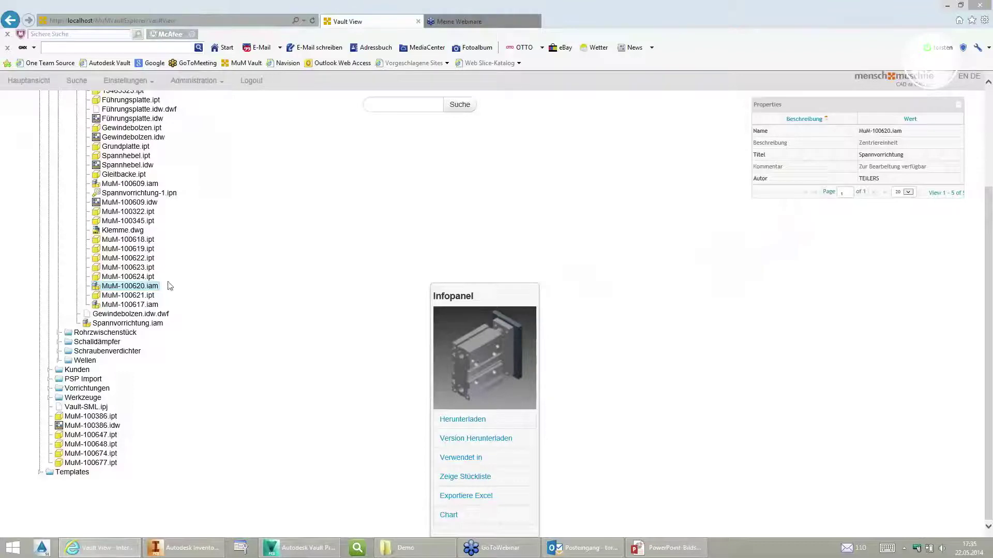
View the properties and available file actions of the part MuM-100624.ipt
{"action": "left_click", "coordinate": [141, 277]}
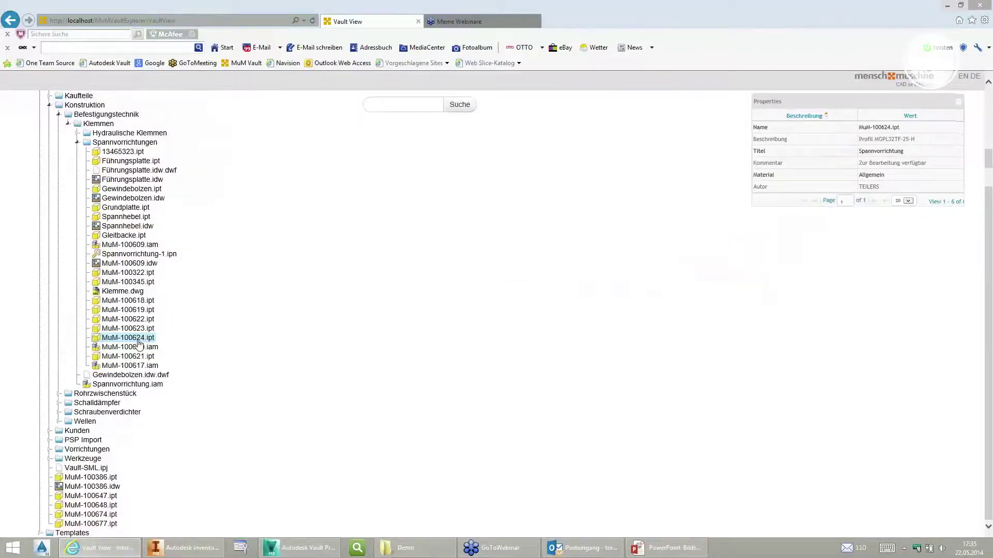
{"action": "right_click", "coordinate": [141, 342]}
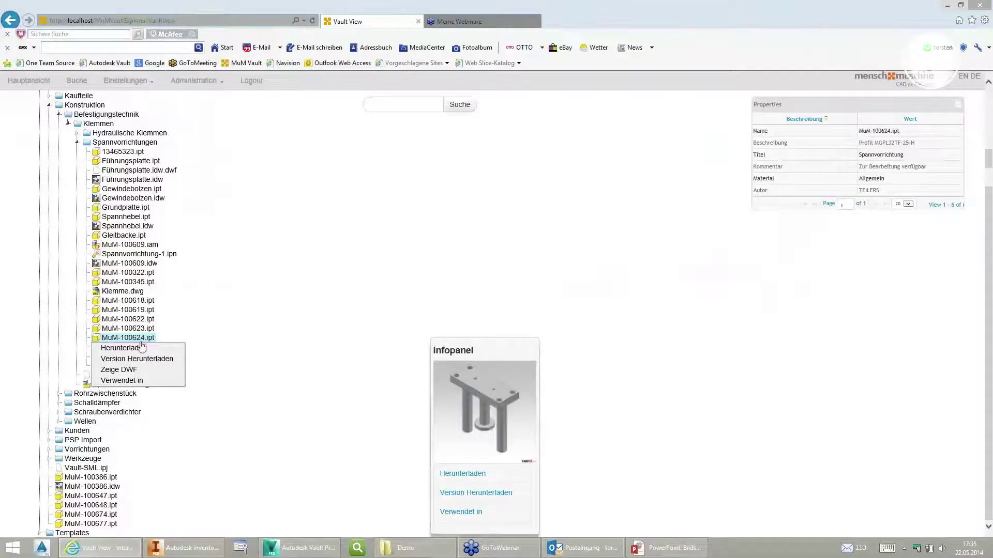
{"action": "left_click", "coordinate": [144, 329]}
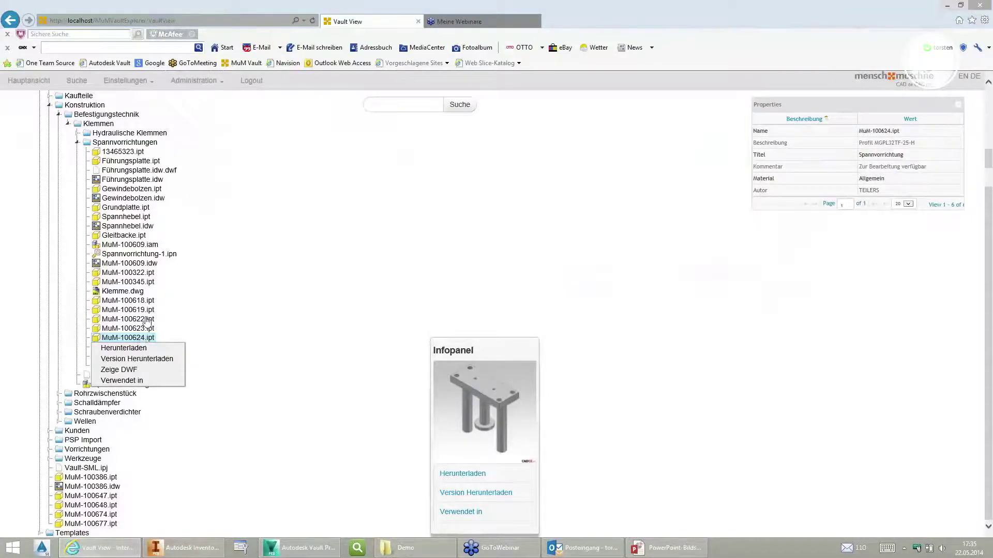
Browse the previews and properties of the parts MuM-100618.ipt, MuM-100619.ipt, MuM-100622.ipt, MuM-100623.ipt and MuM-100624.ipt
{"action": "left_click", "coordinate": [147, 310]}
{"action": "left_click", "coordinate": [142, 320]}
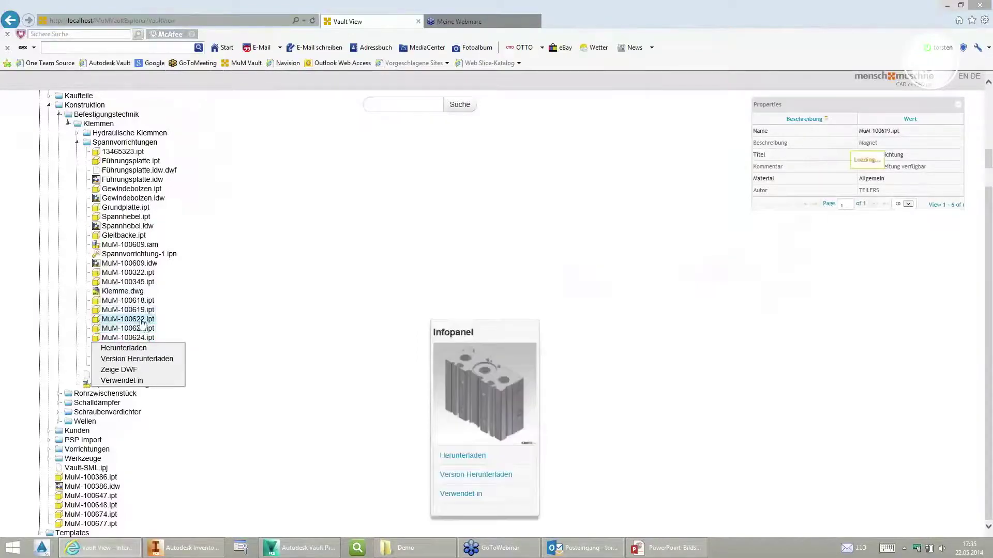
{"action": "left_click", "coordinate": [148, 327]}
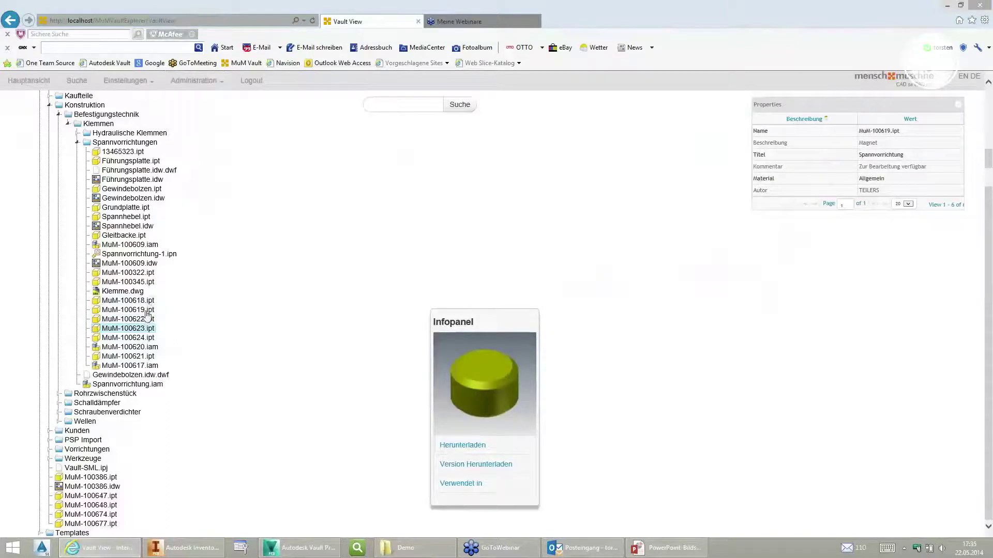
{"action": "left_click", "coordinate": [150, 302]}
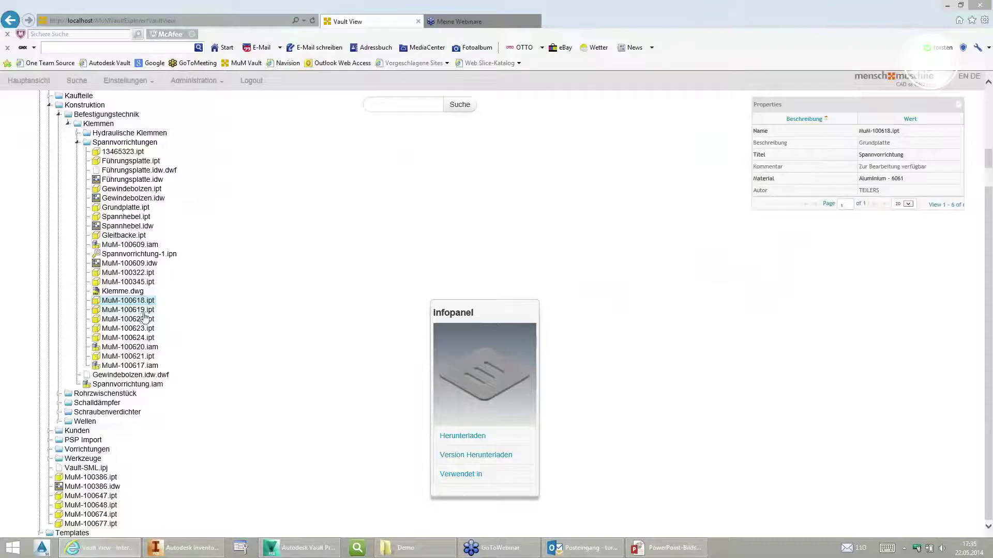
{"action": "left_click", "coordinate": [144, 328]}
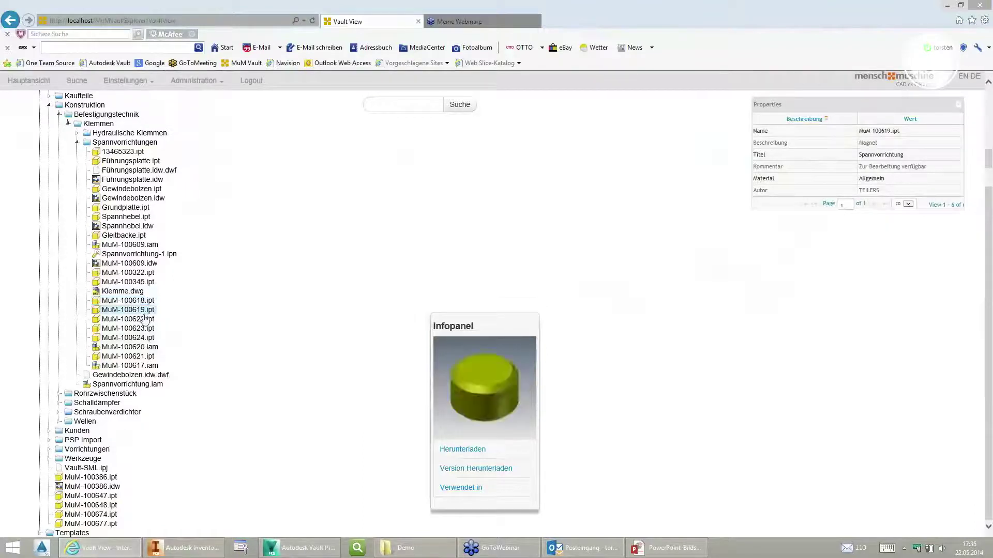
{"action": "key", "text": "Up"}
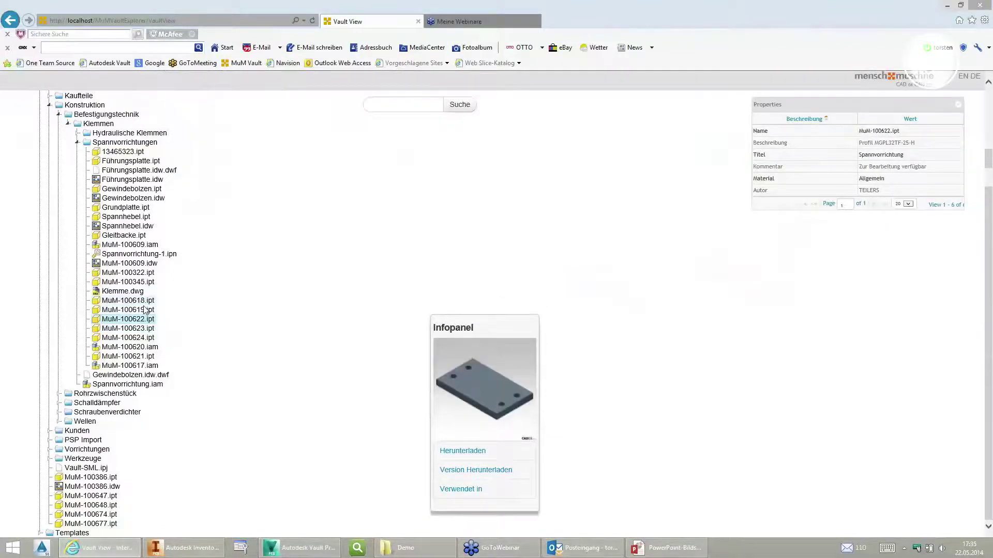
{"action": "key", "text": "Down"}
{"action": "key", "text": "Down"}
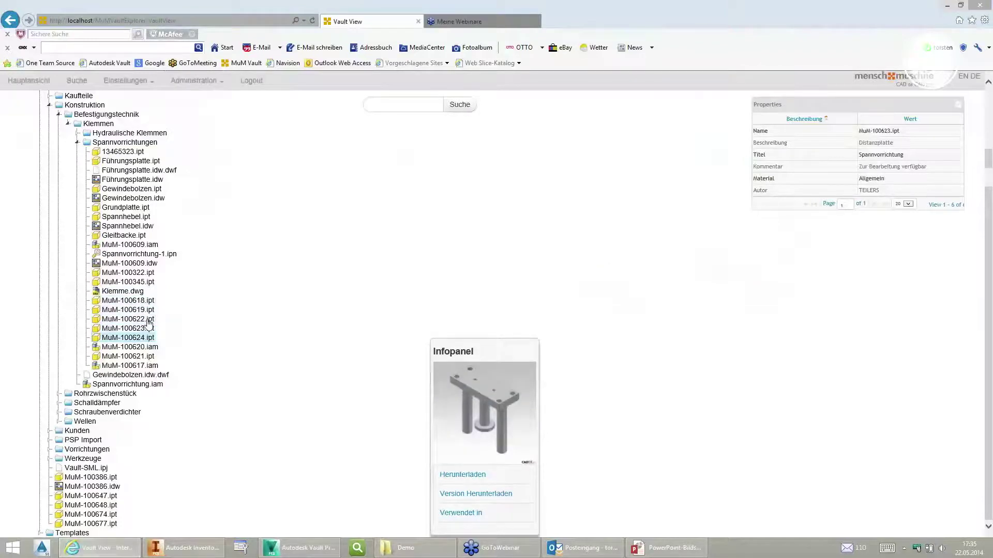
{"action": "key", "text": "Up"}
{"action": "key", "text": "Up"}
{"action": "key", "text": "Up"}
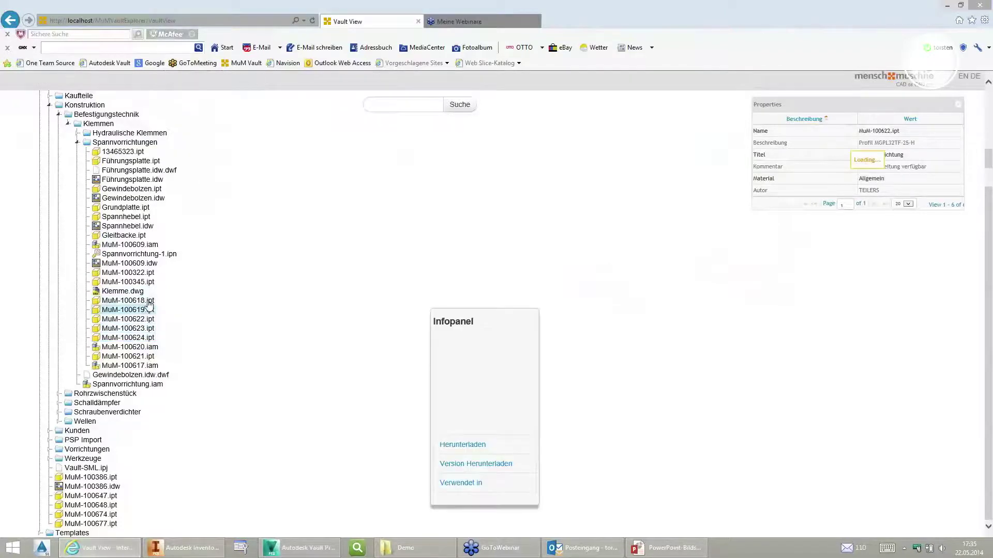